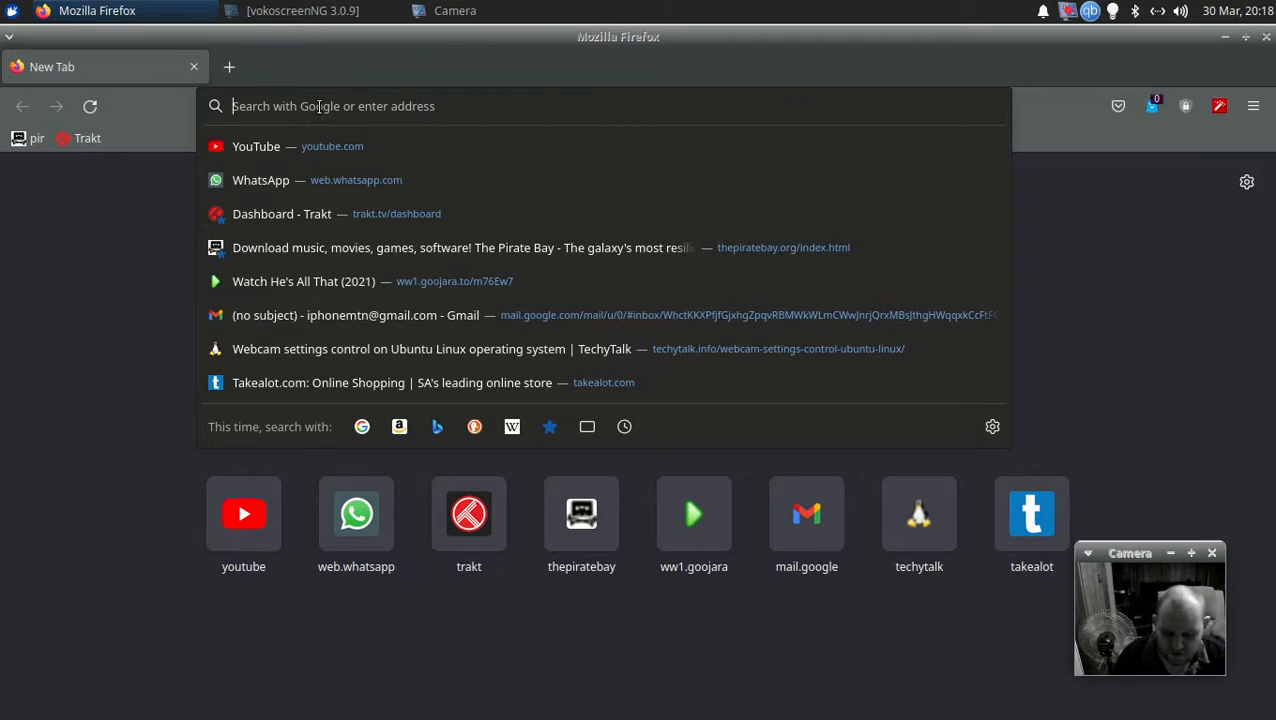
- Search the web for "ubuntu torrent" and open Ubuntu's Alternative downloads page from the results
type("ubu")
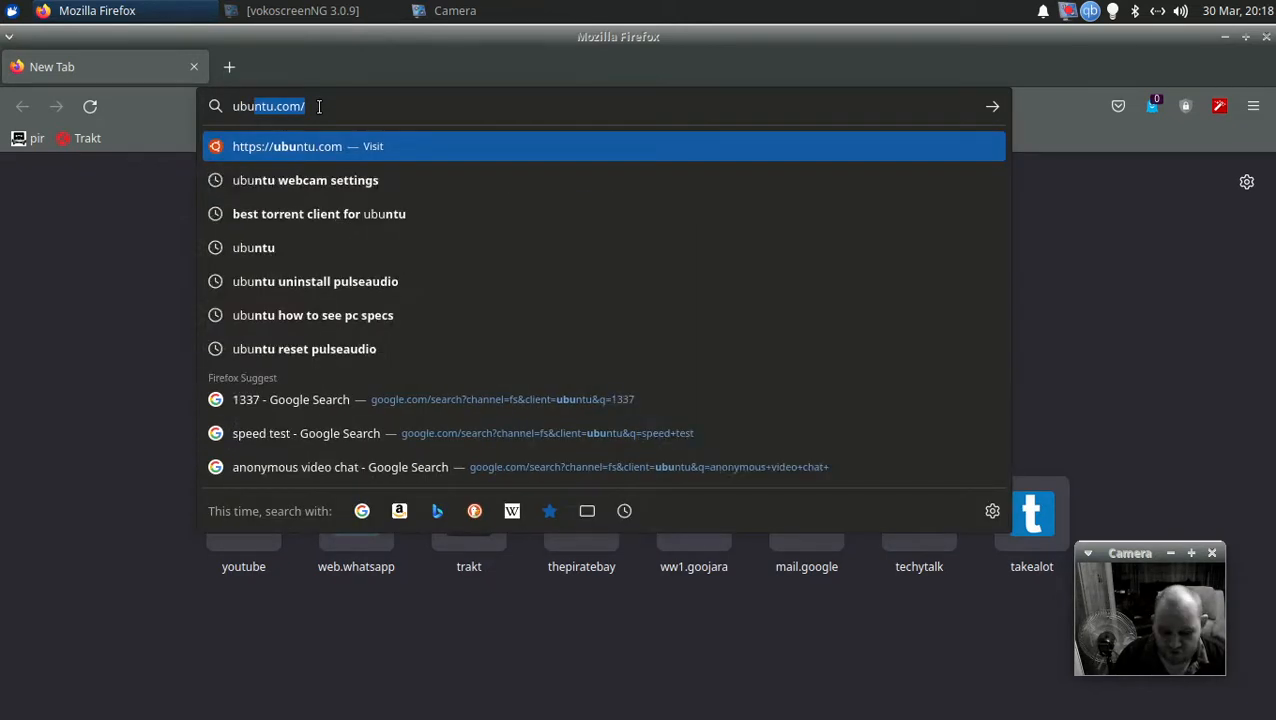
type("nto")
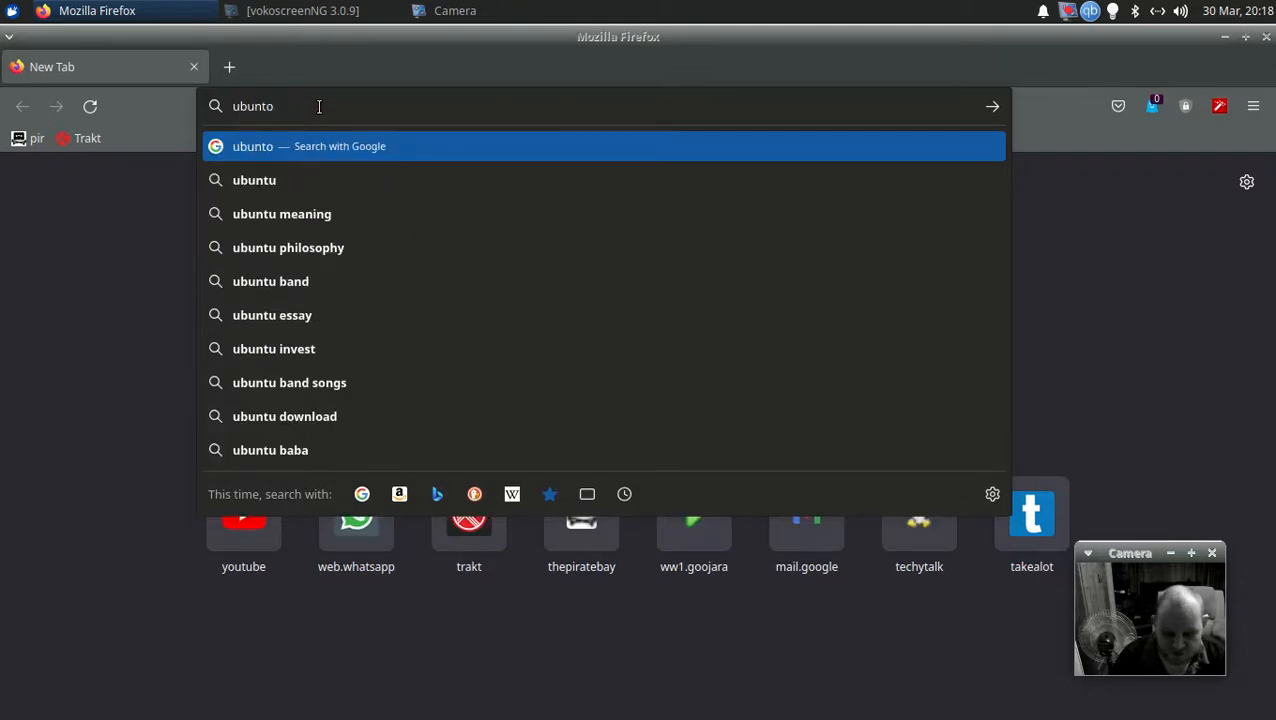
key("BackSpace")
type("u torre")
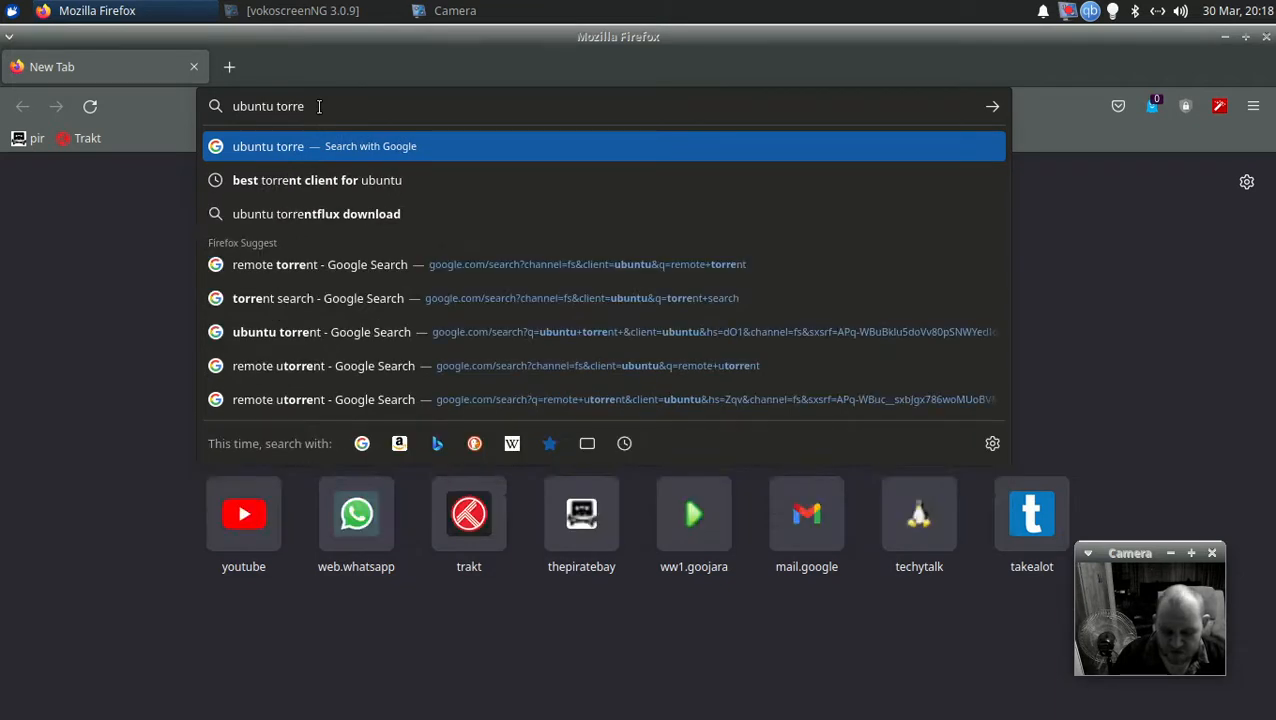
type("nt")
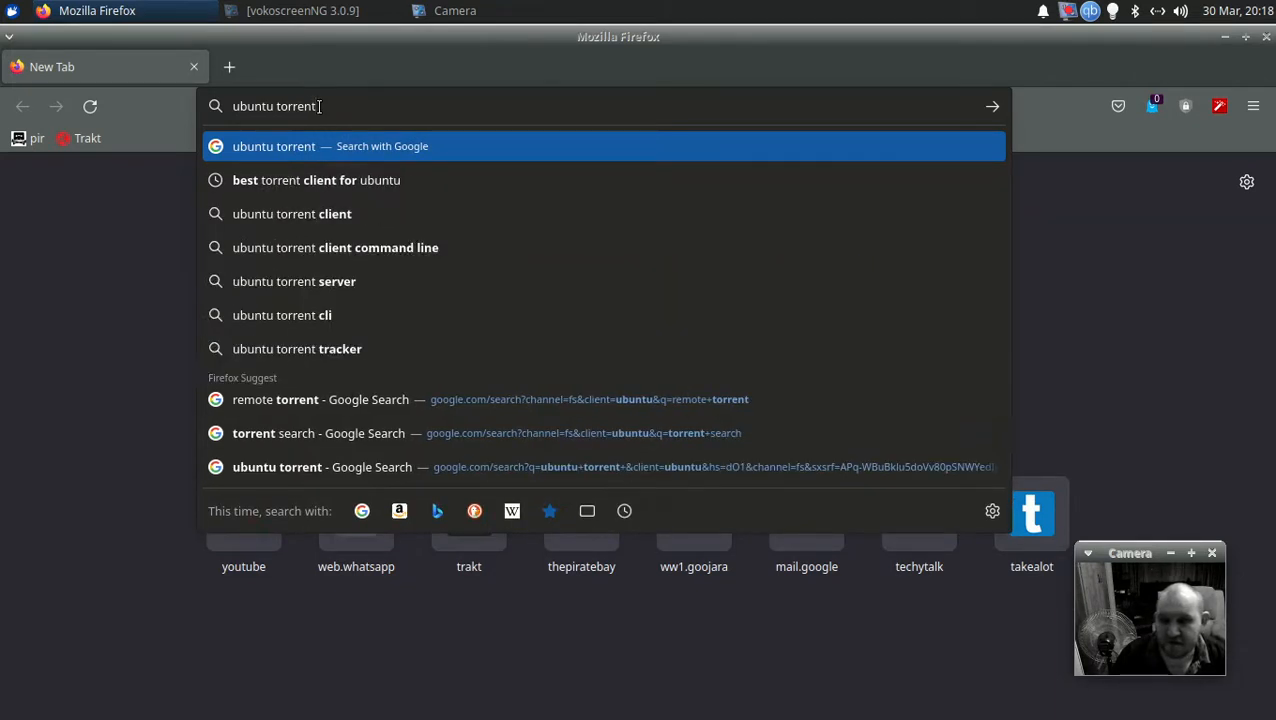
key("Return")
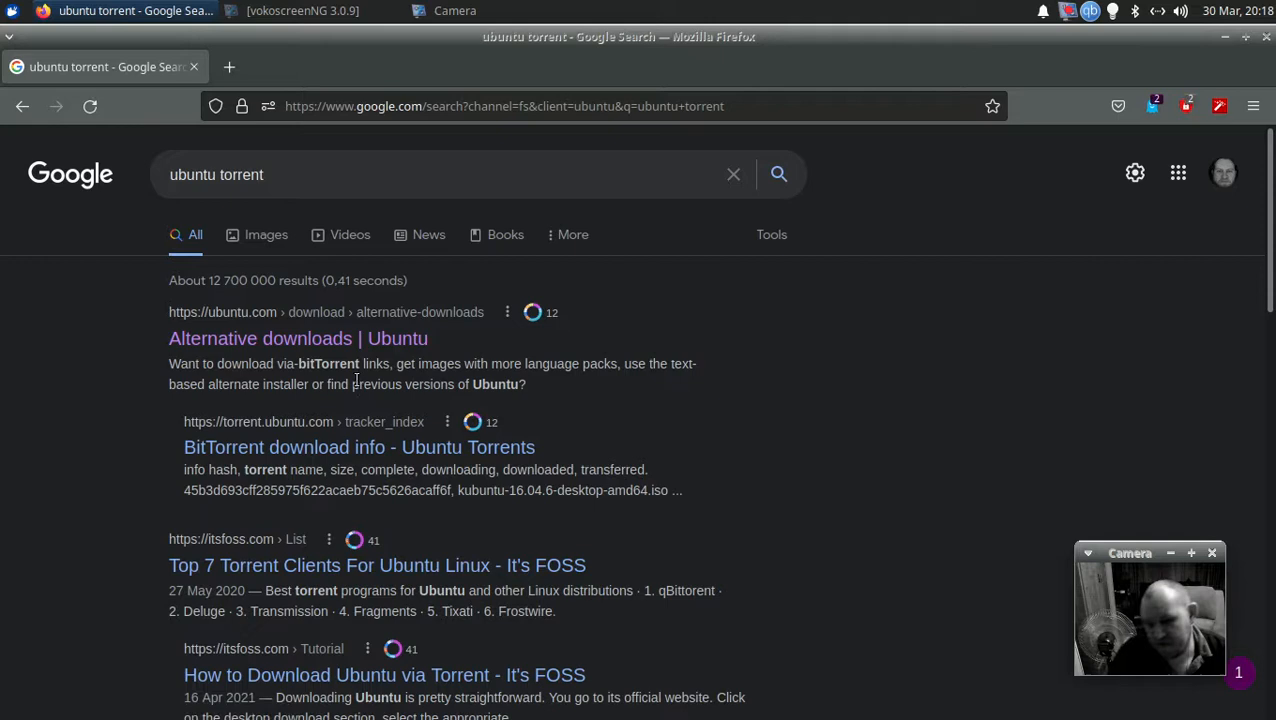
left_click(243, 340)
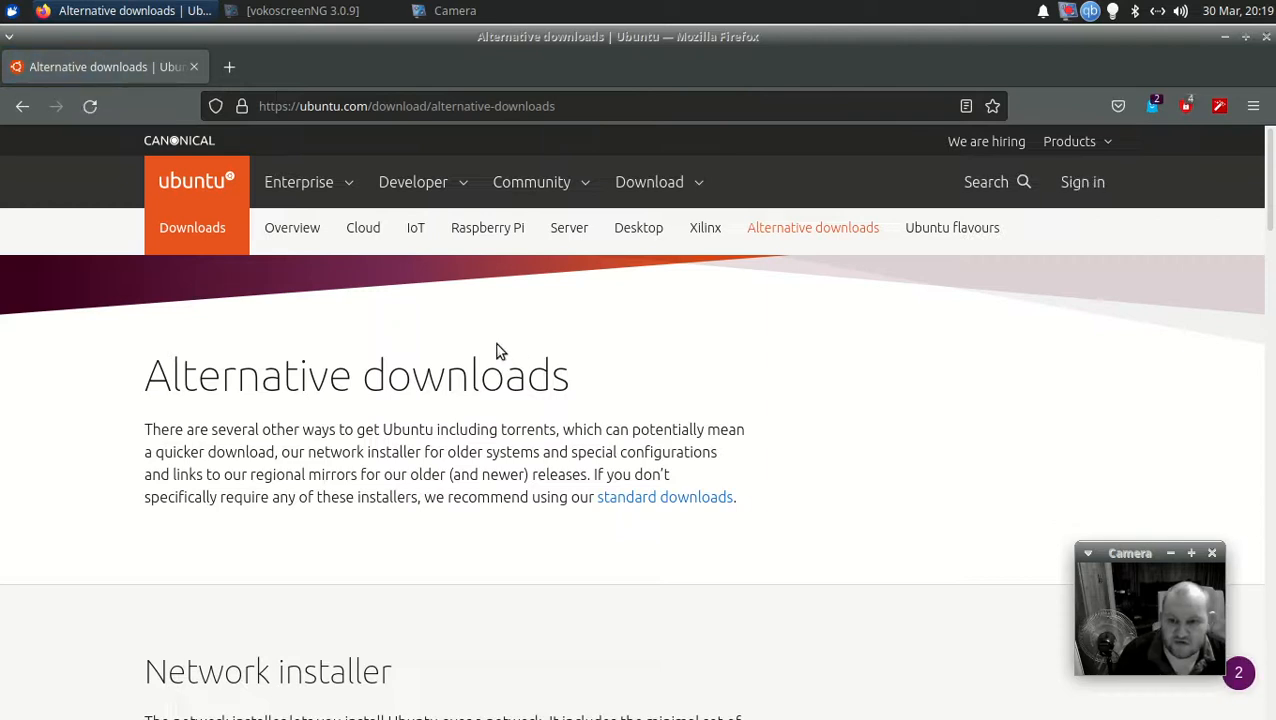
- Download the Ubuntu 21.10 Desktop (64-bit) torrent from the BitTorrent section and open the downloaded torrent file
scroll(792, 572, "down", 6)
scroll(792, 570, "down", 2)
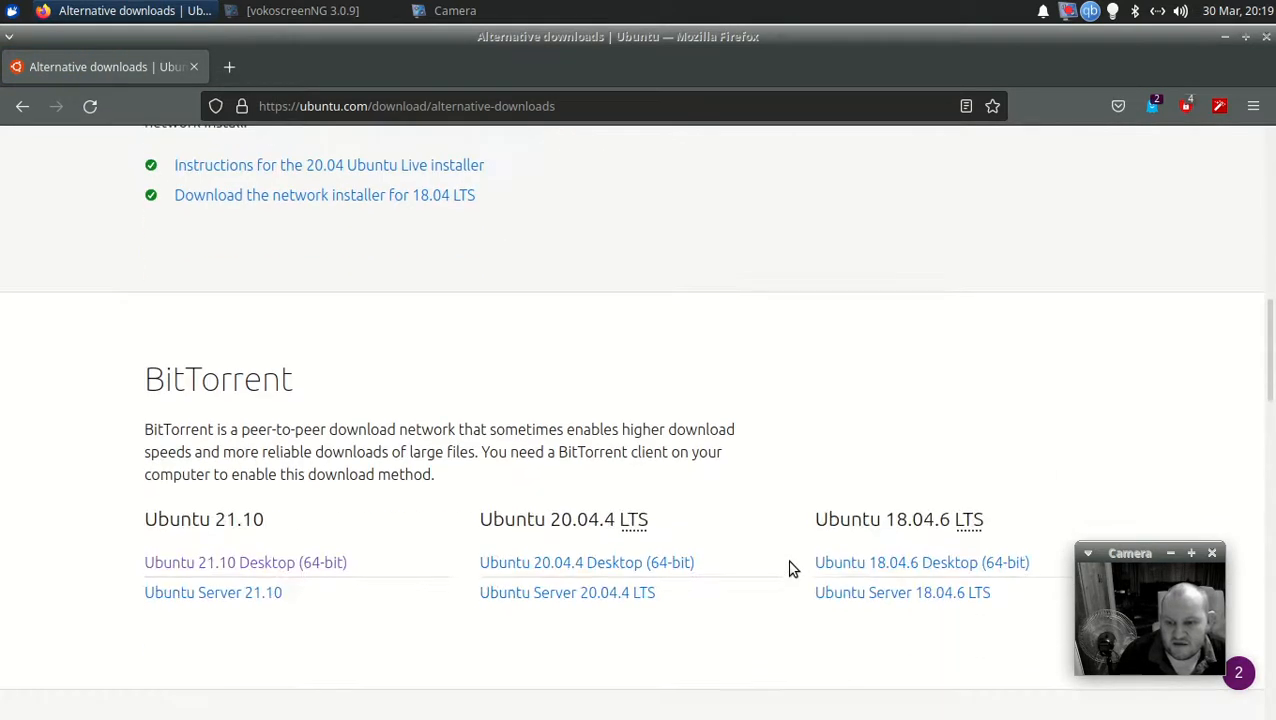
scroll(790, 569, "down", 2)
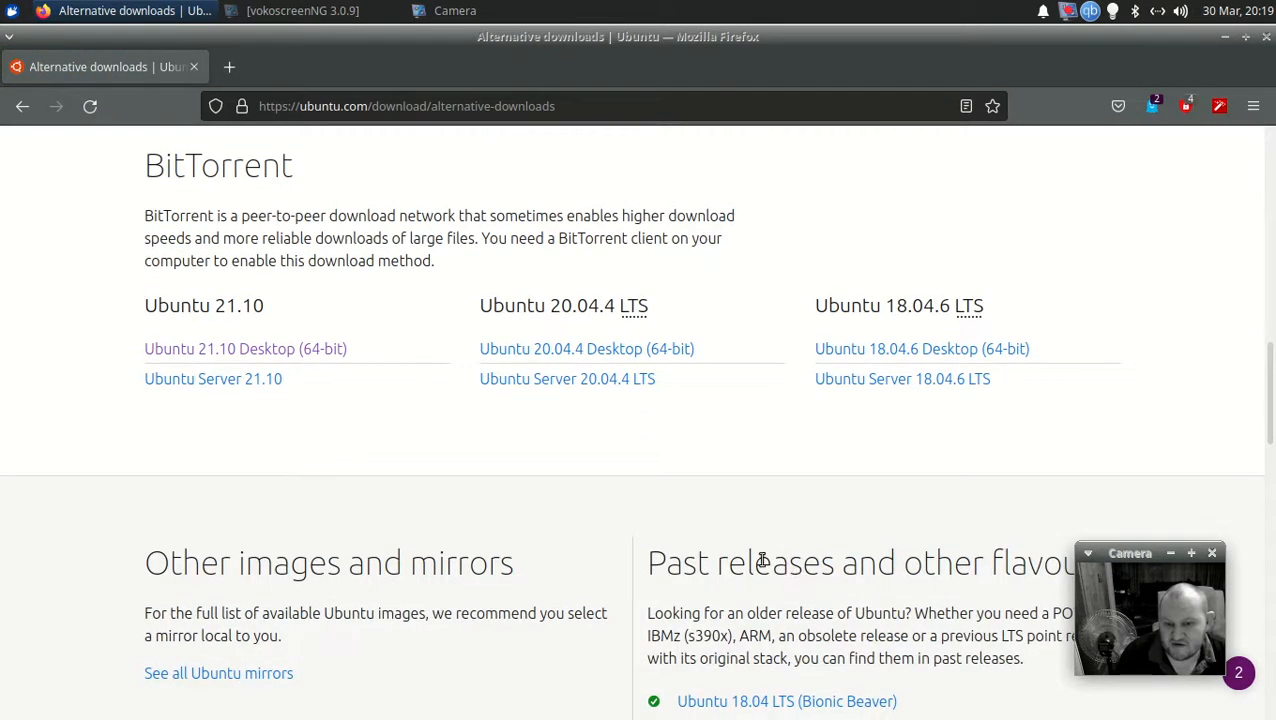
left_click(253, 352)
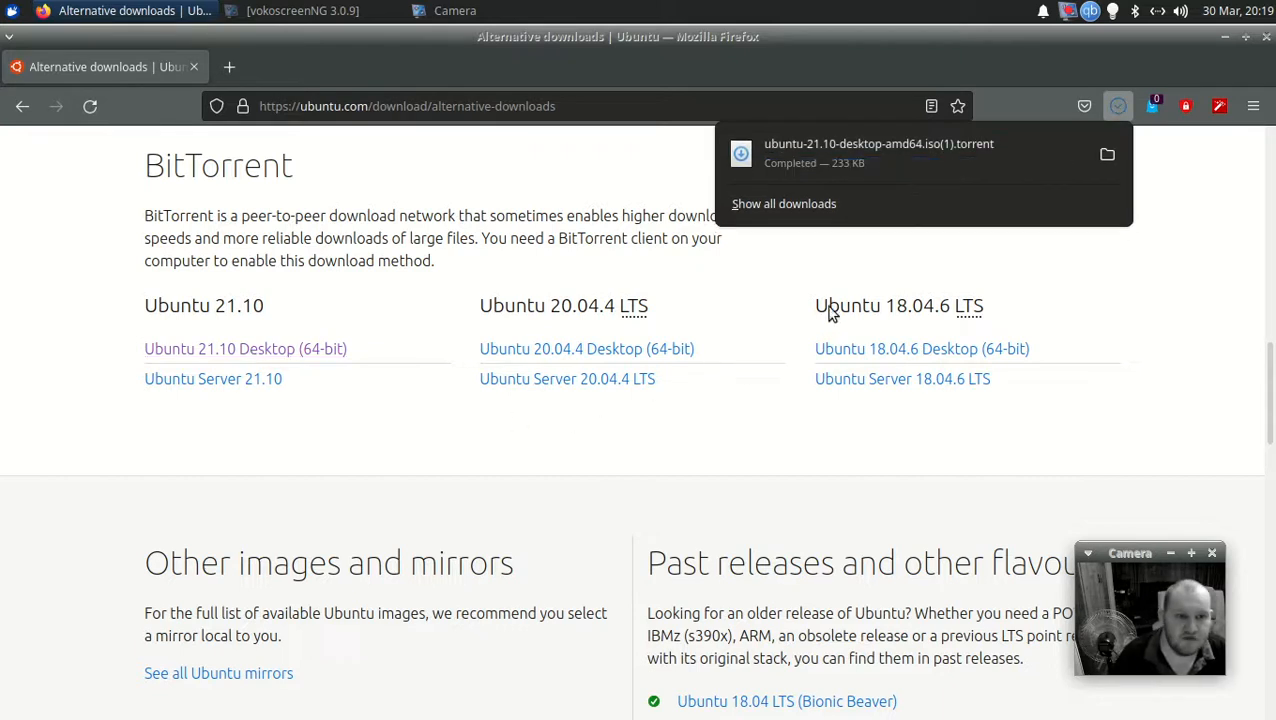
left_click(808, 160)
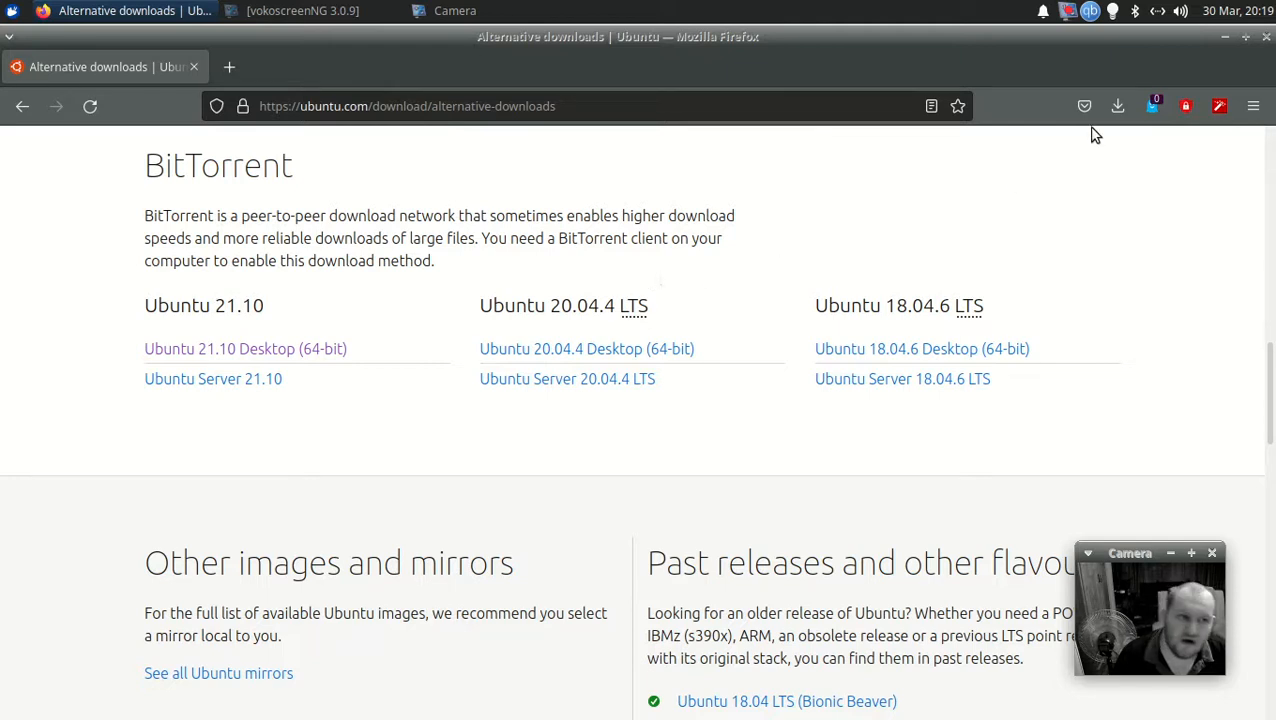
- Switch to qBittorrent to check the Ubuntu ISO's download progress, and close the qBittorrent and browser windows
right_click(1090, 11)
left_click(976, 36)
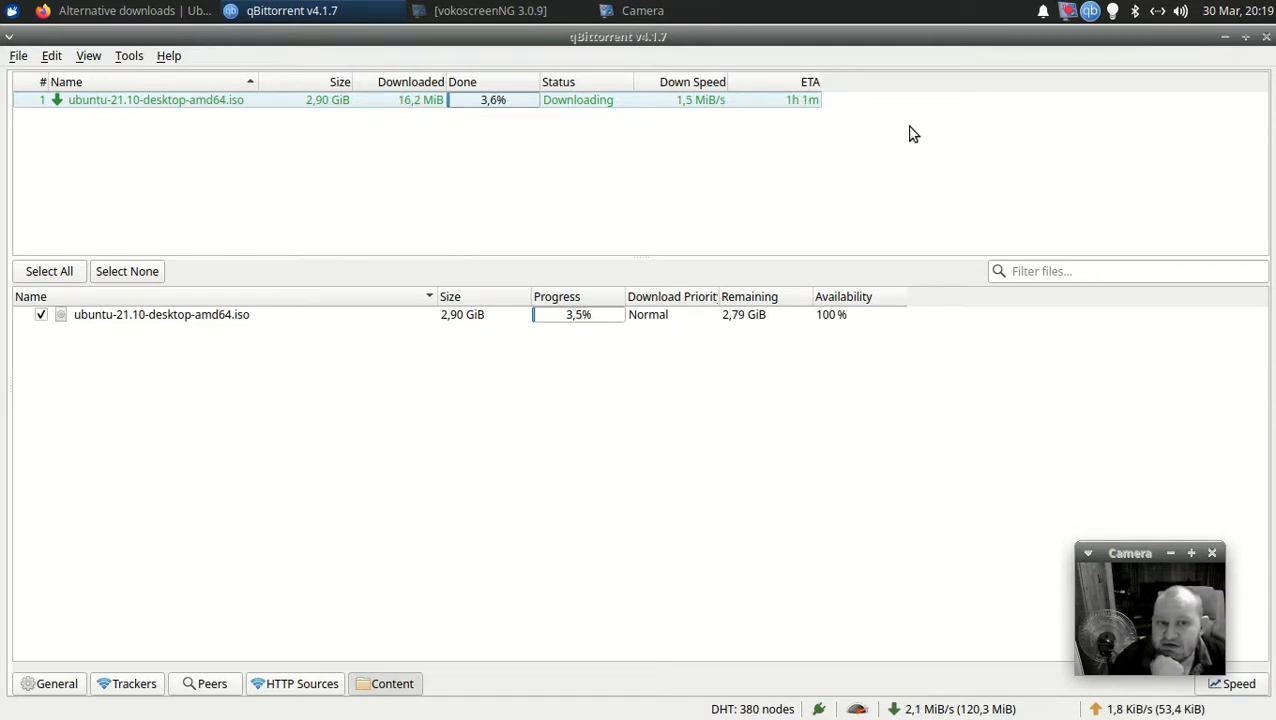
right_click(1067, 12)
left_click(1118, 108)
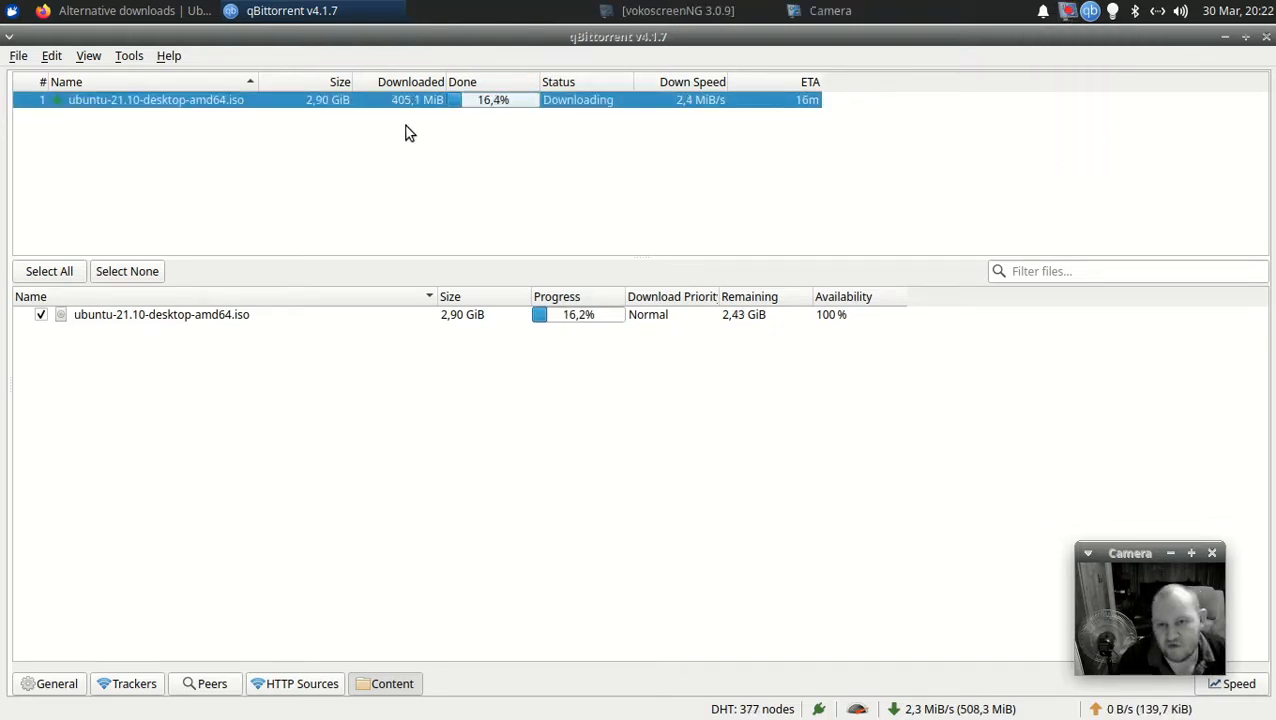
left_click(1264, 39)
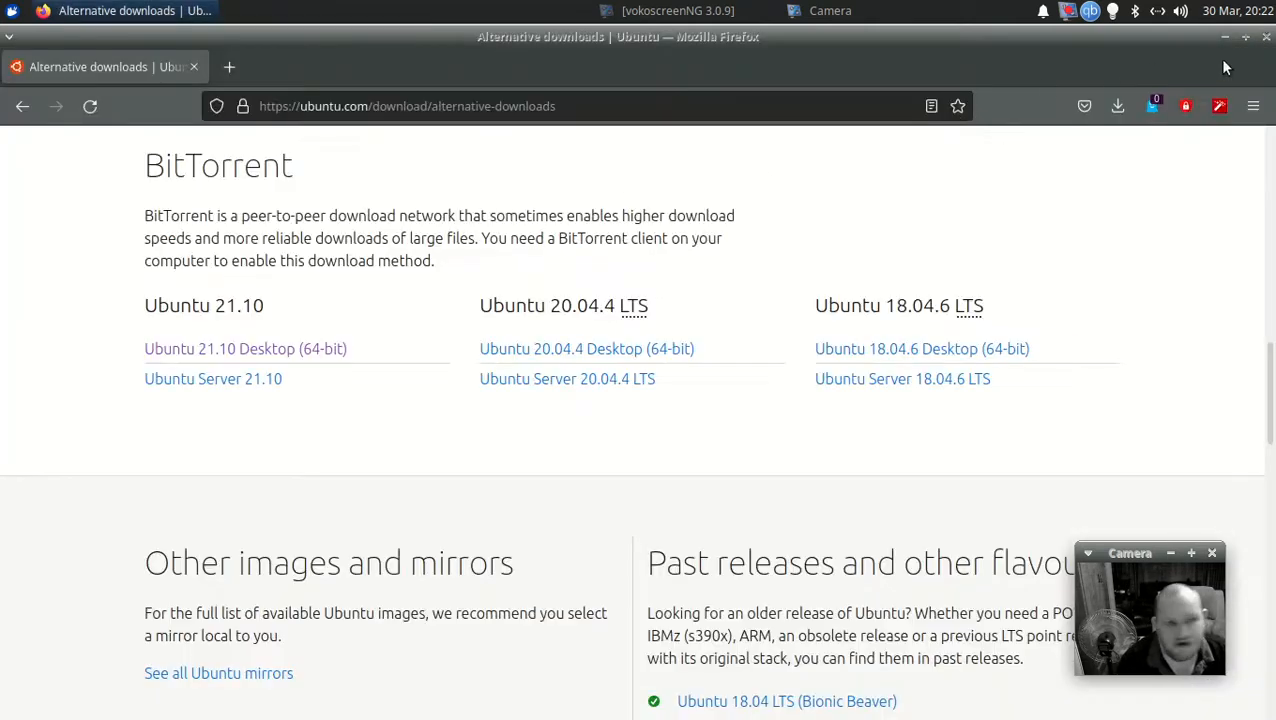
left_click(1266, 38)
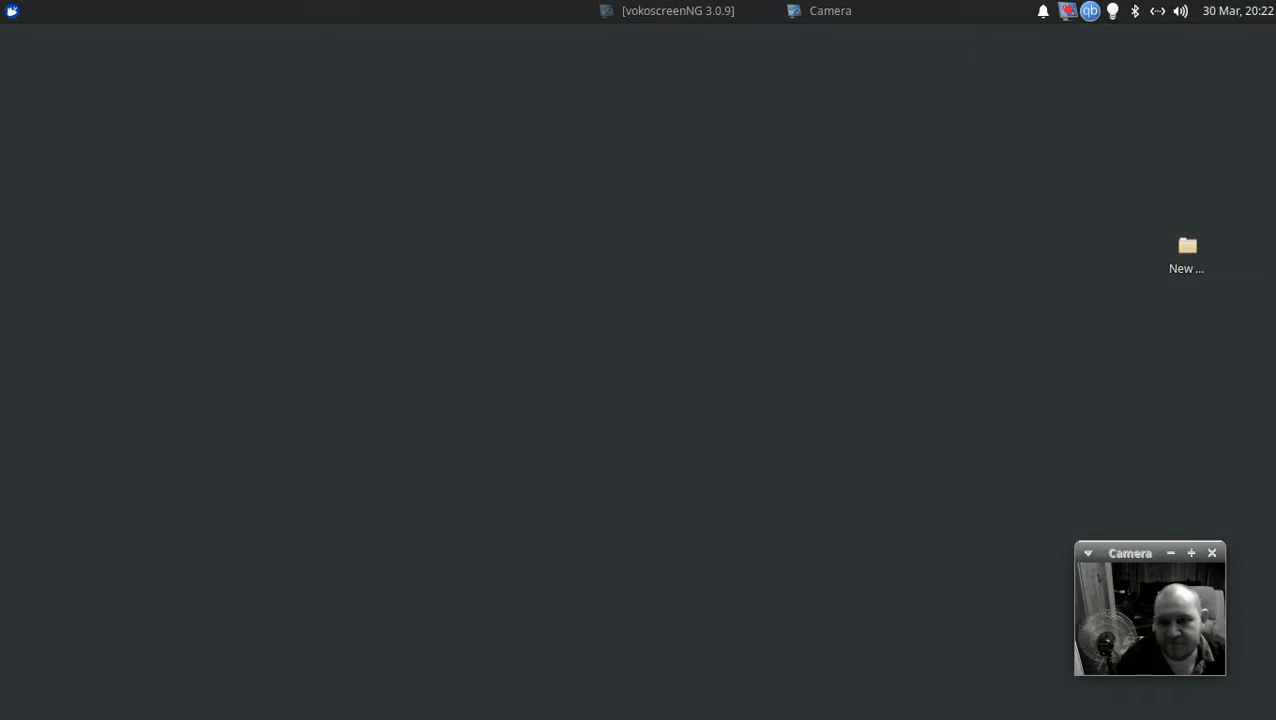
- Launch Oracle VM VirtualBox and show its global tools page
left_click(12, 10)
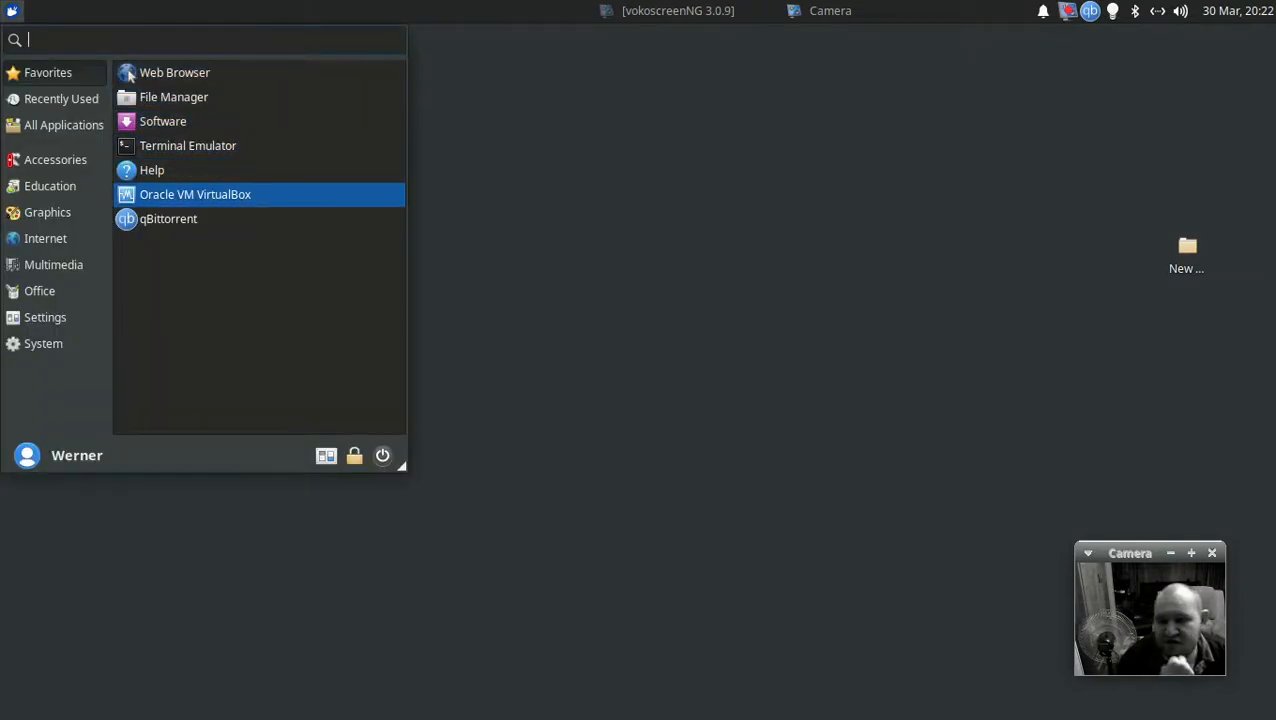
left_click(150, 195)
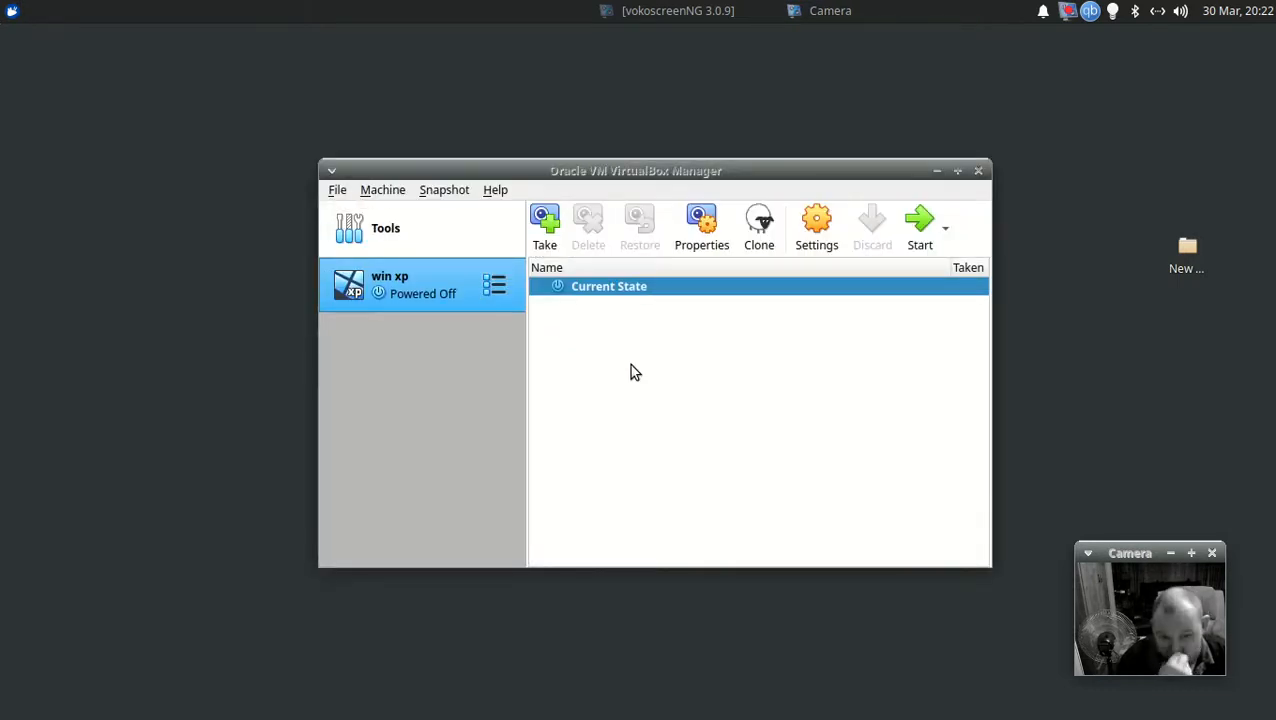
left_click(406, 235)
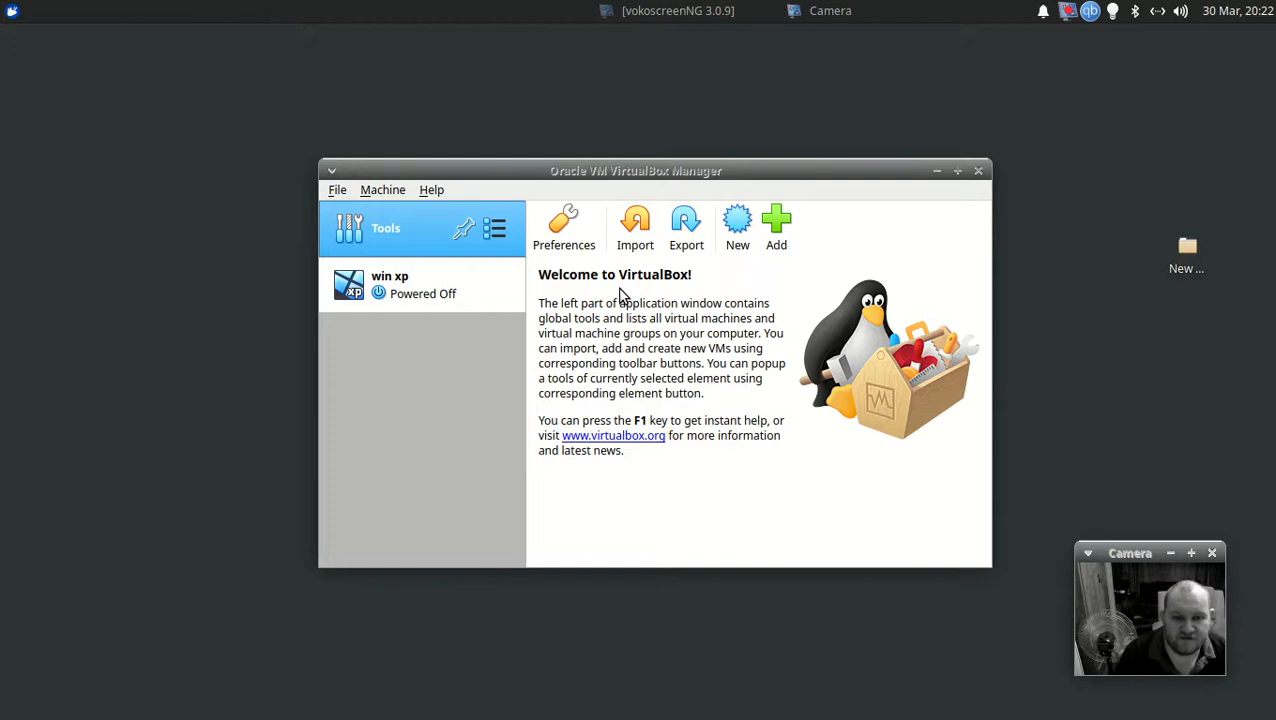
- Create a Linux Ubuntu (64-bit) virtual machine named xubunu with a new dynamically allocated virtual hard disk
left_click(737, 235)
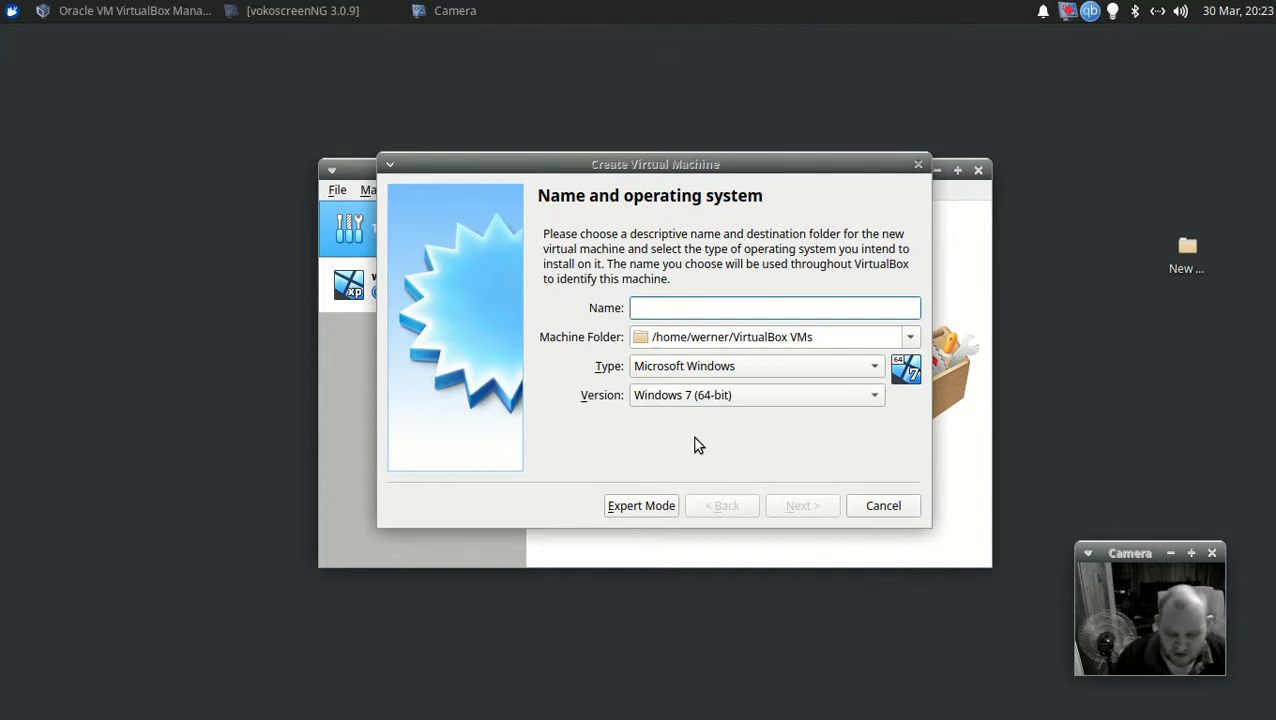
type("xubun")
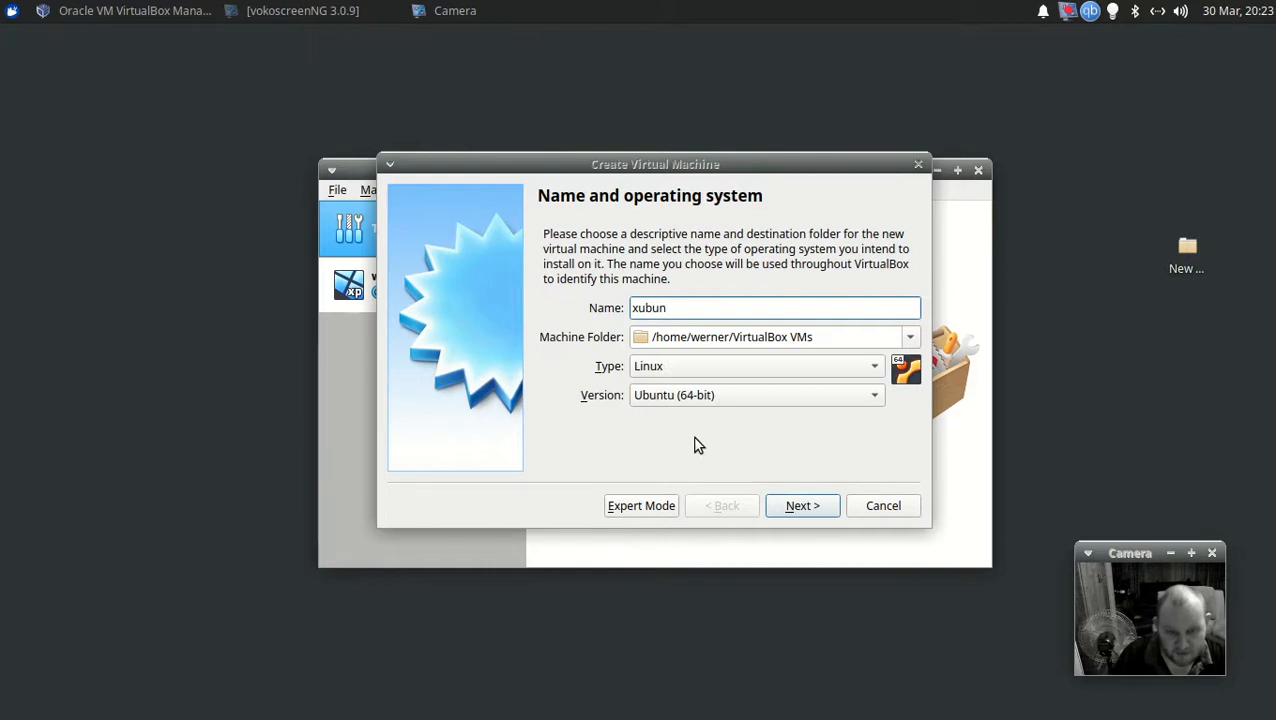
type("u")
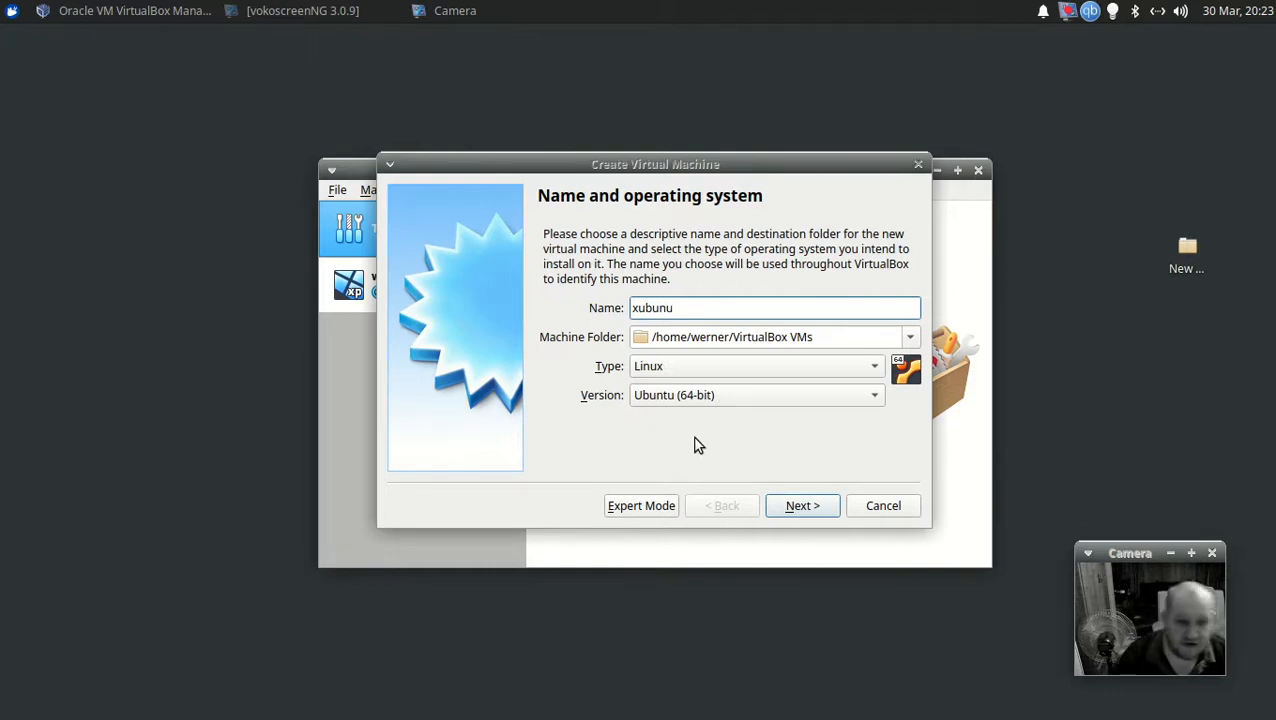
key("Return")
key("Return")
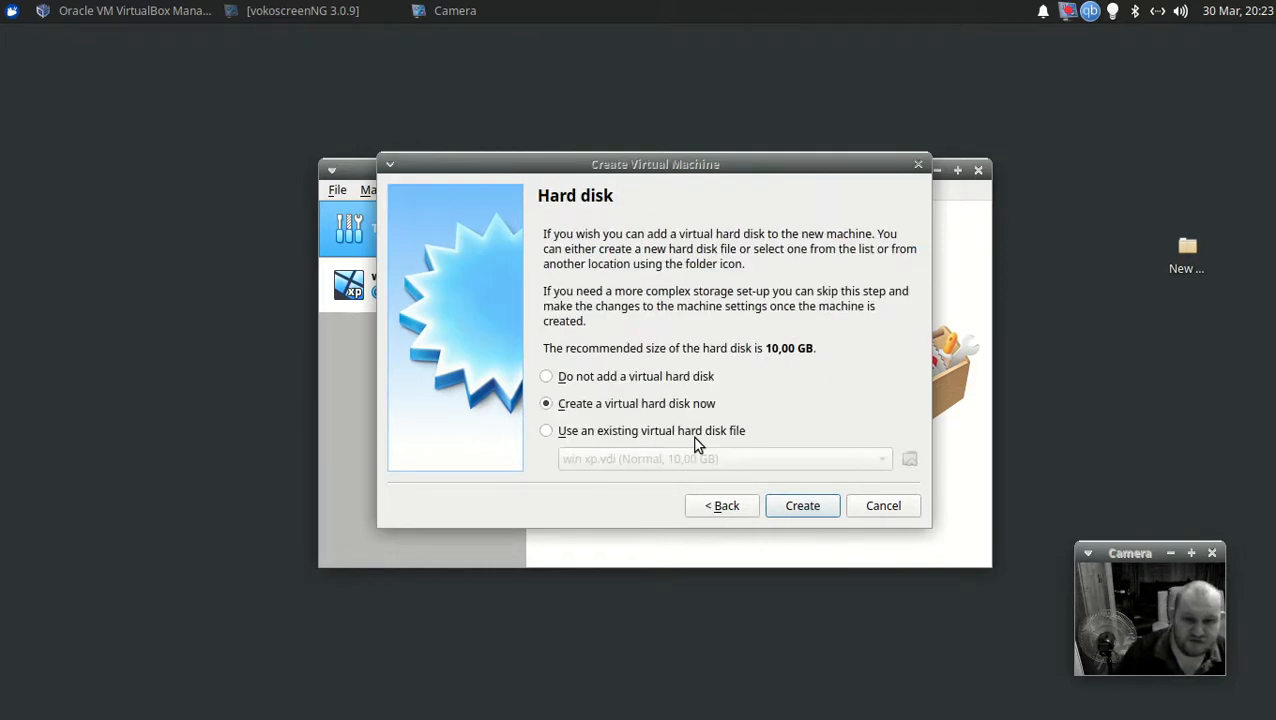
key("Return")
key("Return")
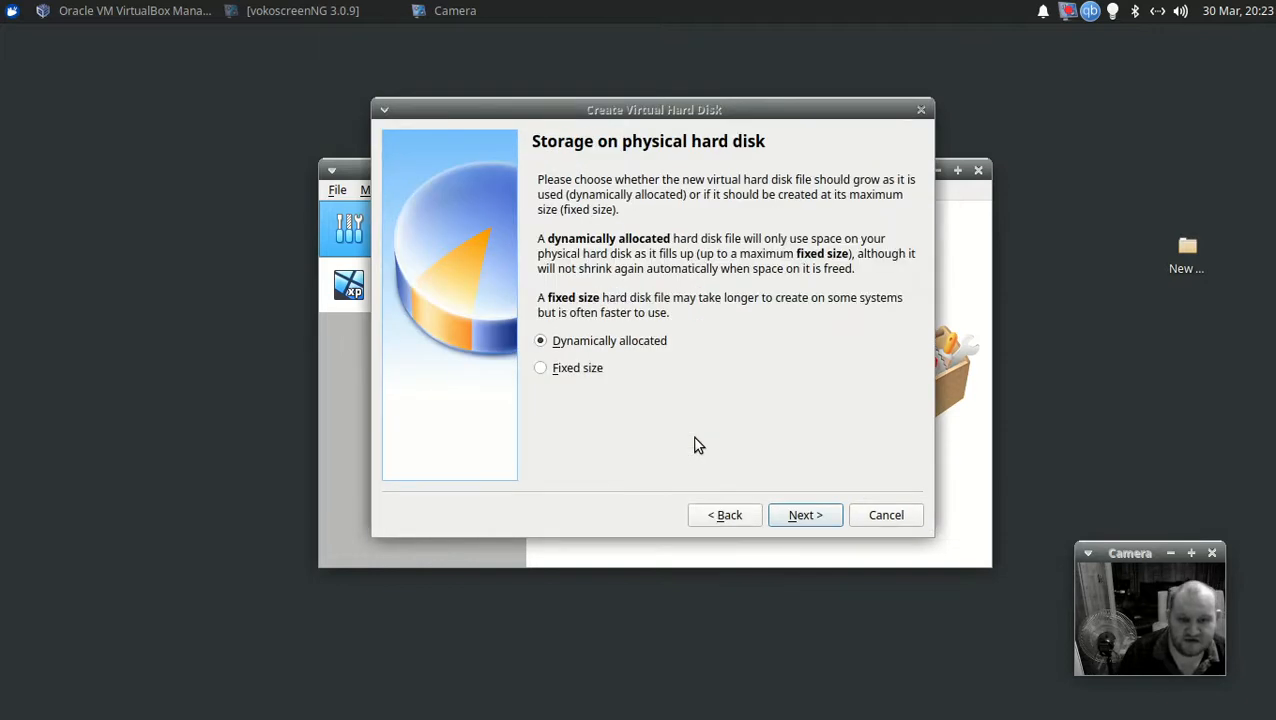
key("Return")
key("Return")
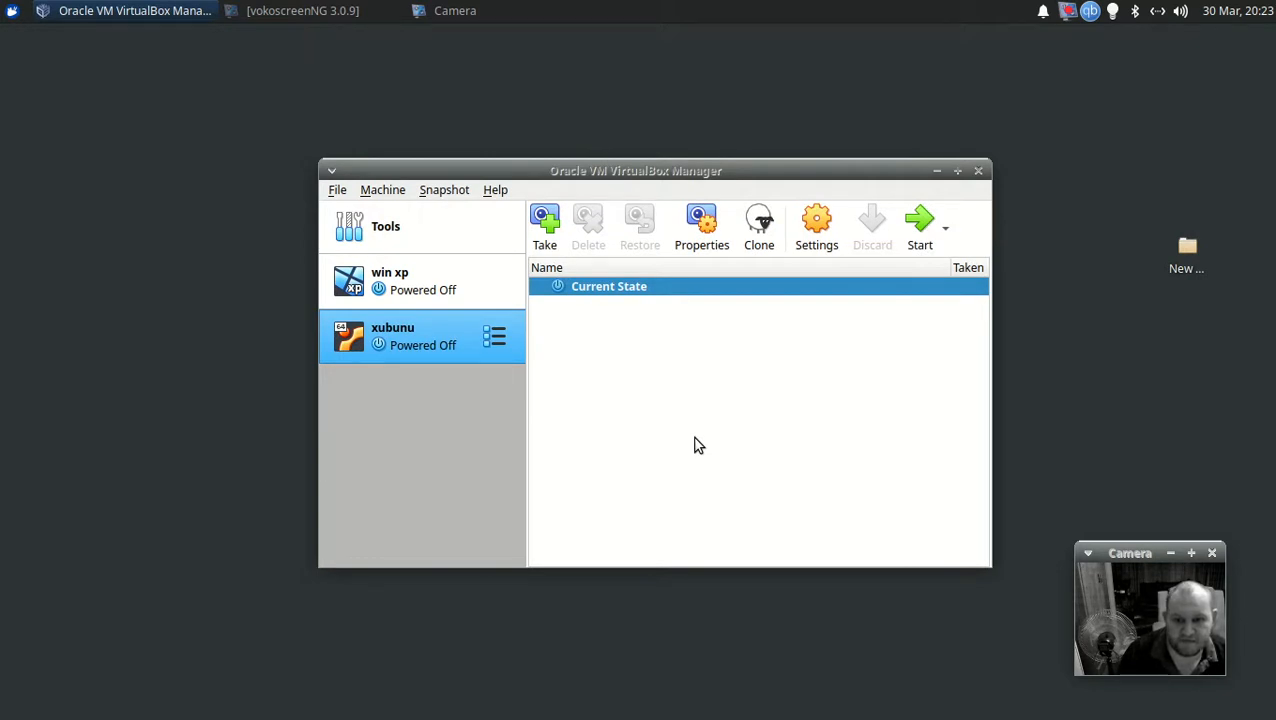
- Start the xubunu machine using xubuntu-20.04.2.0-desktop-amd64.iso from the Downloads folder as its start-up disk
key("Return")
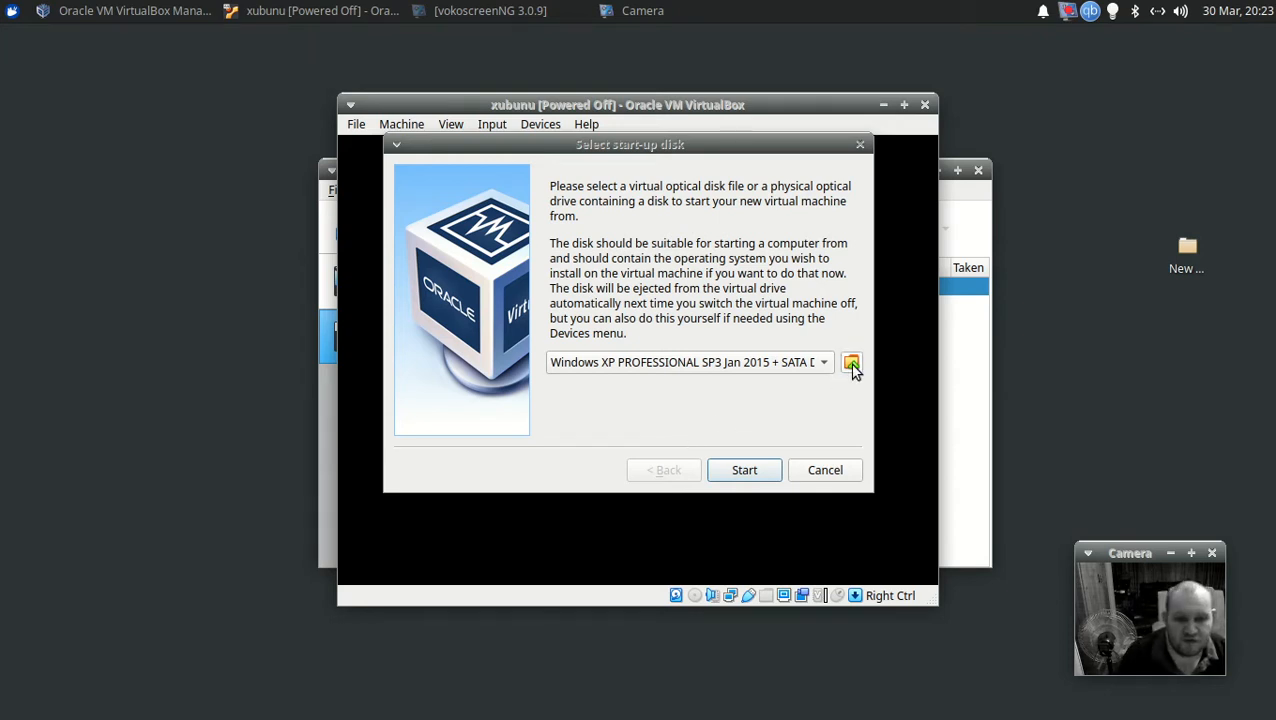
left_click(852, 363)
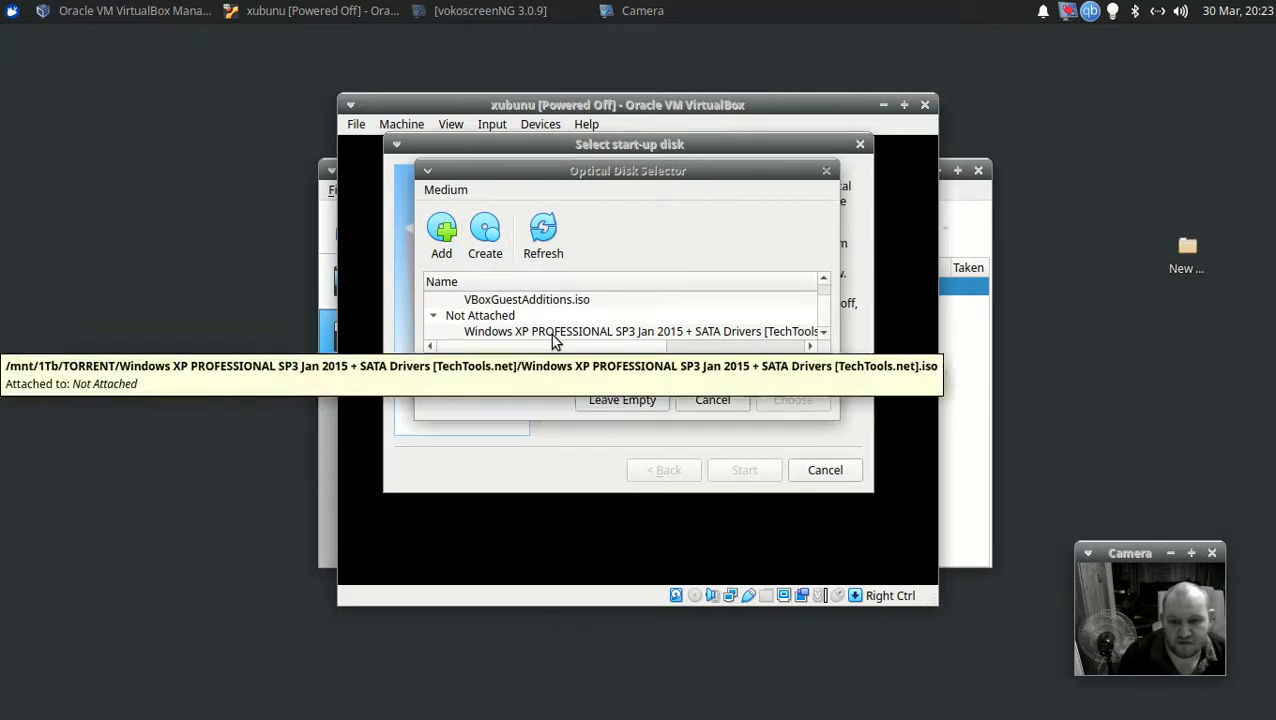
scroll(553, 318, "up", 1)
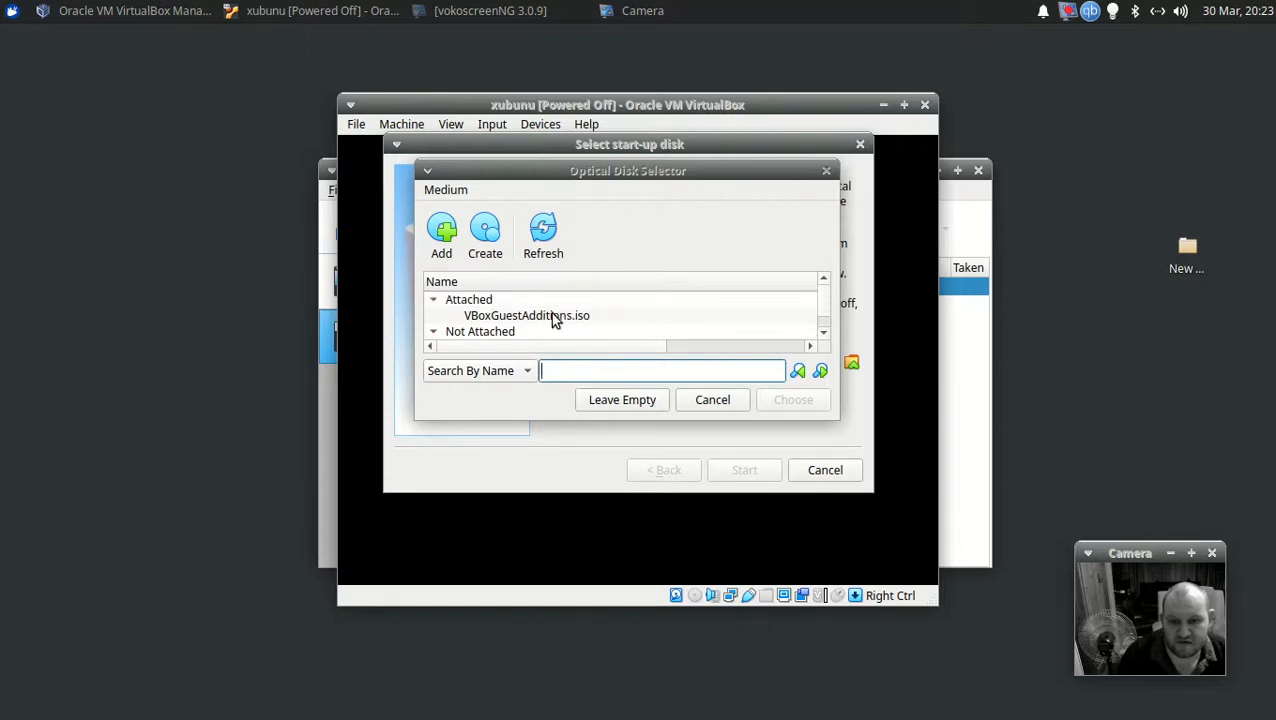
left_click(441, 234)
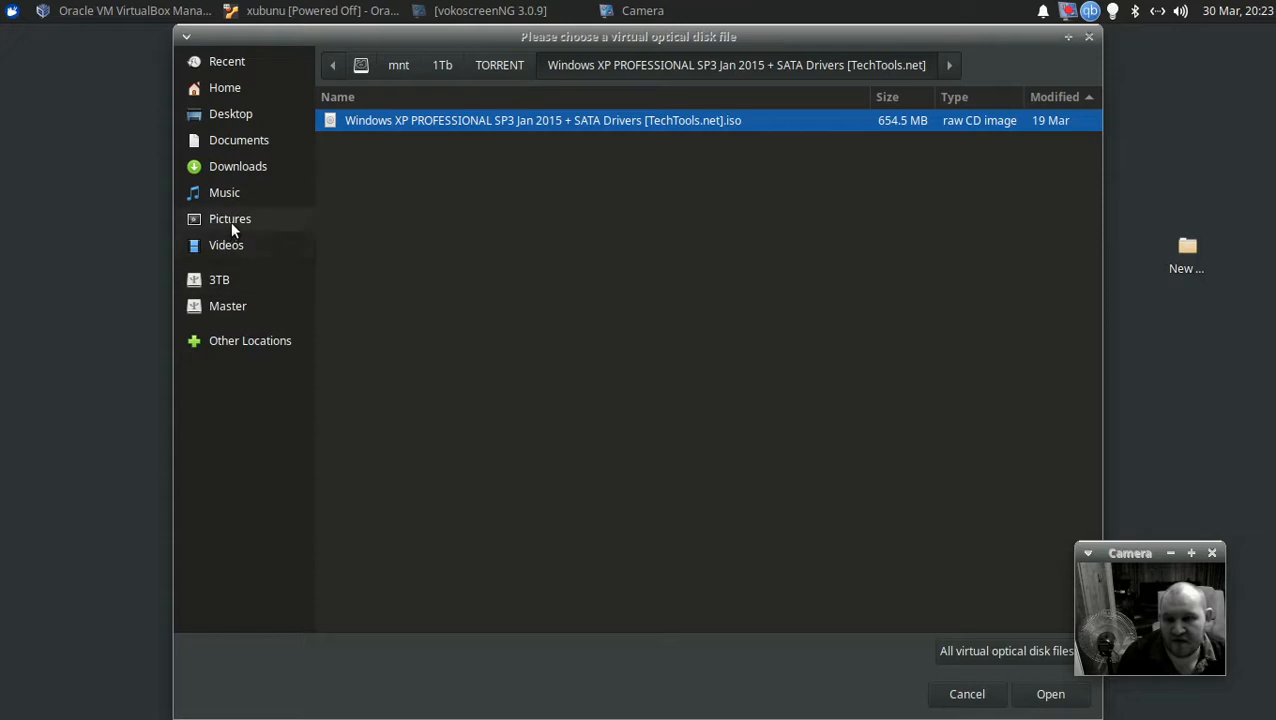
left_click(242, 170)
double_click(437, 120)
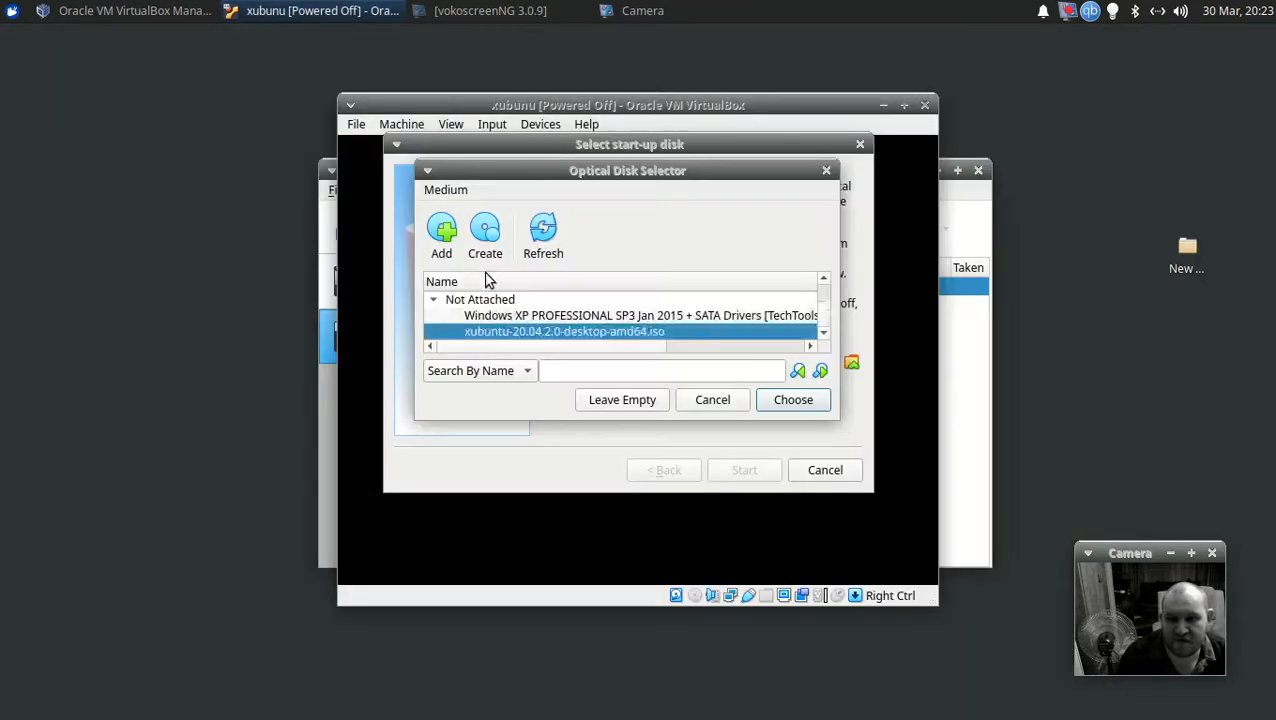
left_click(790, 400)
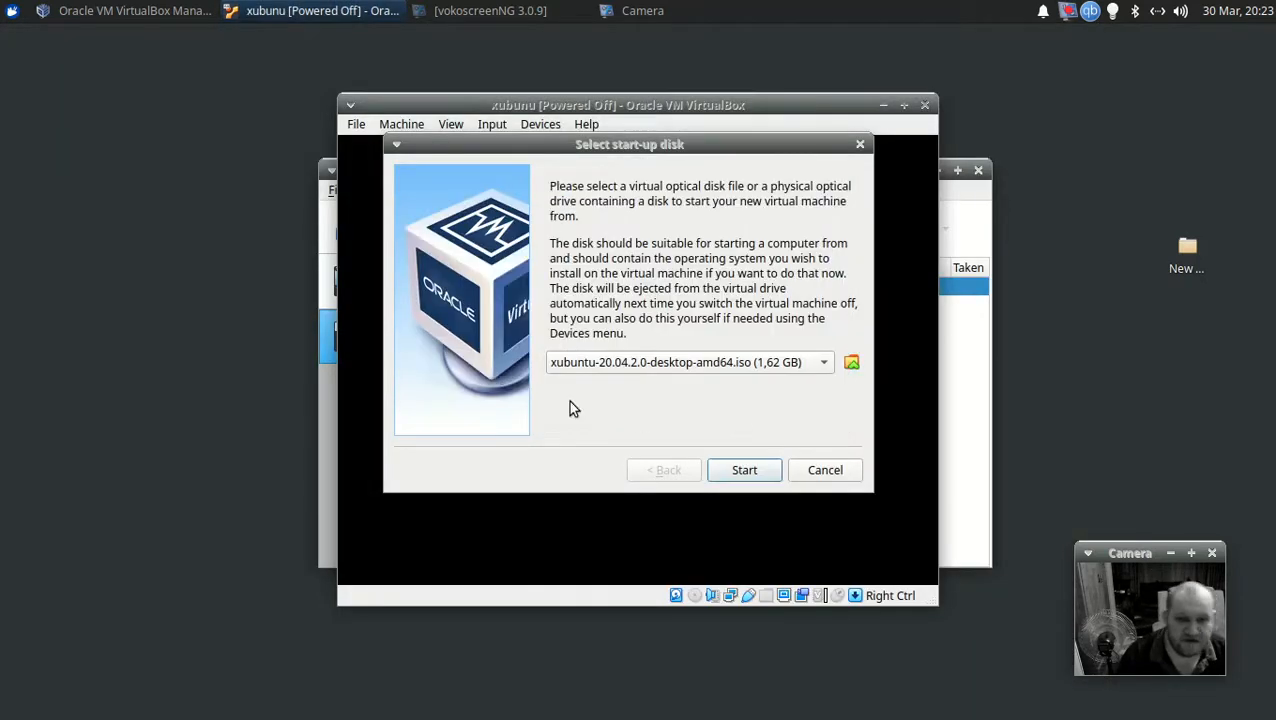
left_click(742, 472)
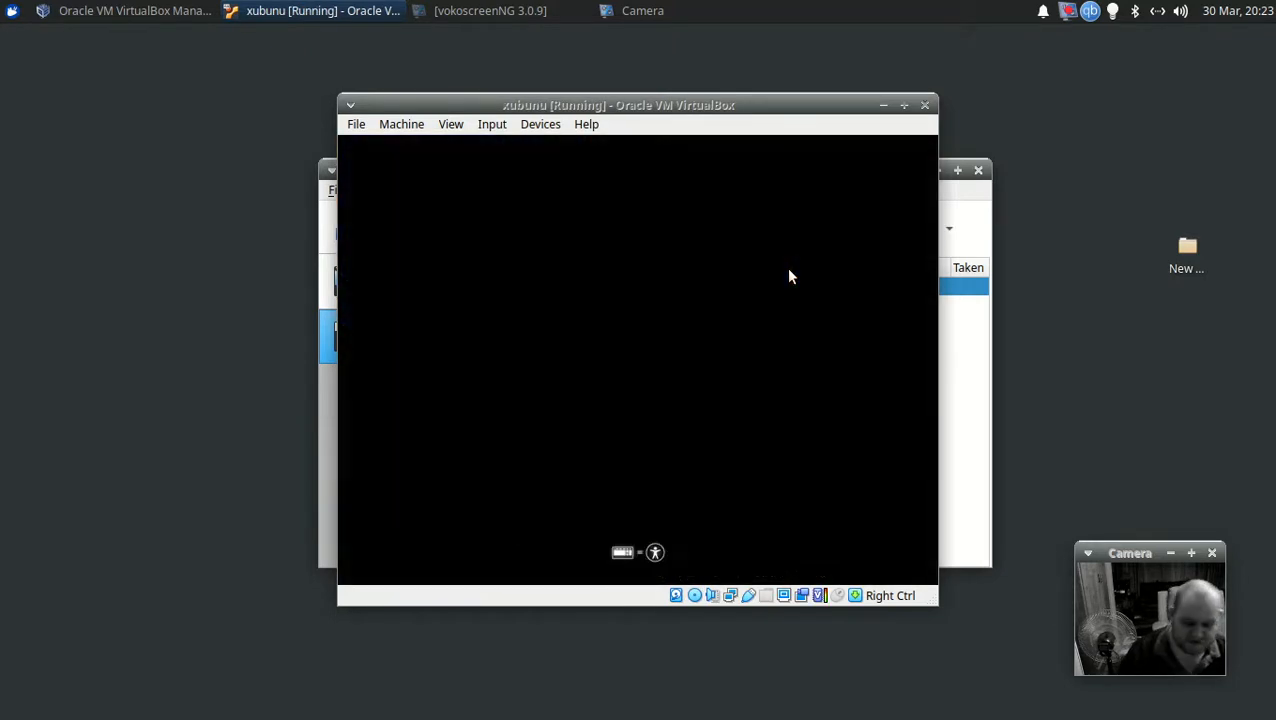
- Switch the running xubunu machine to full screen and dismiss the ACPI shutdown notice
key("ctrl+h")
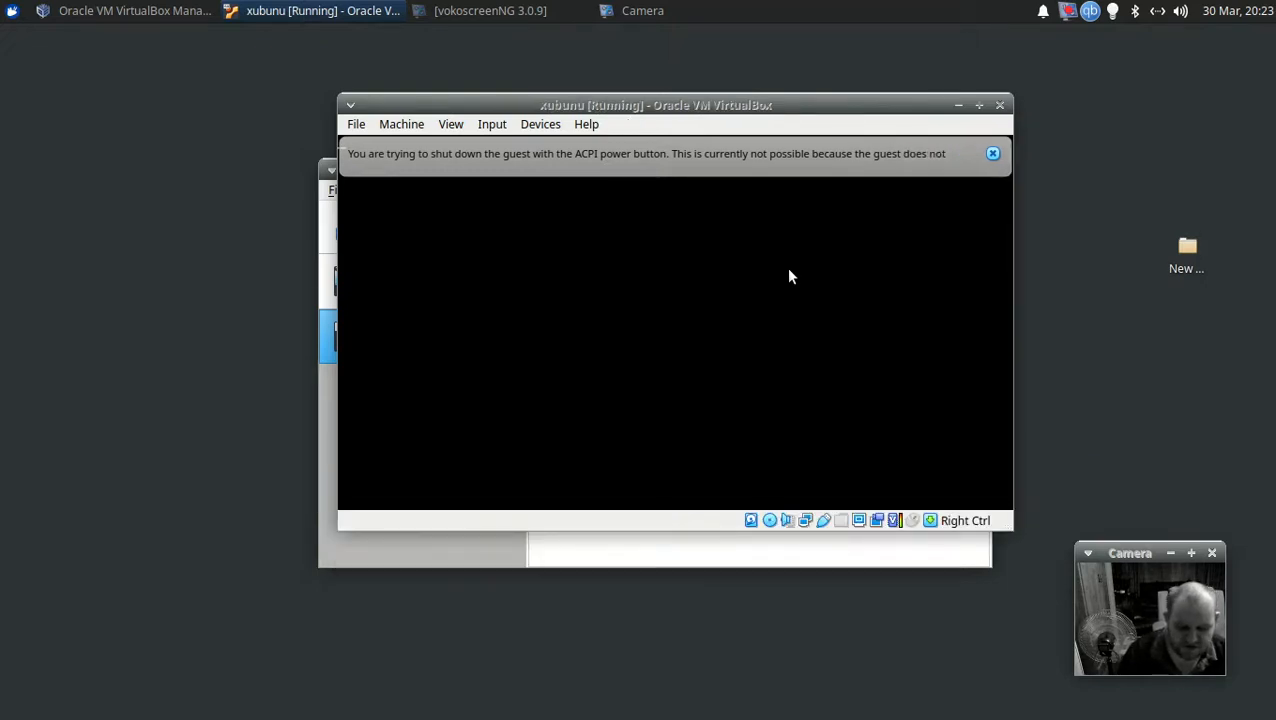
key("ctrl+f")
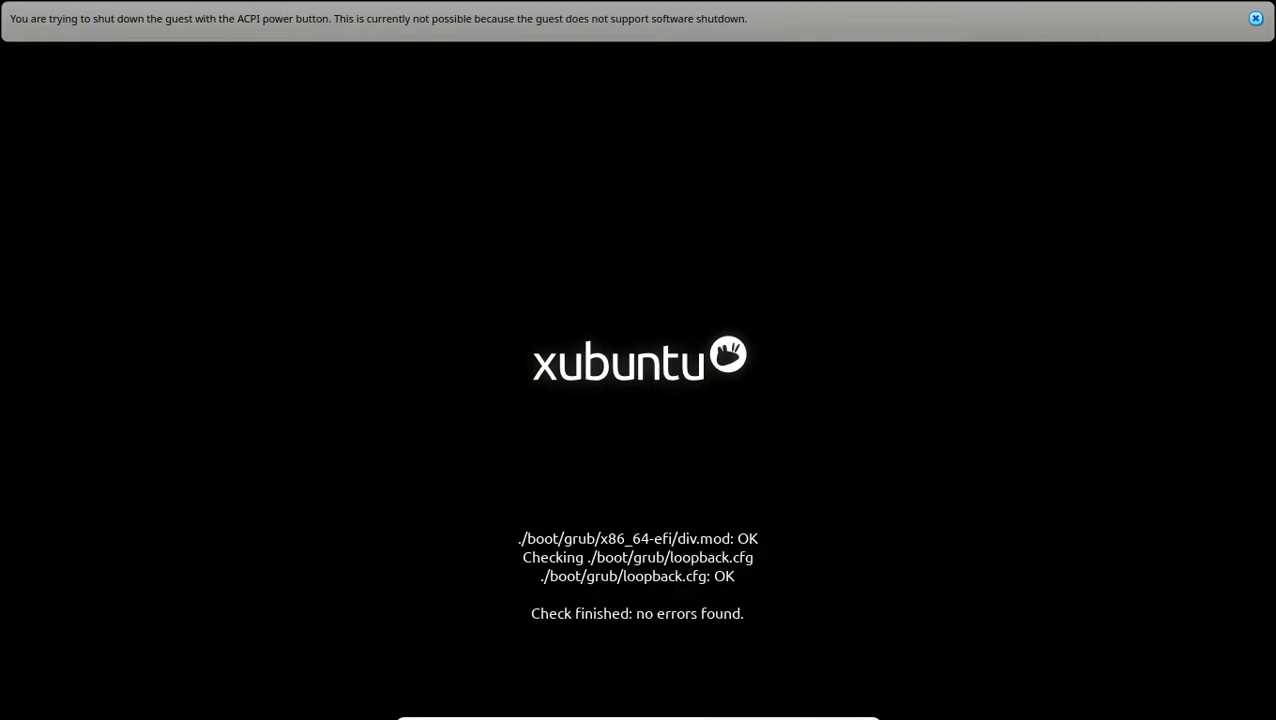
left_click(1256, 19)
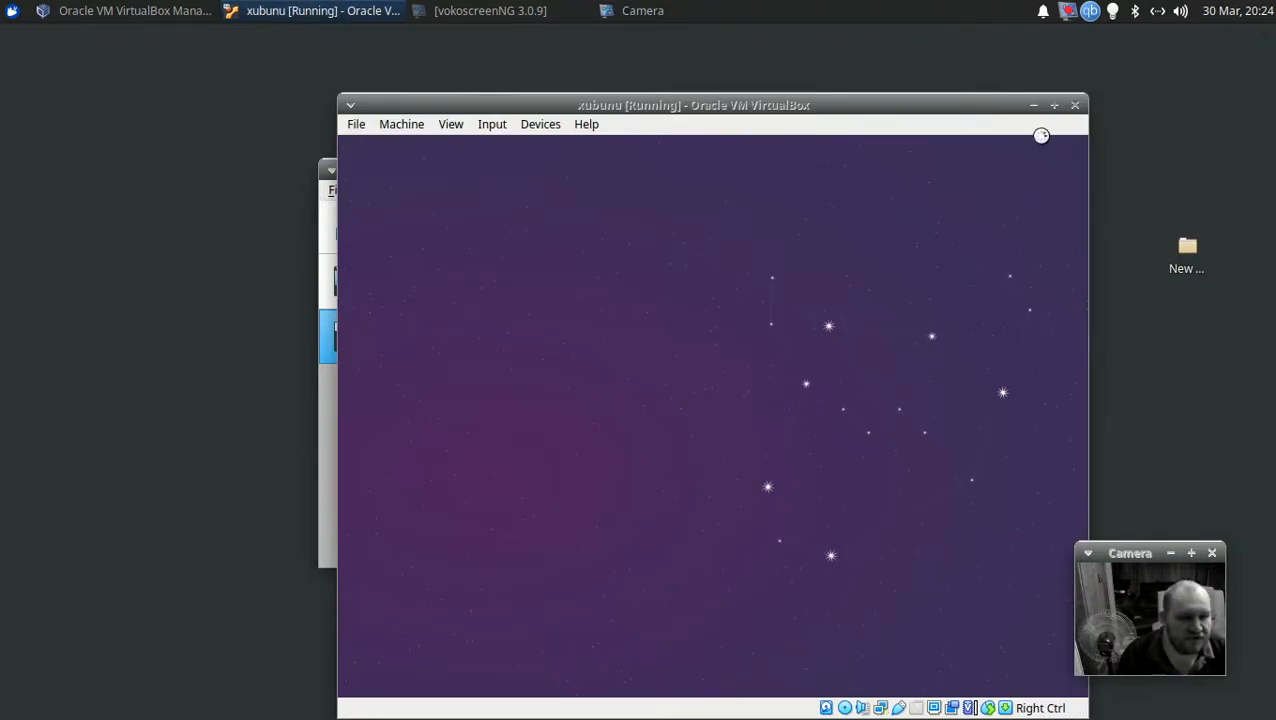
- Minimize the running xubunu machine's window and close the VirtualBox Manager
left_click(1034, 105)
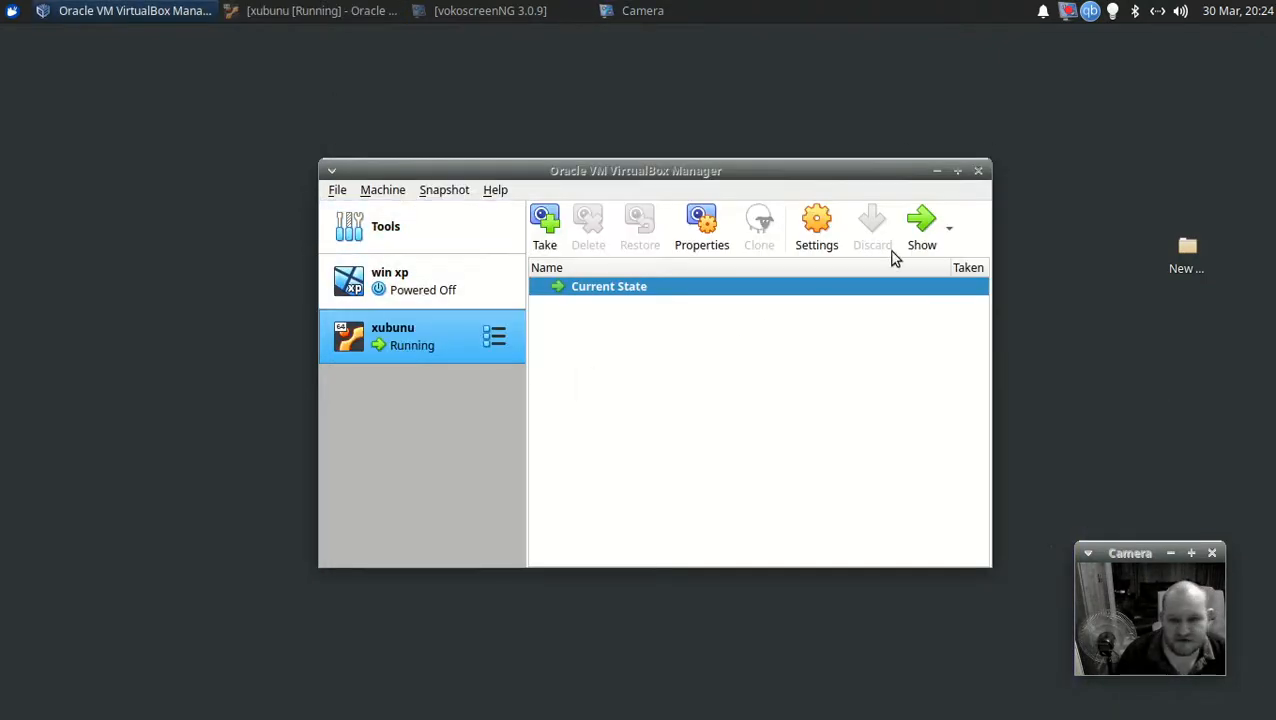
left_click(978, 172)
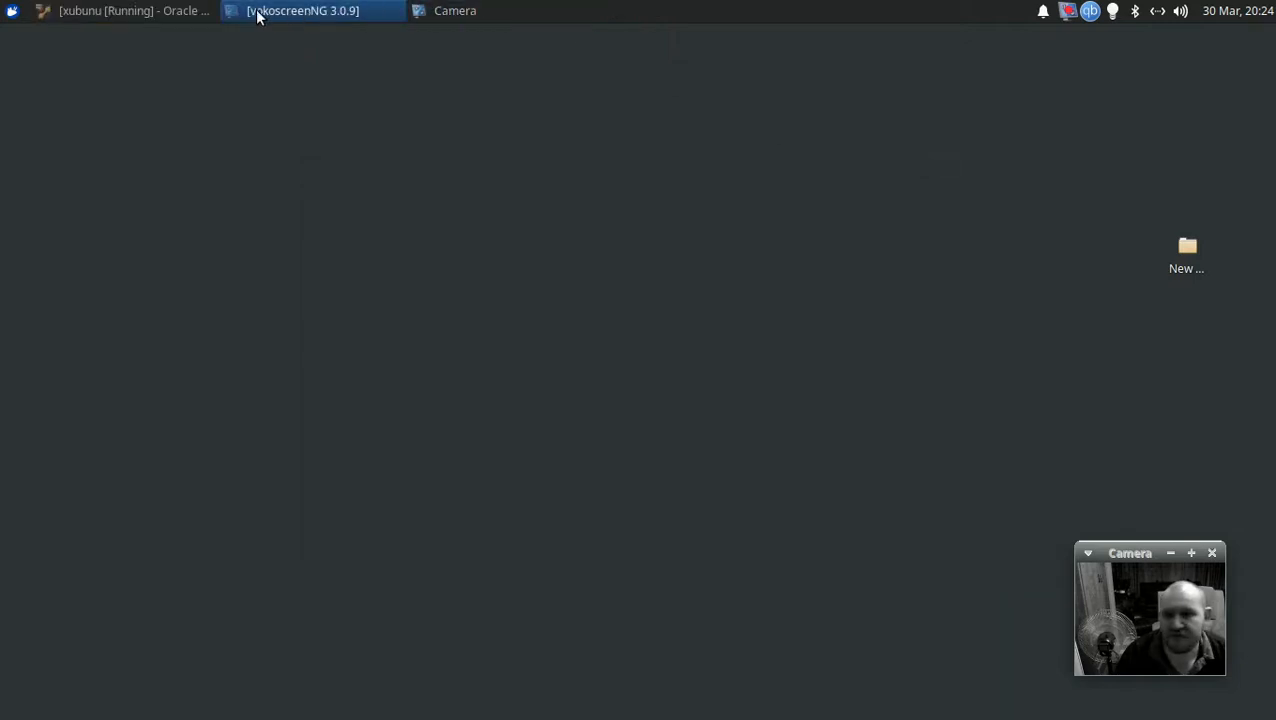
- Switch to qBittorrent to check the download progress of ubuntu-21.10-desktop-amd64.iso, and close its window again
right_click(1080, 12)
left_click(935, 44)
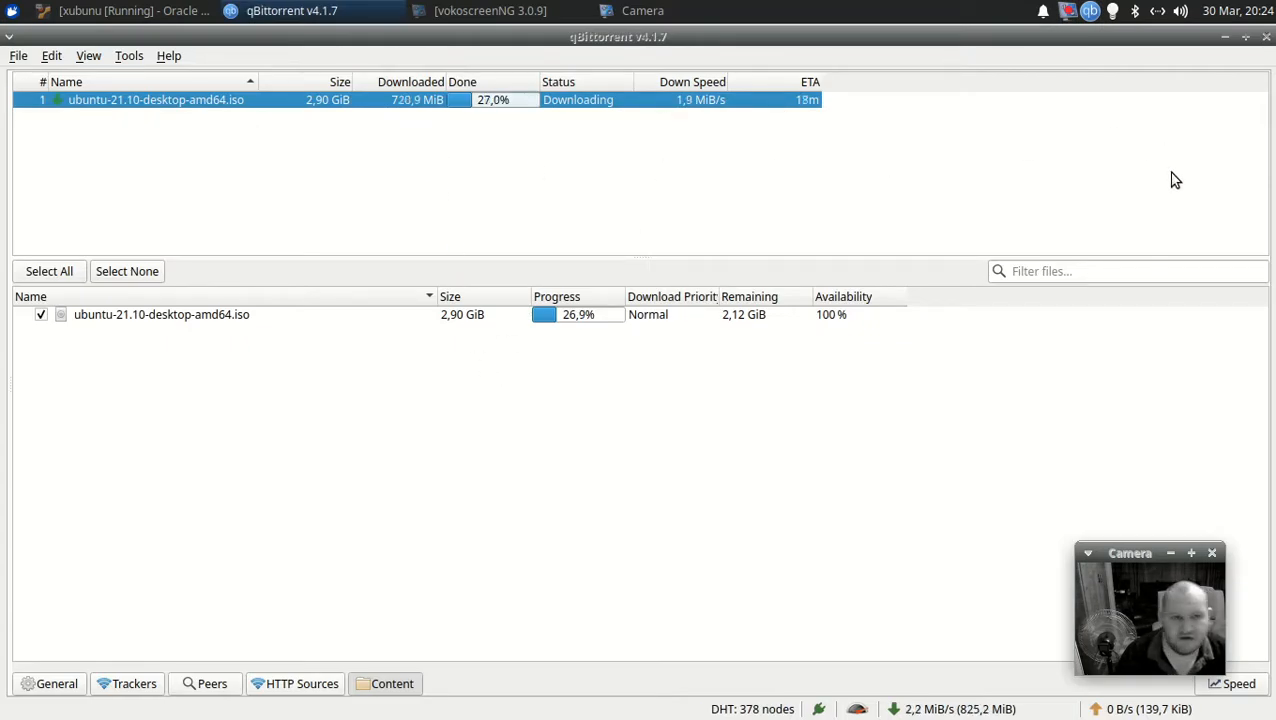
left_click(1266, 38)
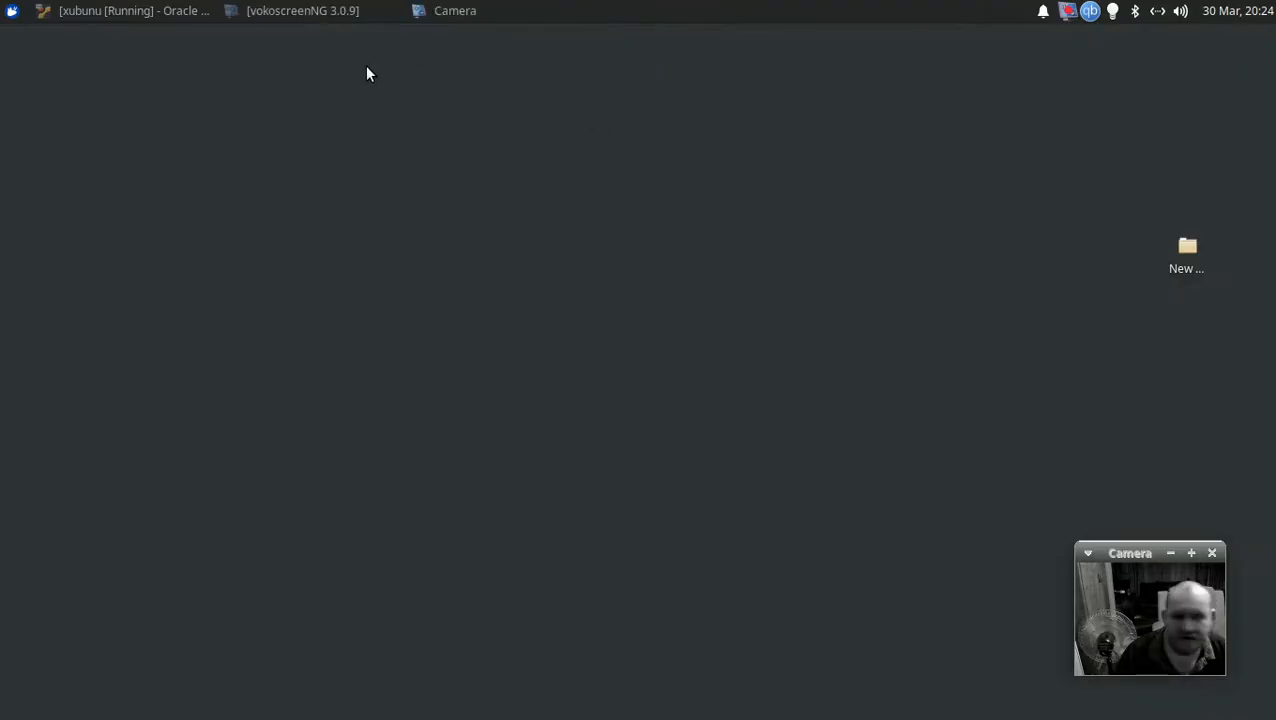
- Restore the minimized xubunu machine's window, switching it to full screen and back to windowed view
left_click(154, 10)
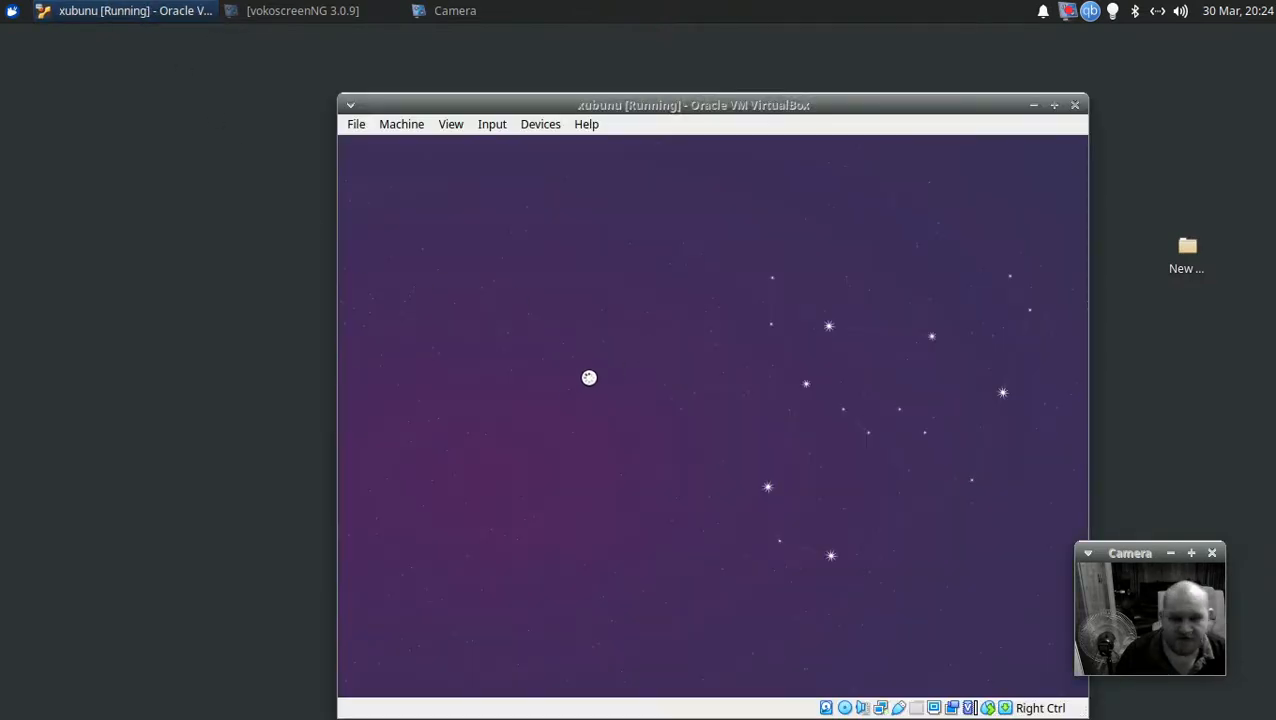
key("ctrl+f")
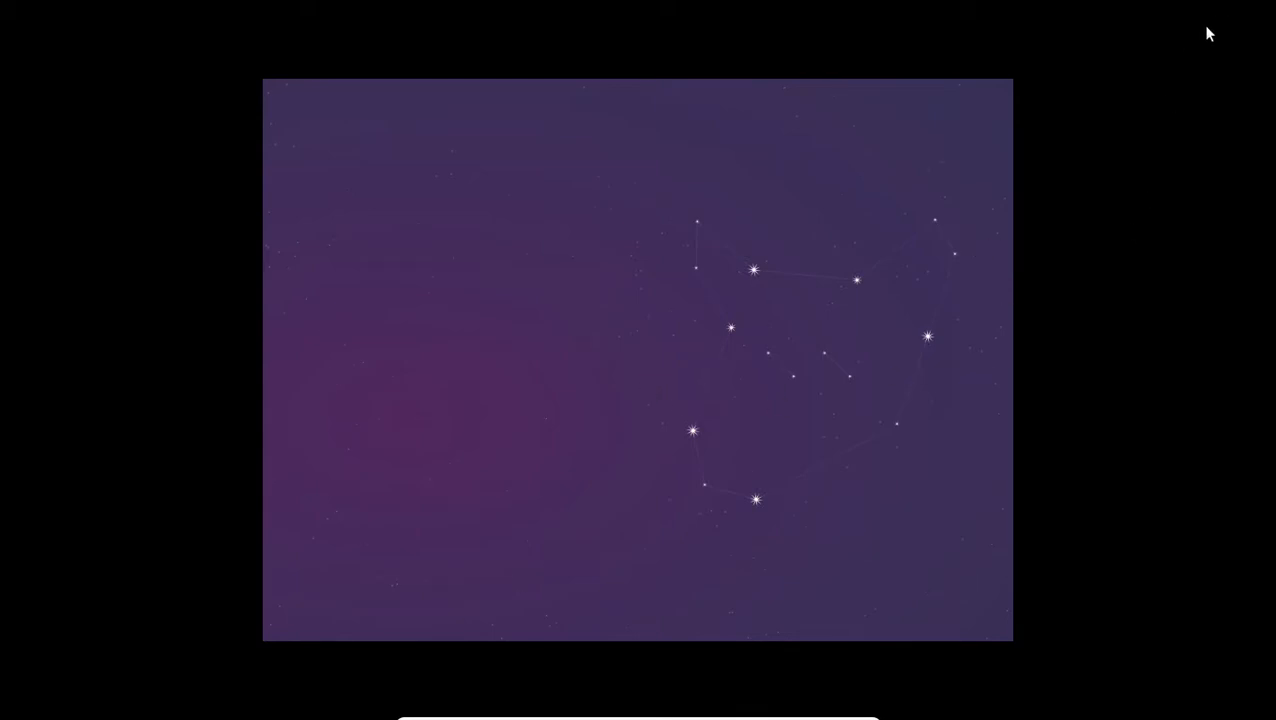
key("ctrl+f")
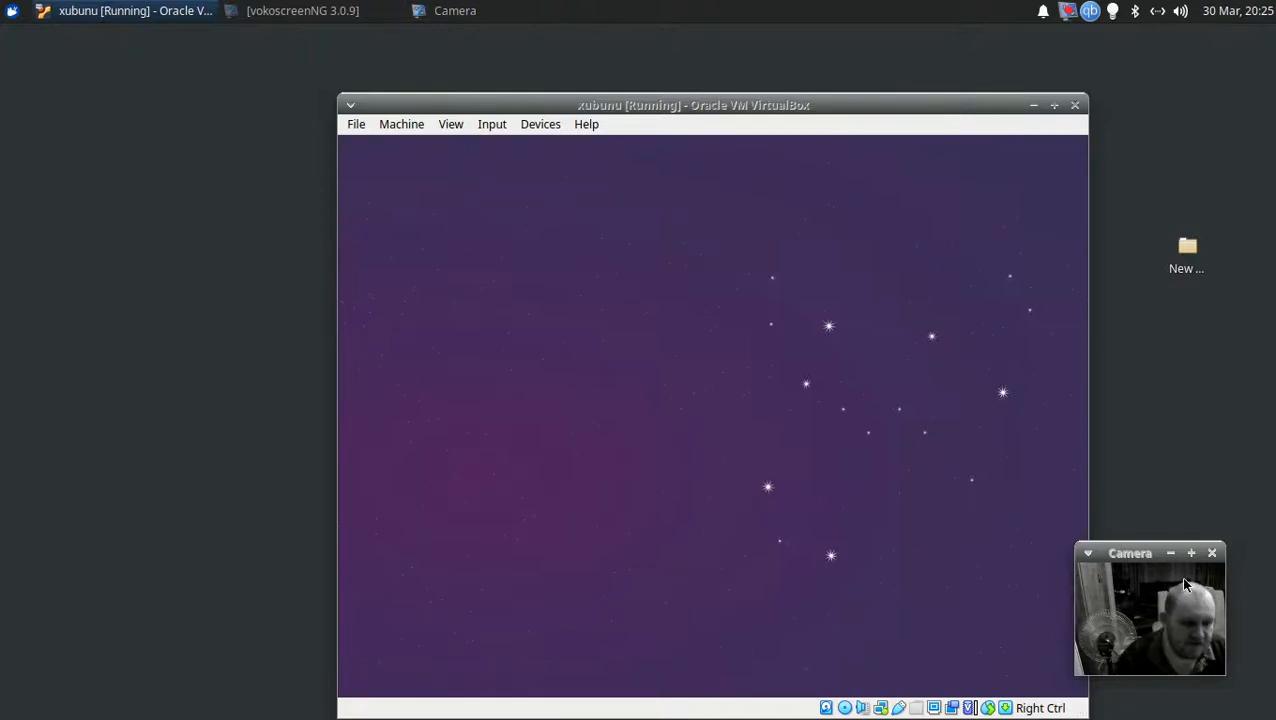
- Set the Camera window to stay always on the visible workspace
left_click(1089, 556)
left_click(1089, 558)
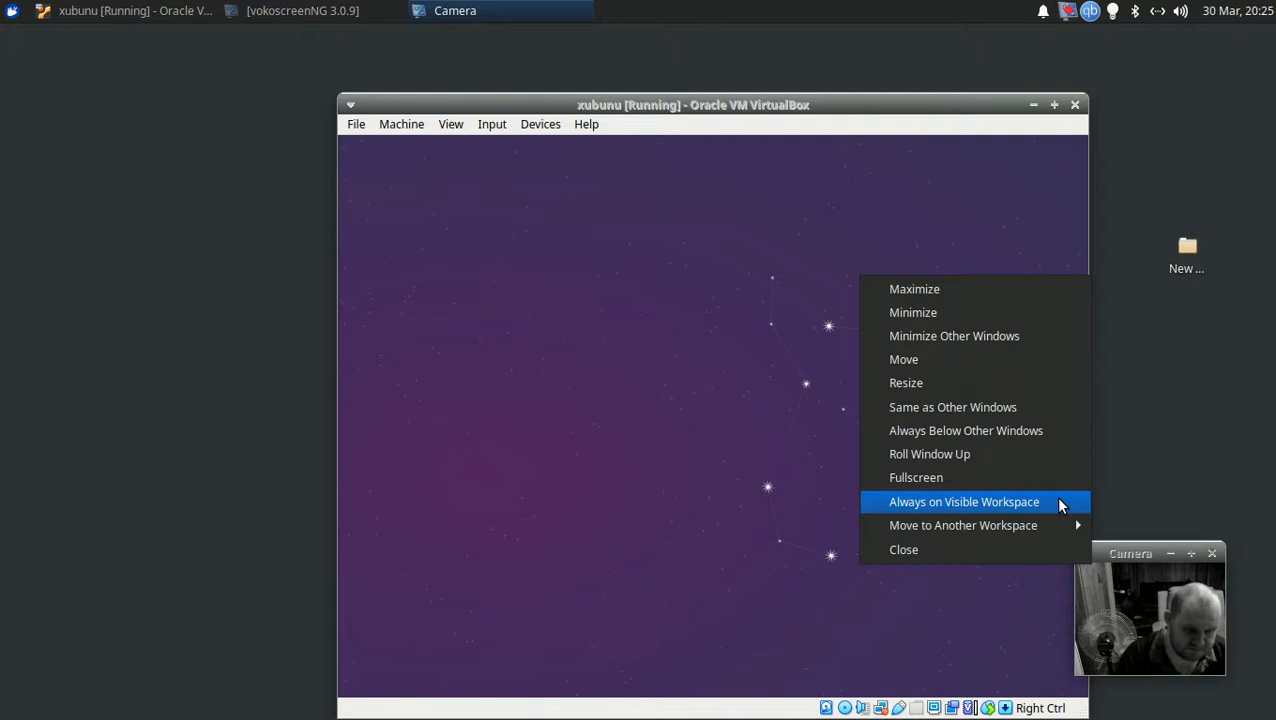
left_click(1058, 502)
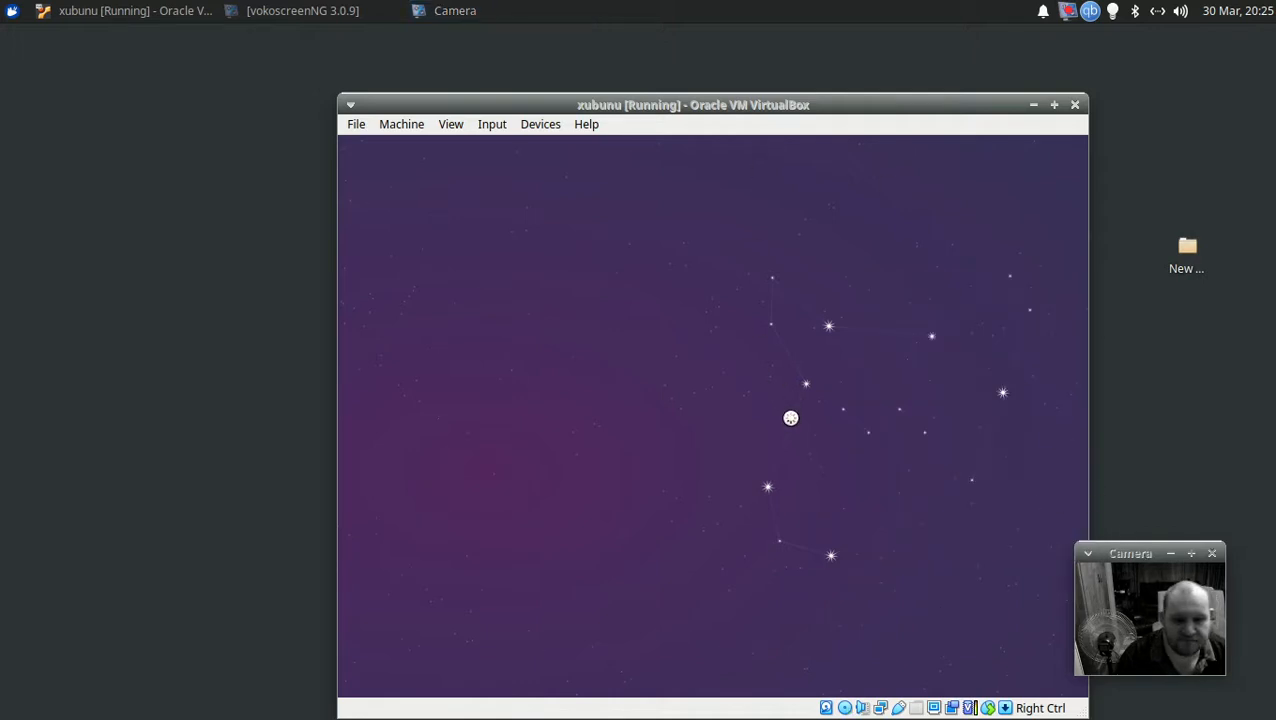
left_click(976, 108)
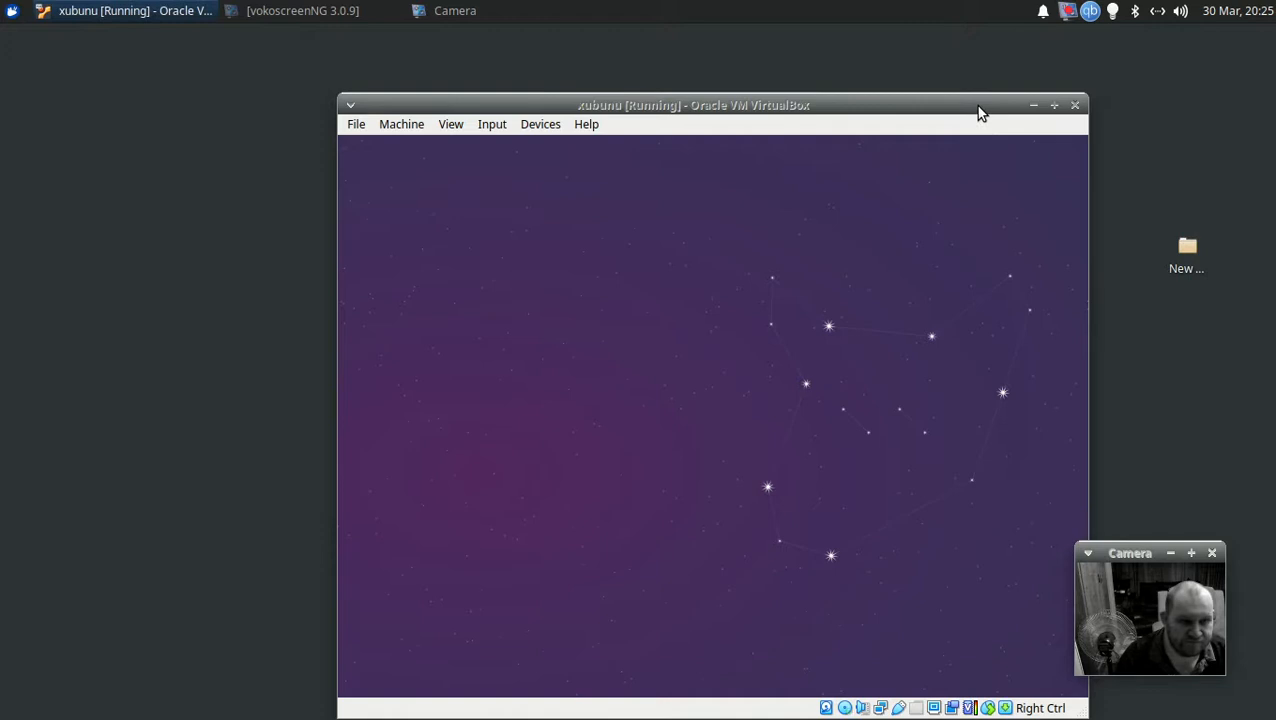
key("Control_R+f")
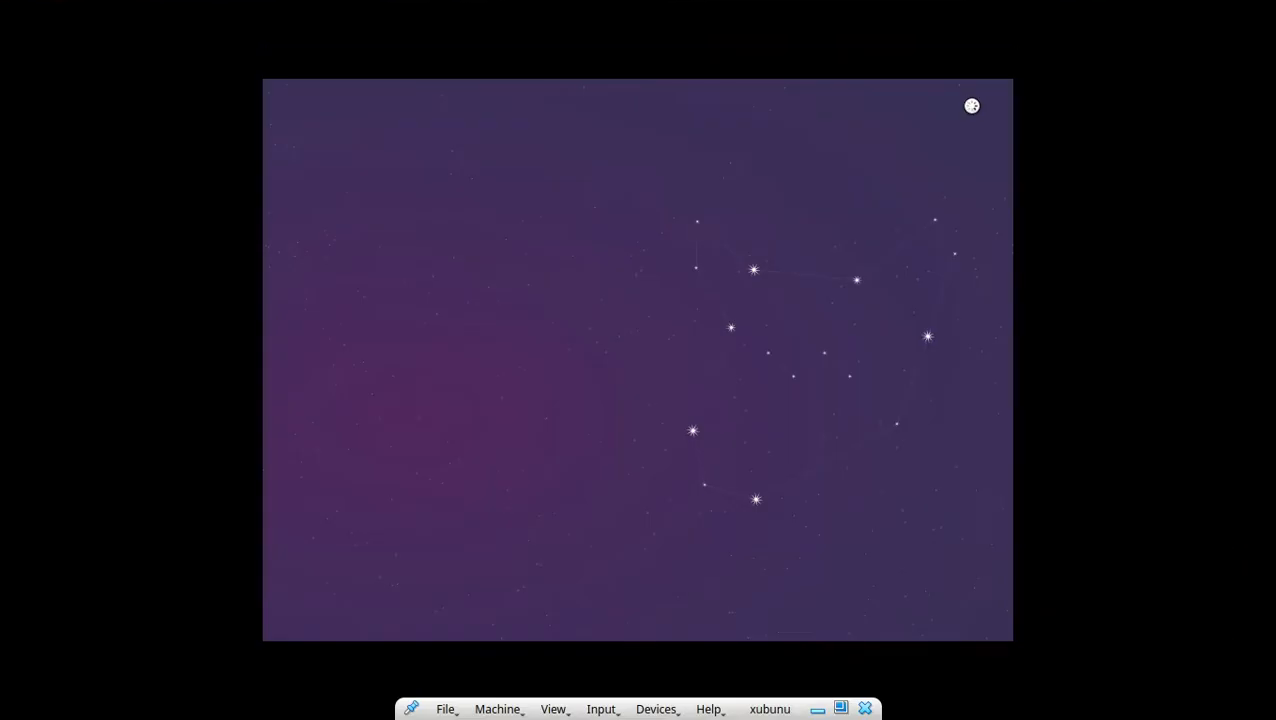
key("Control_R+f")
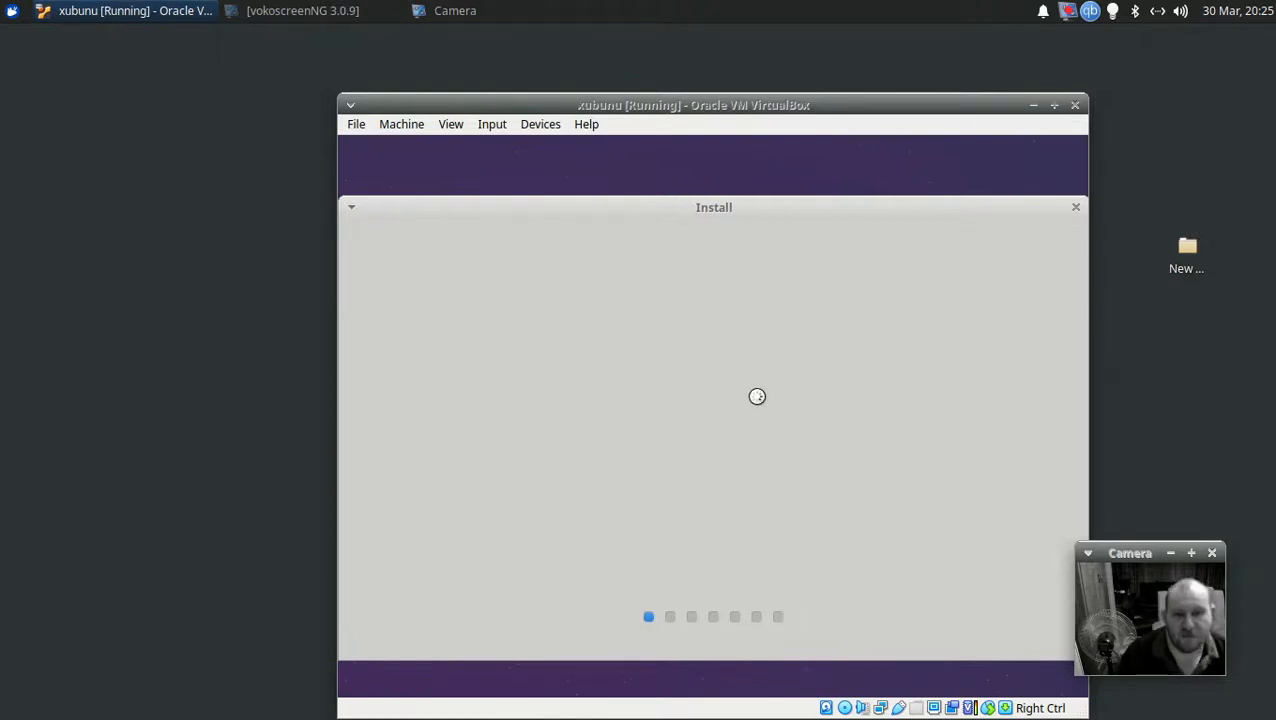
- Start the Xubuntu installation in English with the English (US) keyboard layout and without updates or third-party software
left_click_drag(778, 117, 686, 88)
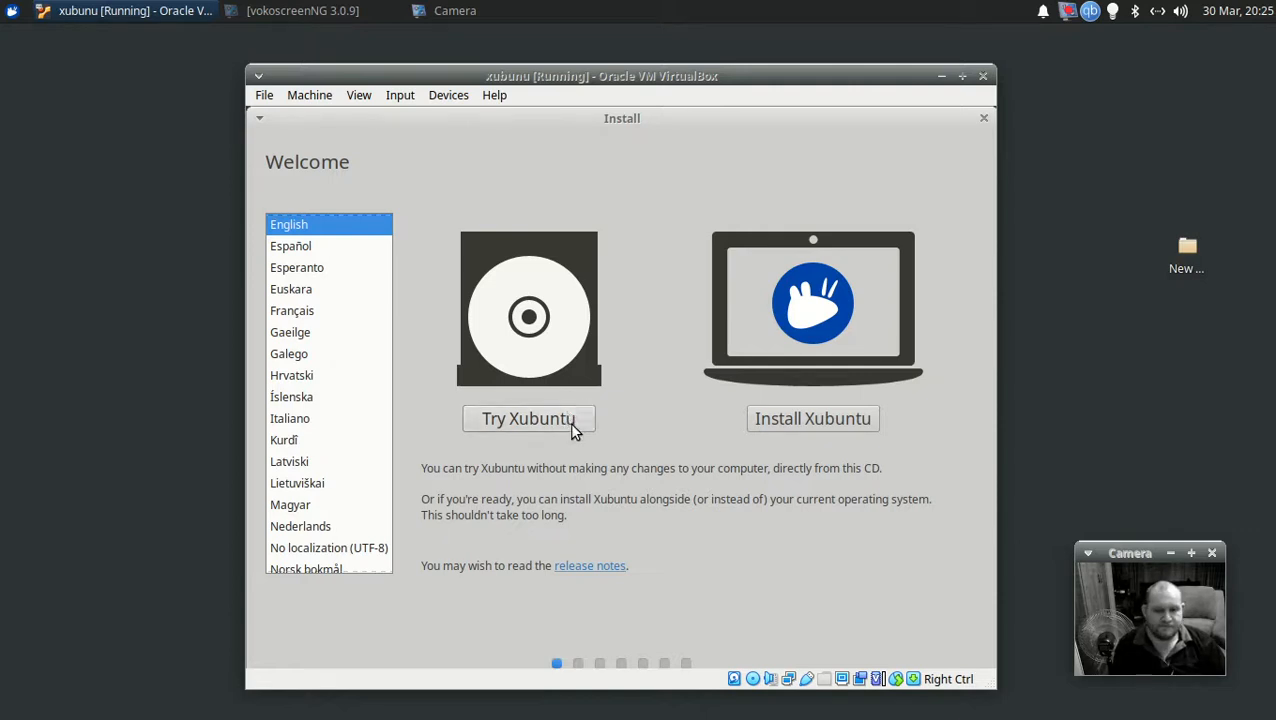
left_click(841, 421)
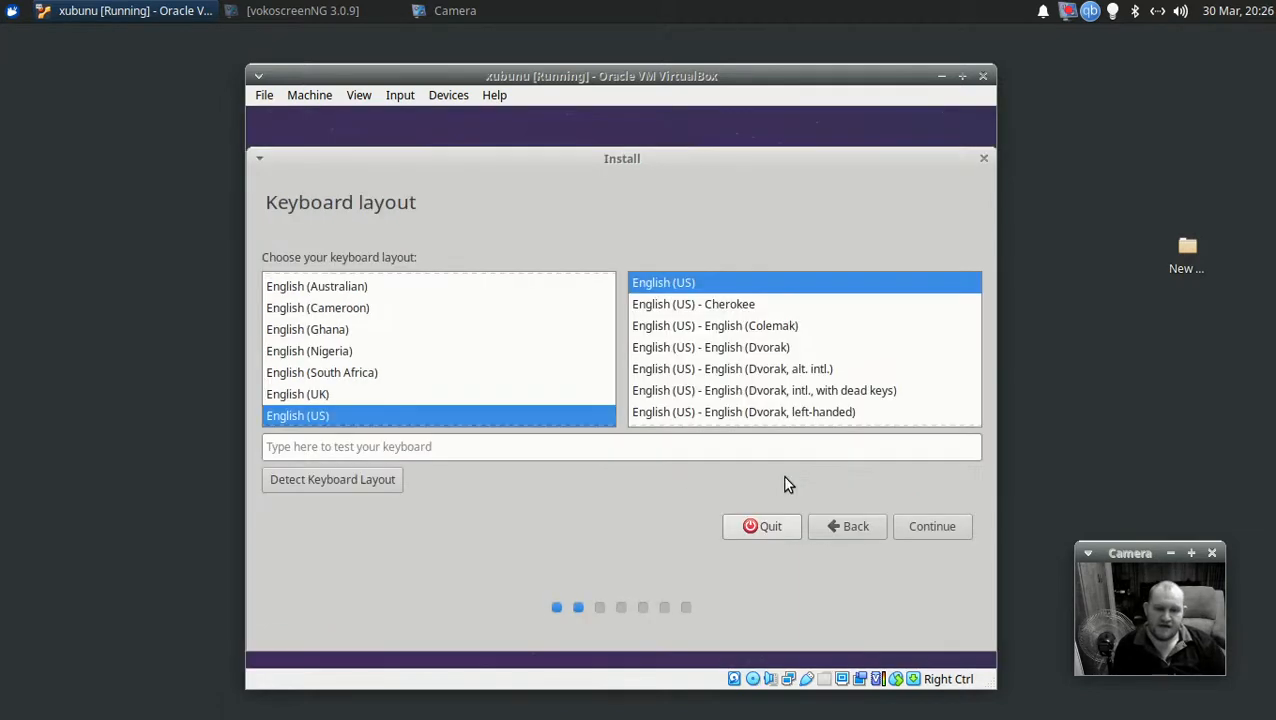
left_click(930, 526)
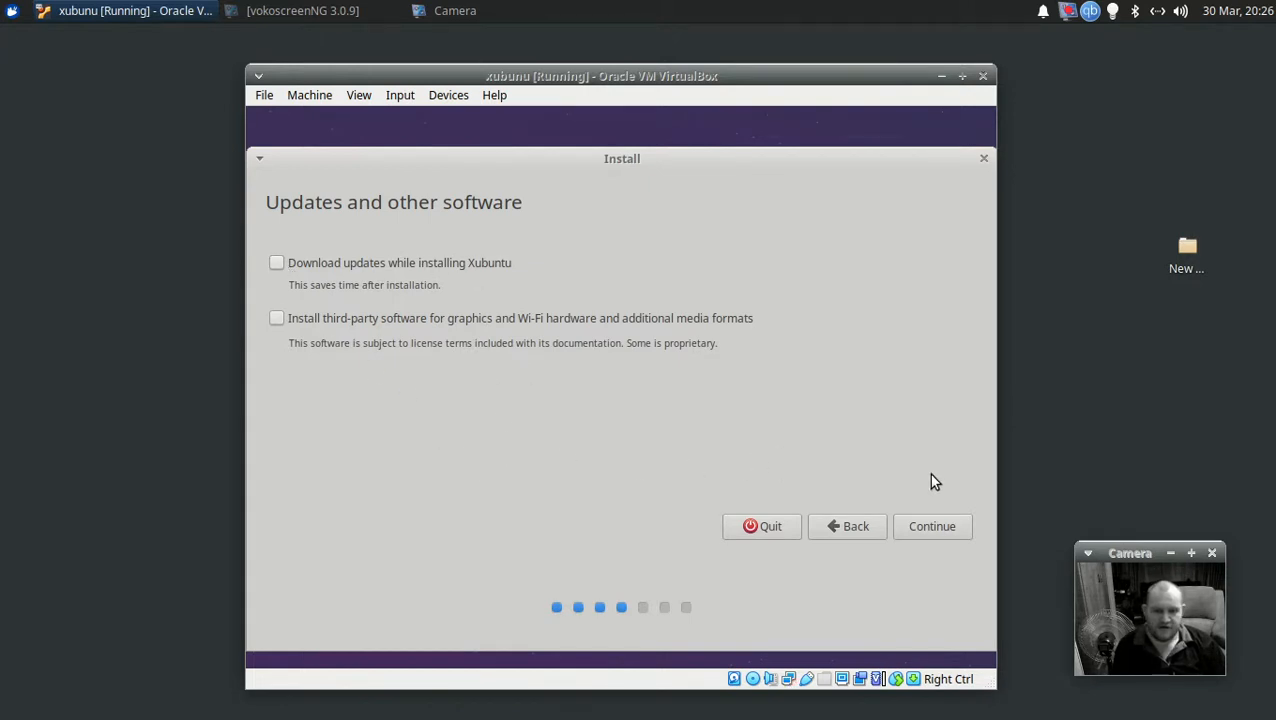
left_click(931, 526)
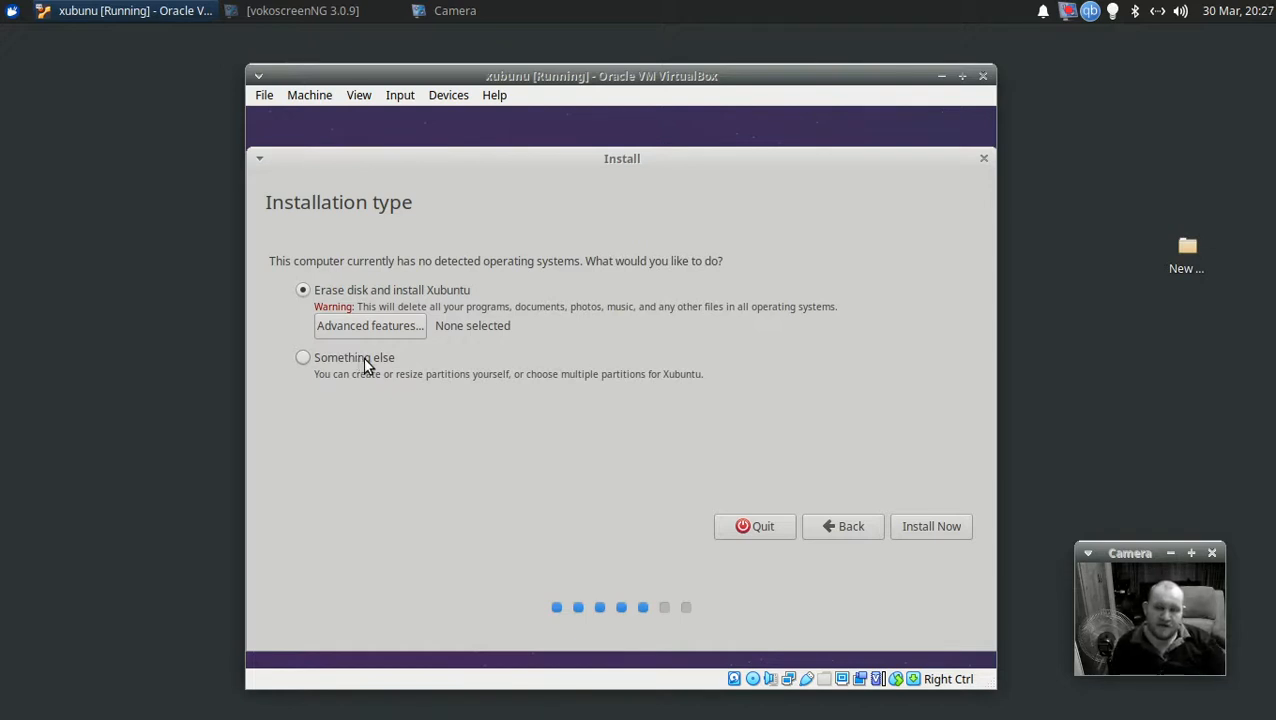
- Install with the Erase disk and install Xubuntu option, approve writing the partition changes, and accept Johannesburg as the location
left_click(930, 522)
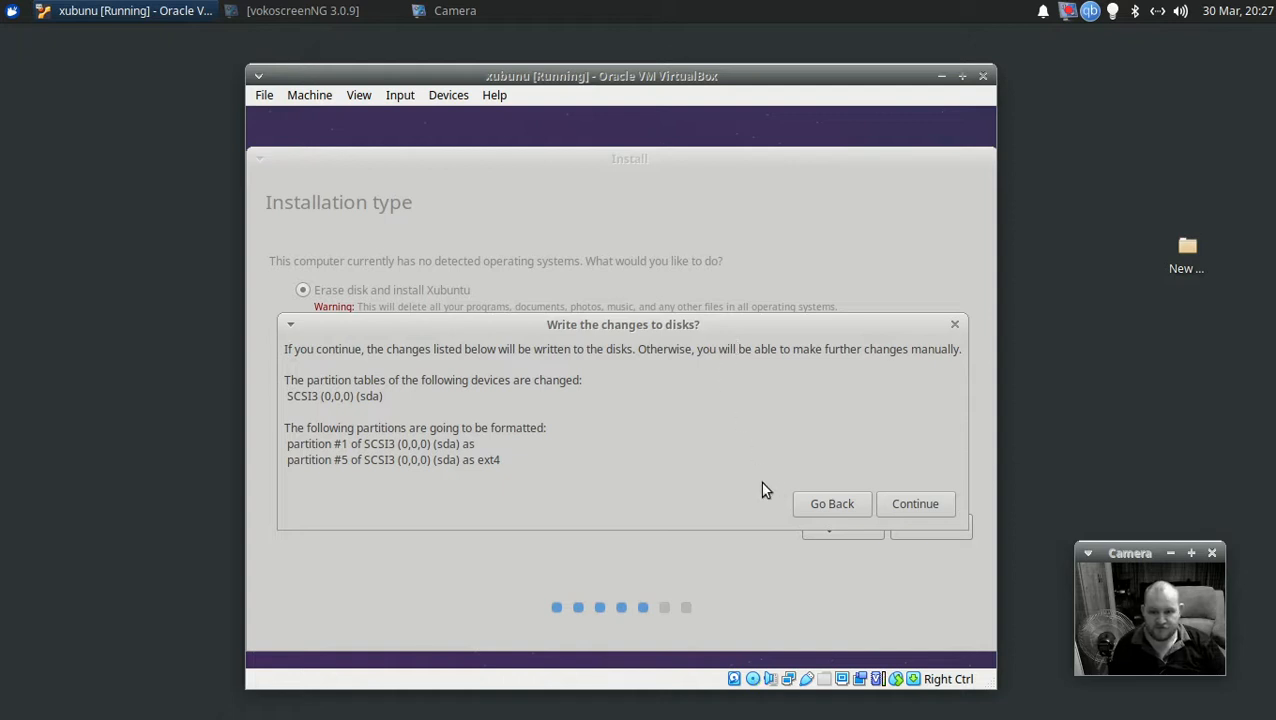
left_click_drag(300, 446, 464, 468)
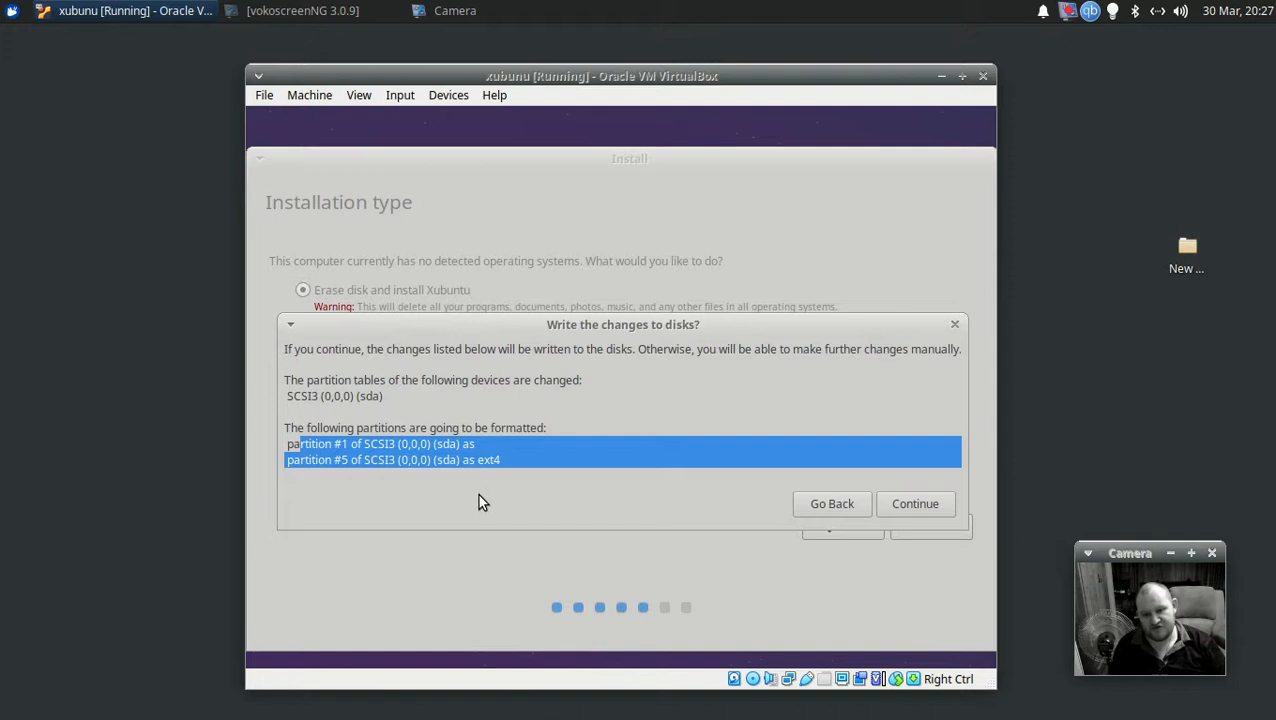
left_click(898, 504)
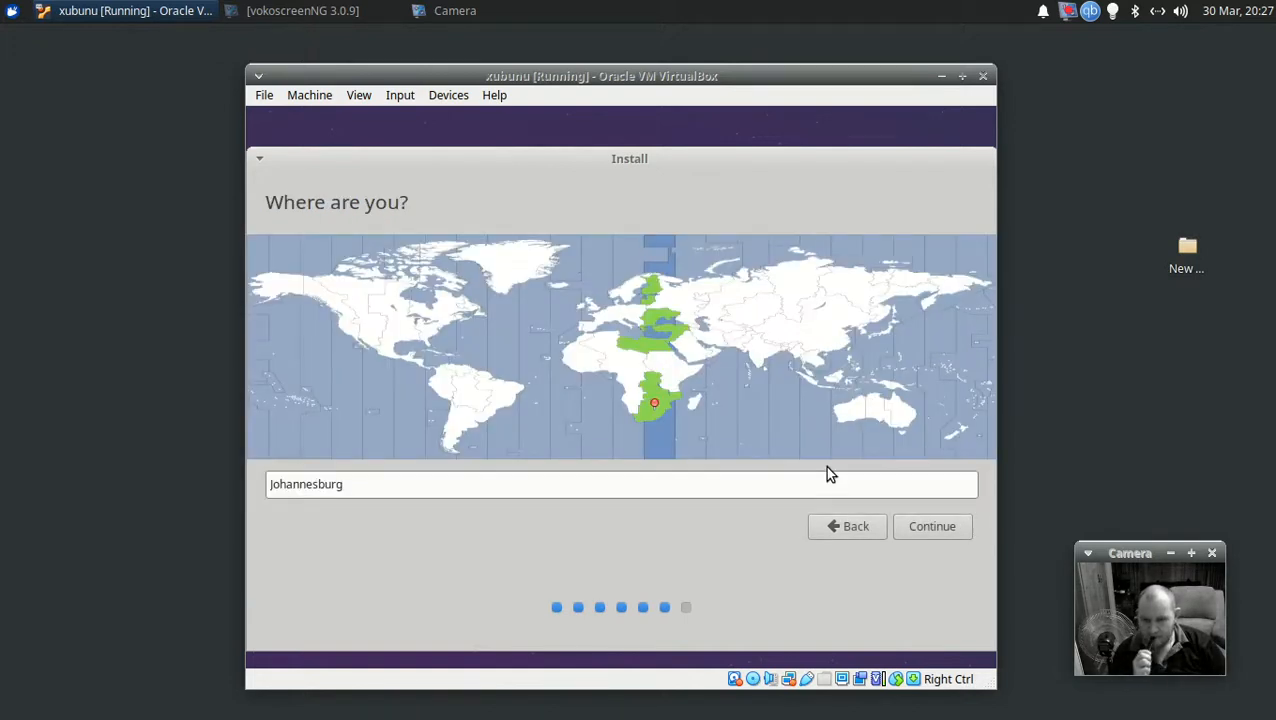
left_click(924, 528)
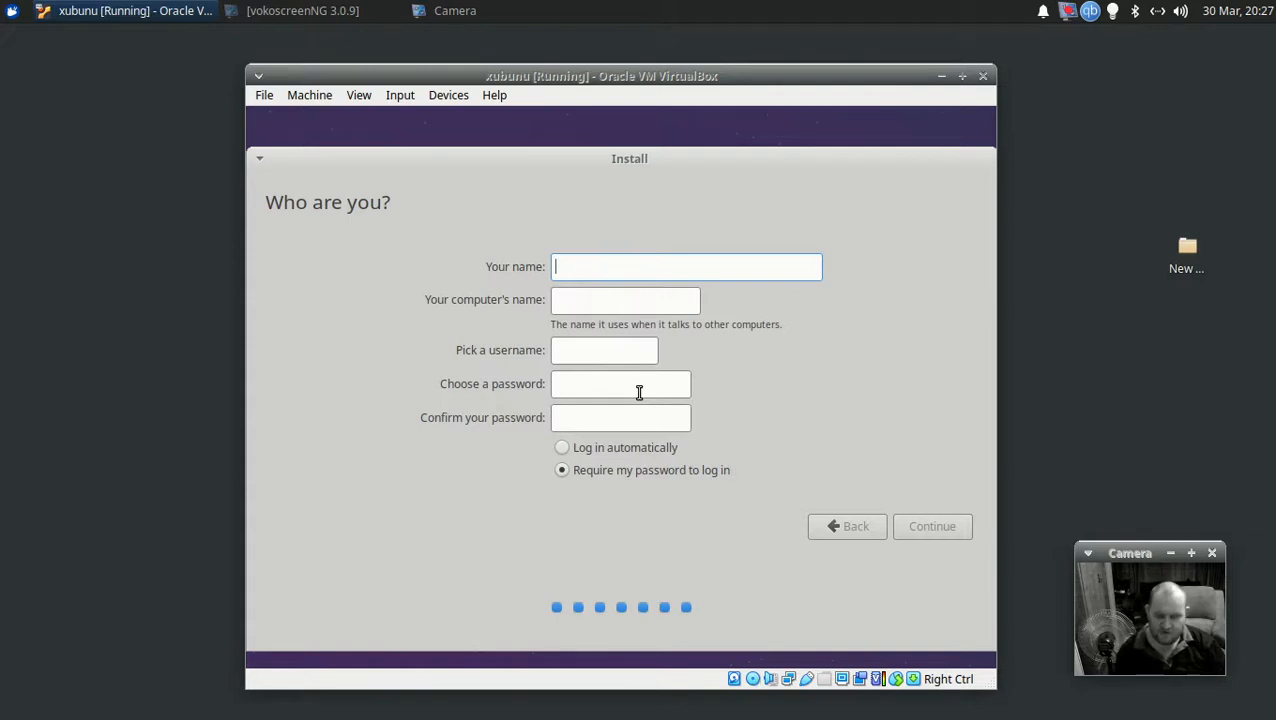
- Enter the user's name, type and confirm the account password, enable automatic login, and submit the user details
type("Whung")
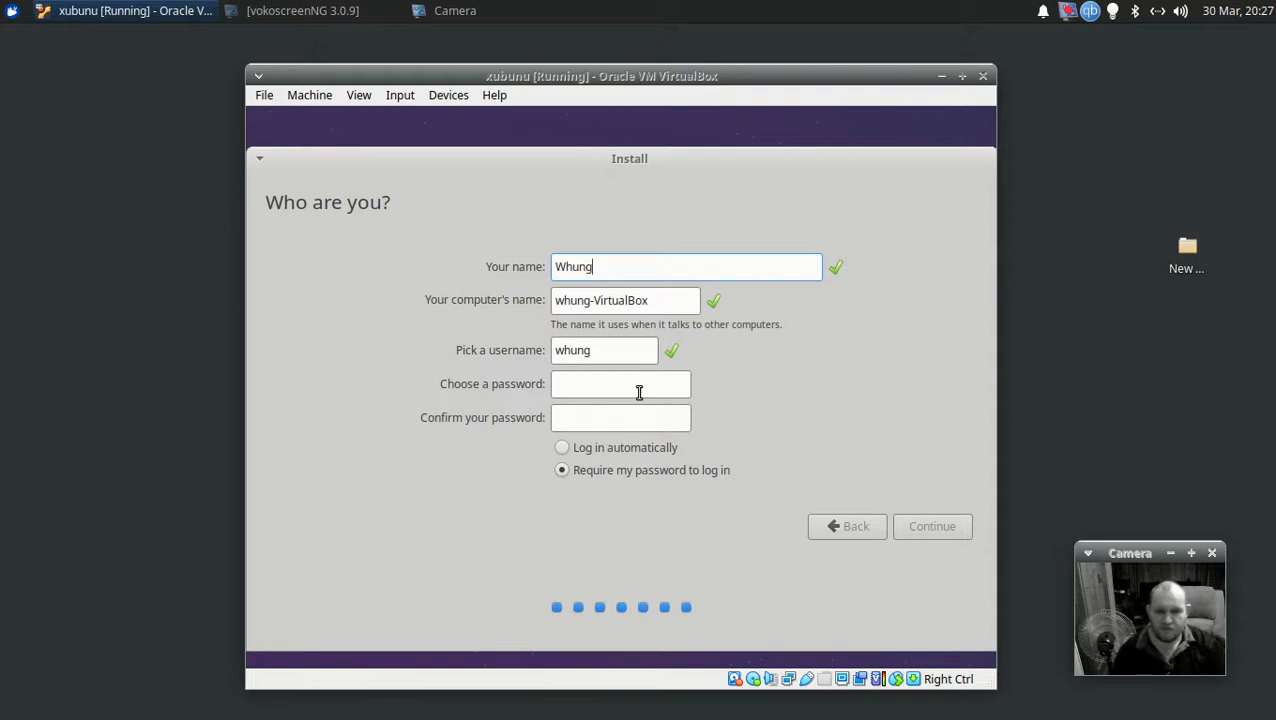
left_click(639, 392)
type("a")
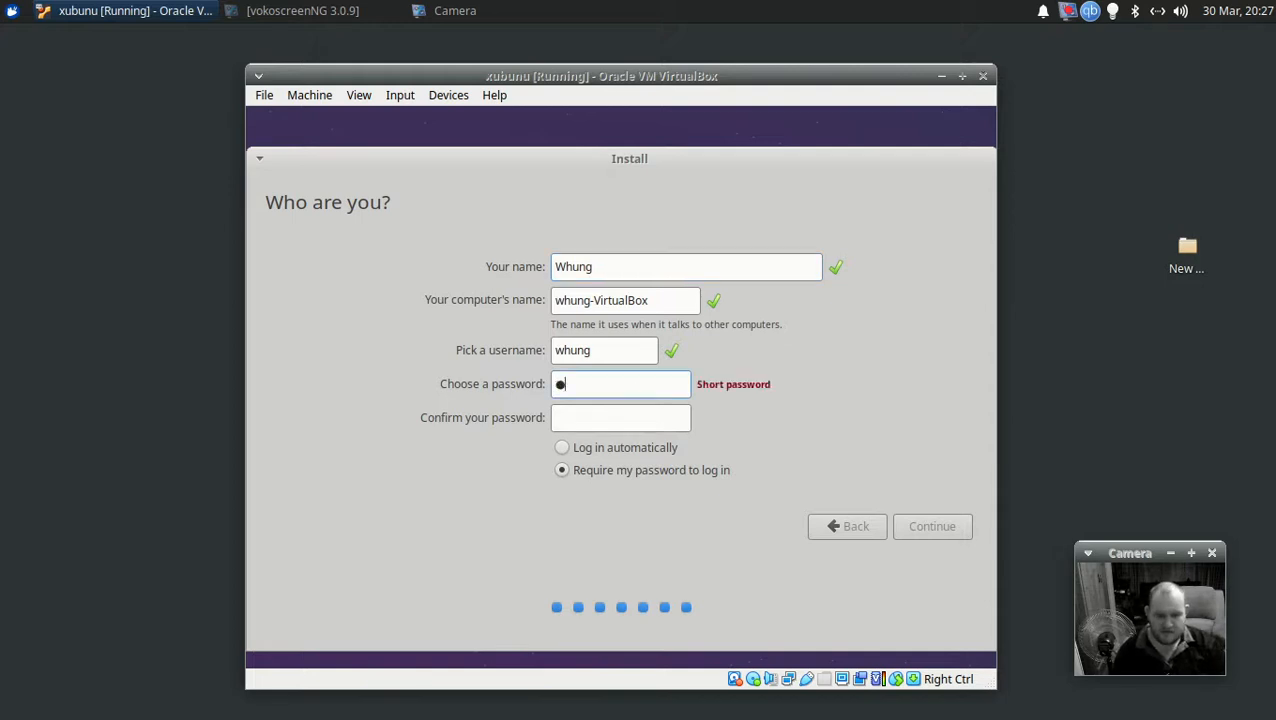
type("aaaaa")
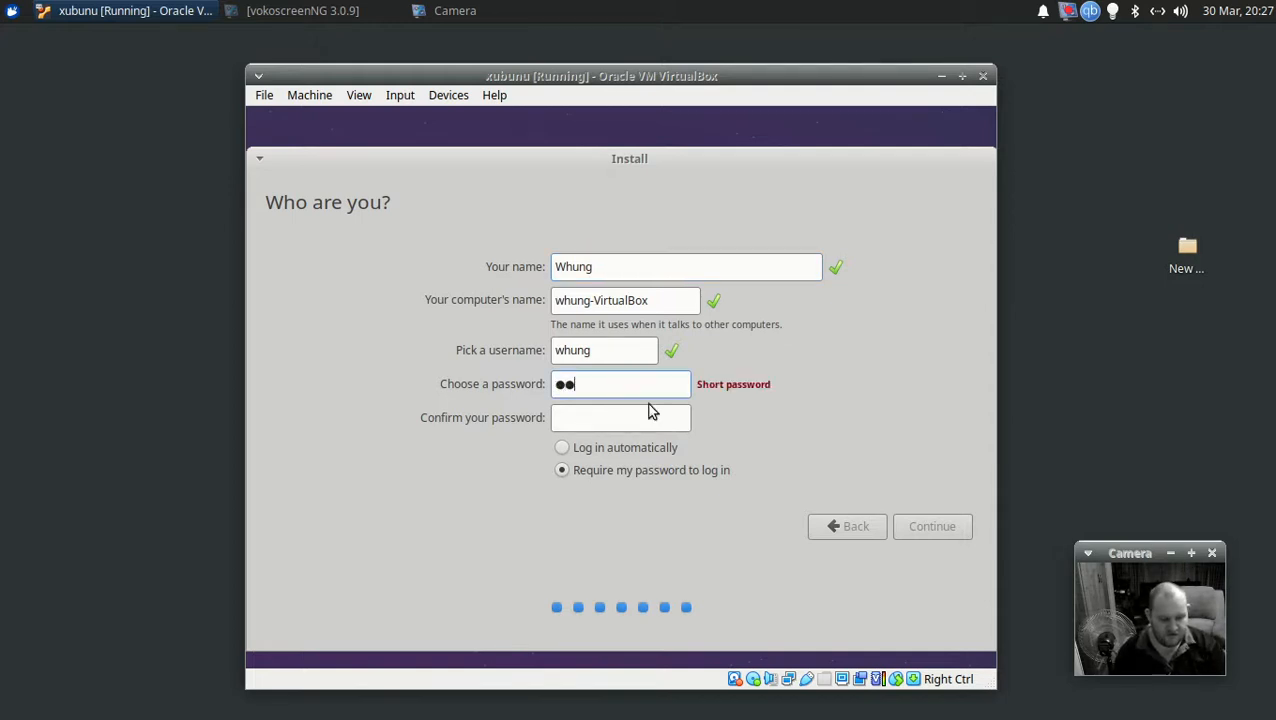
left_click(648, 410)
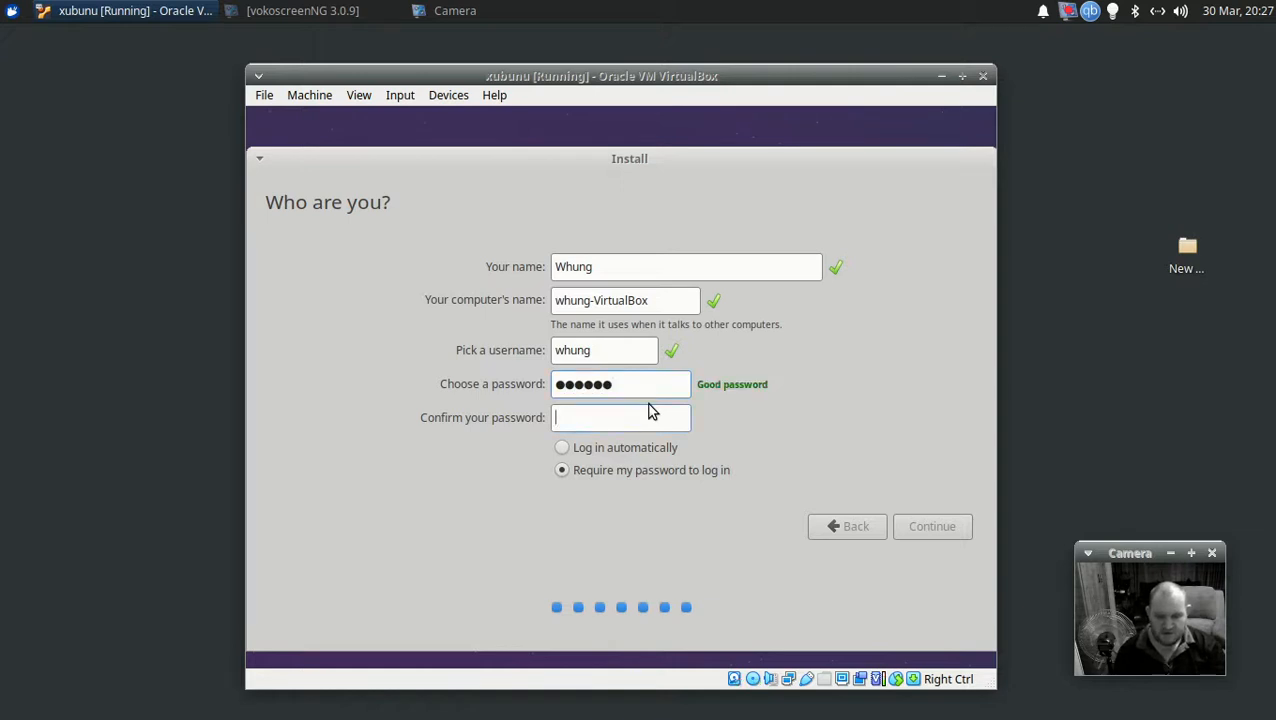
type("aaaaaa")
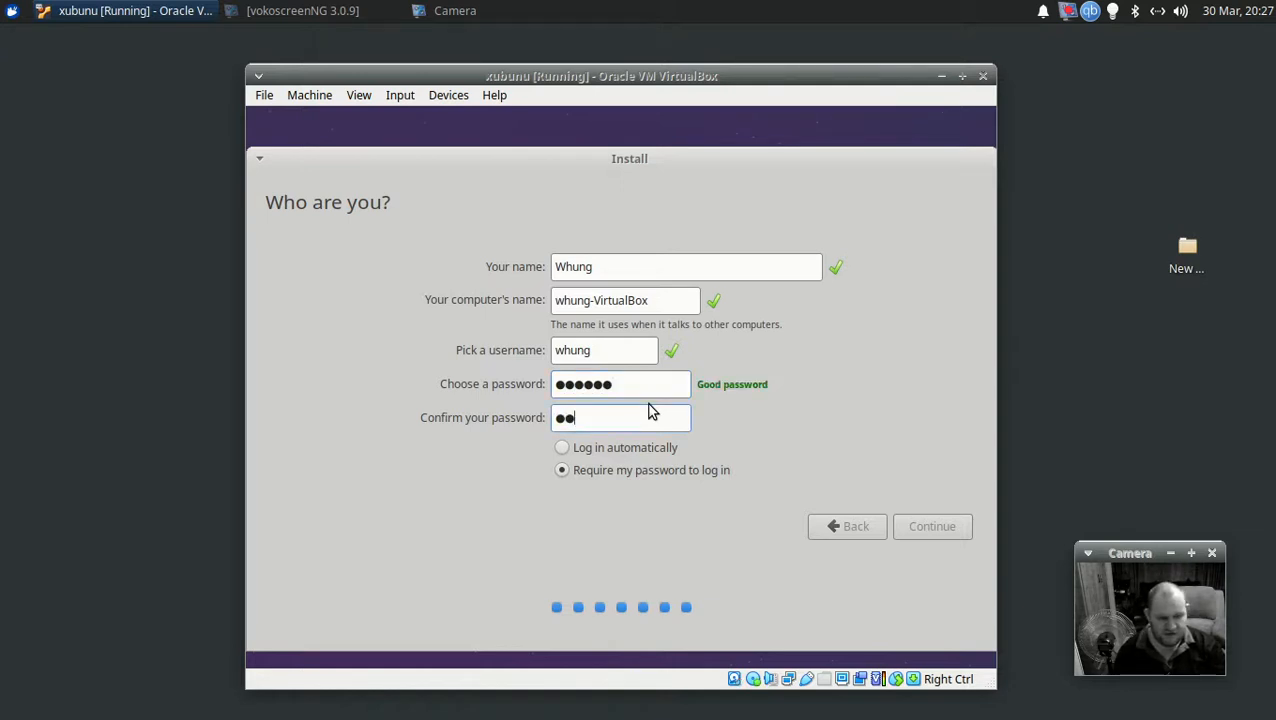
left_click(584, 452)
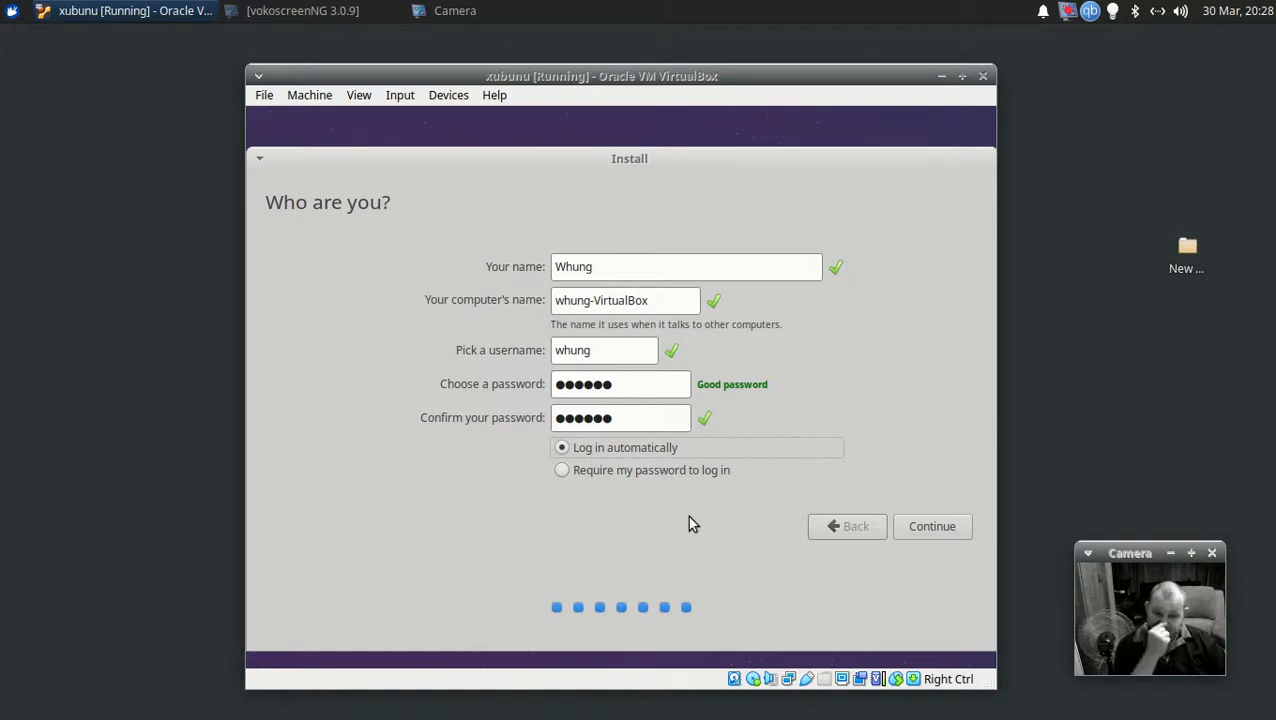
left_click(946, 533)
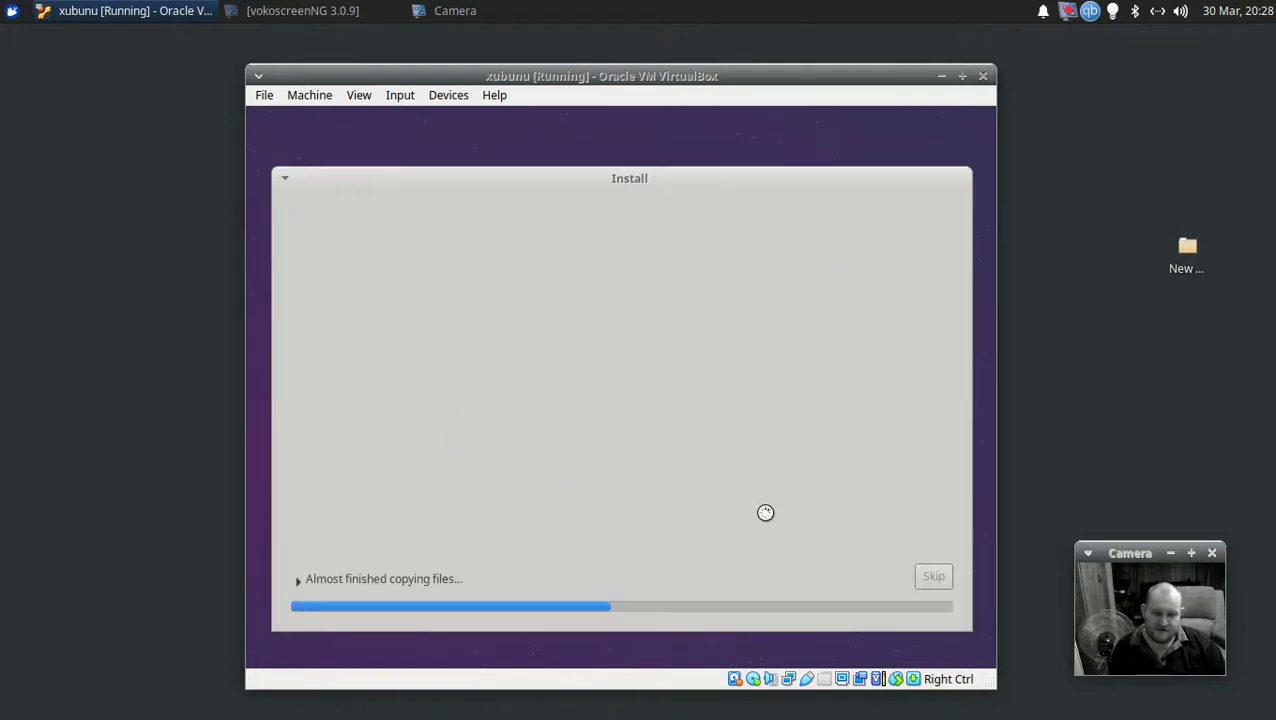
- Expand the installer's detailed log, and check the Ubuntu ISO download in qBittorrent before returning to the installation
left_click(299, 581)
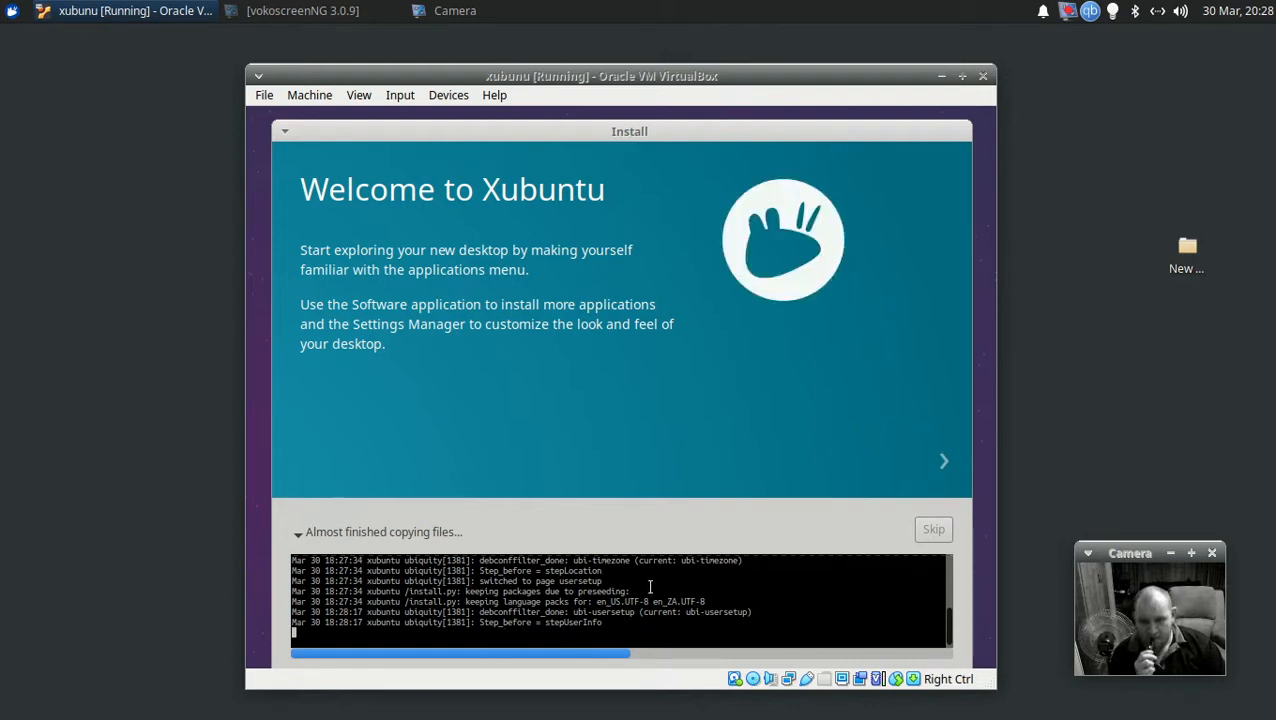
right_click(1092, 15)
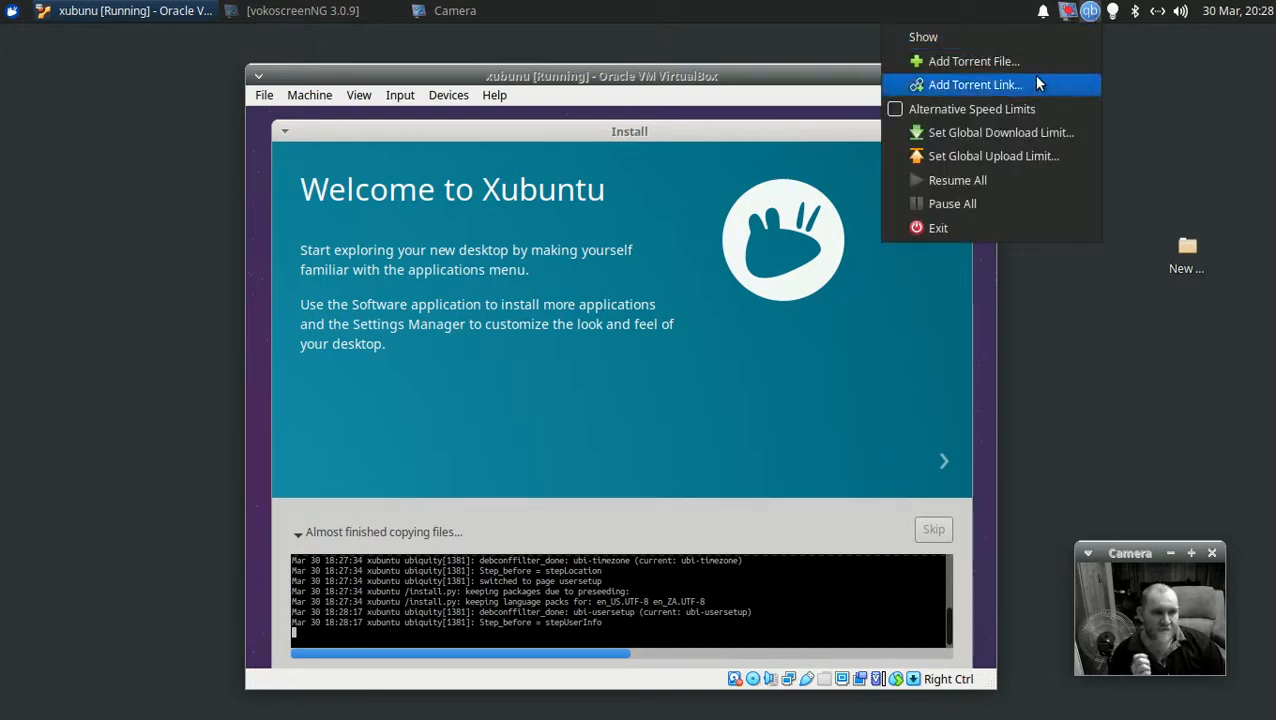
left_click(972, 40)
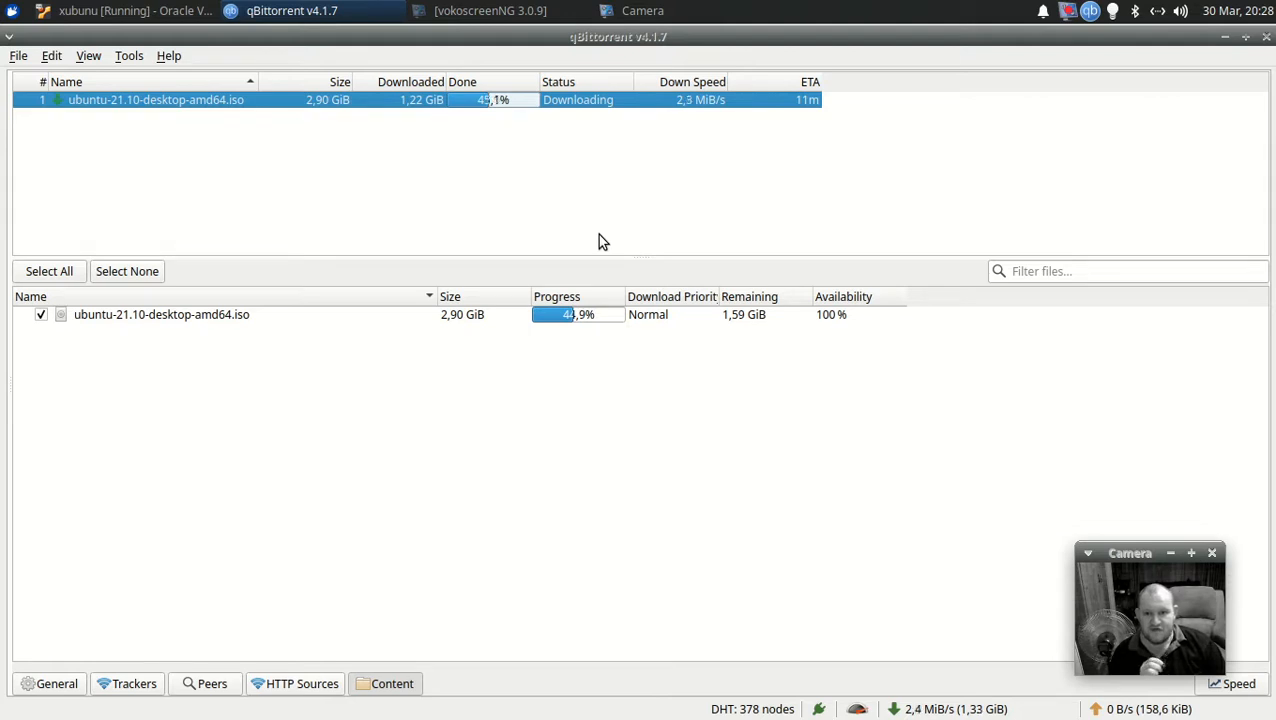
left_click(1266, 37)
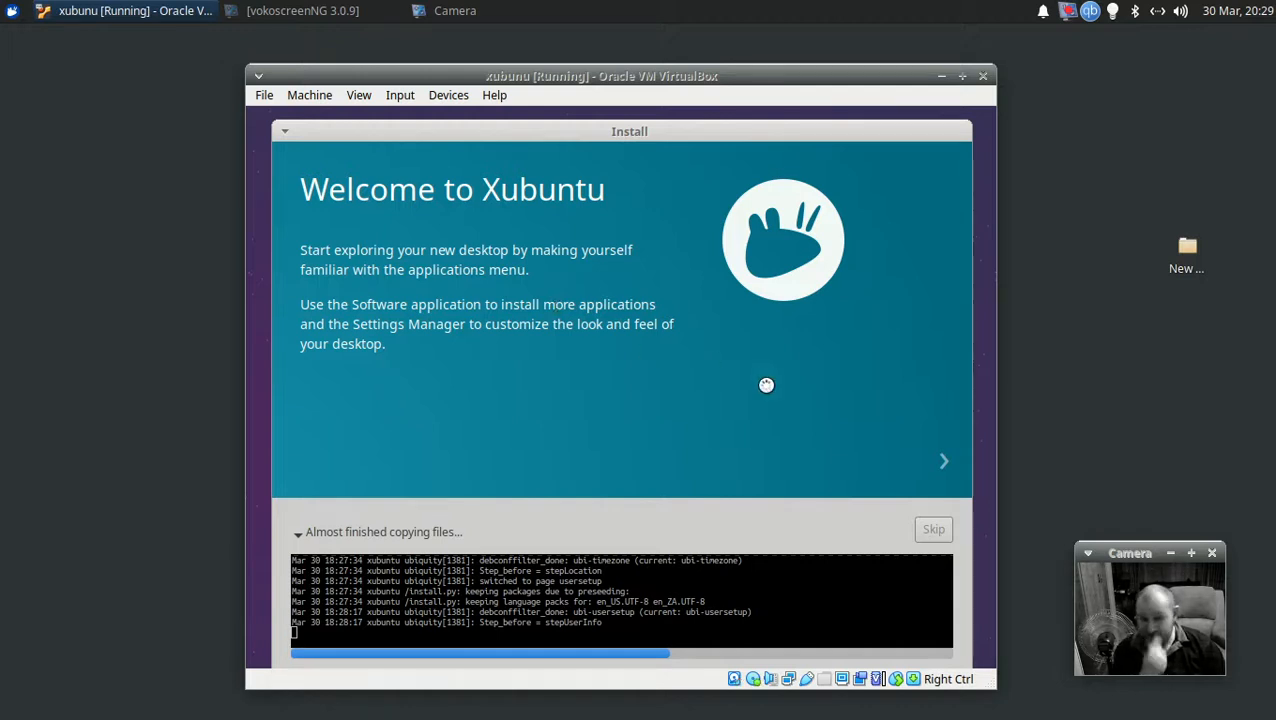
- Browse the installer's slideshow past Help & Support to the Join the community slide
left_click(940, 458)
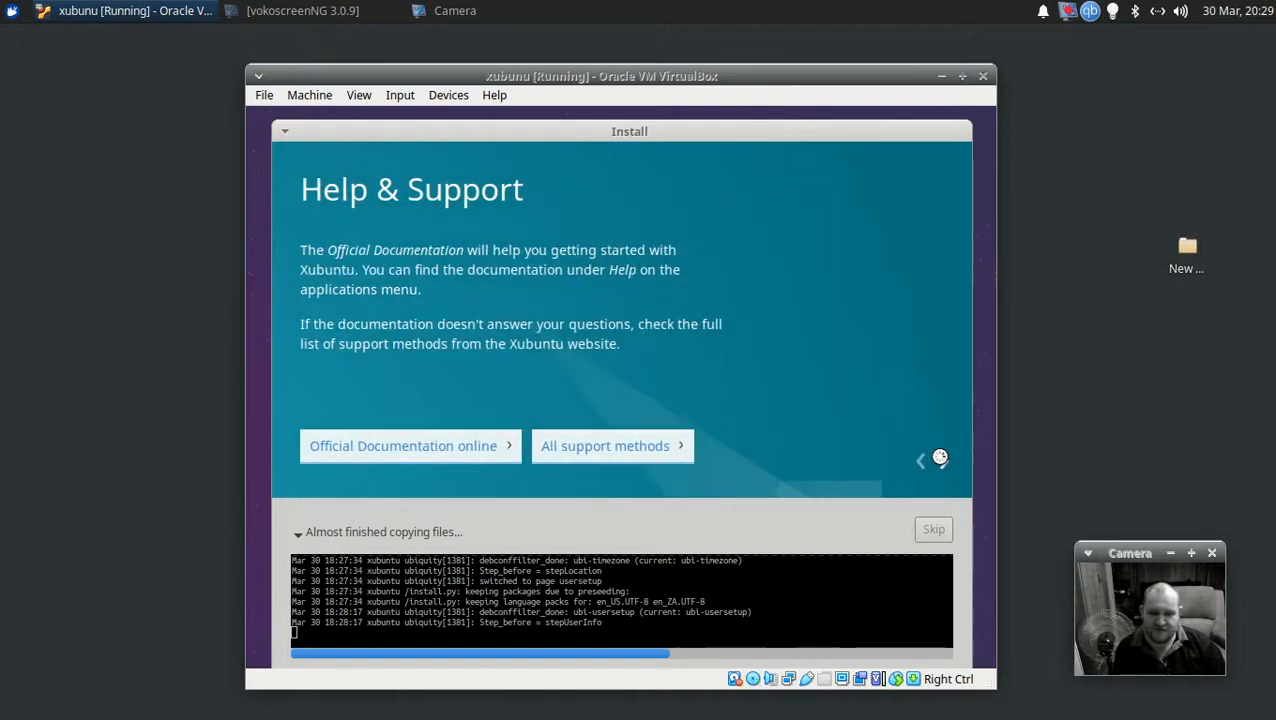
left_click(940, 458)
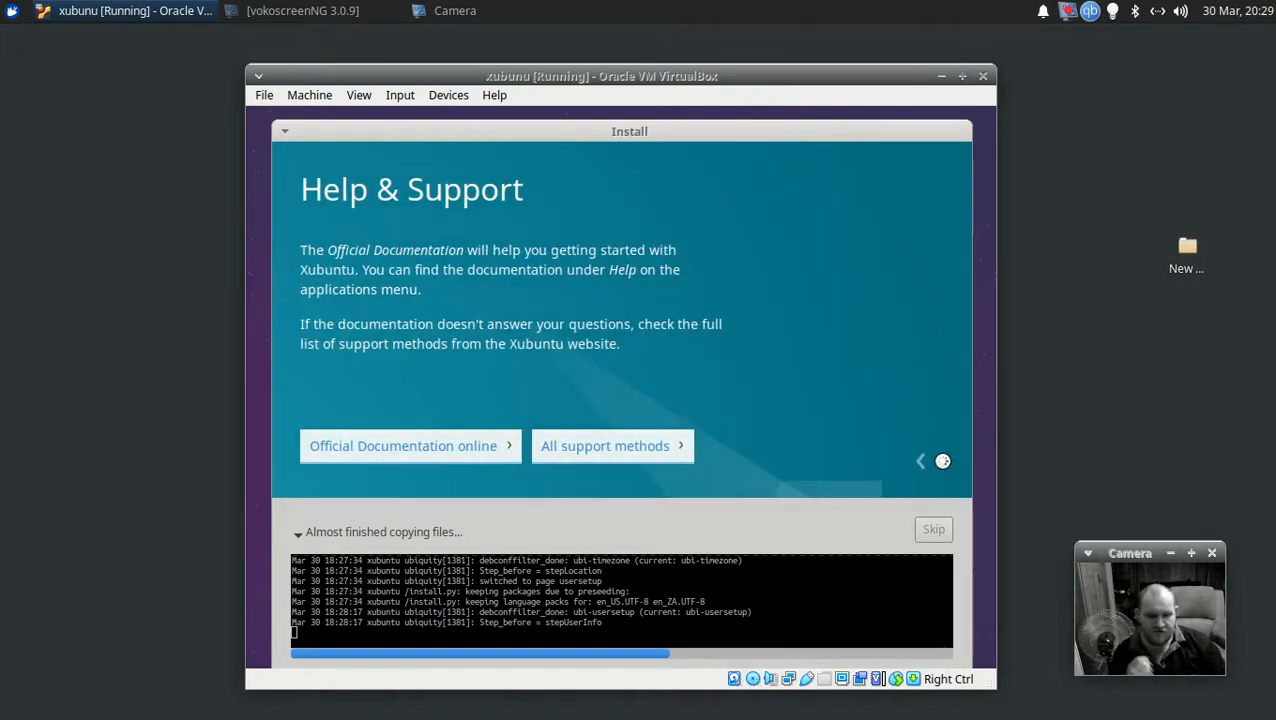
left_click(942, 461)
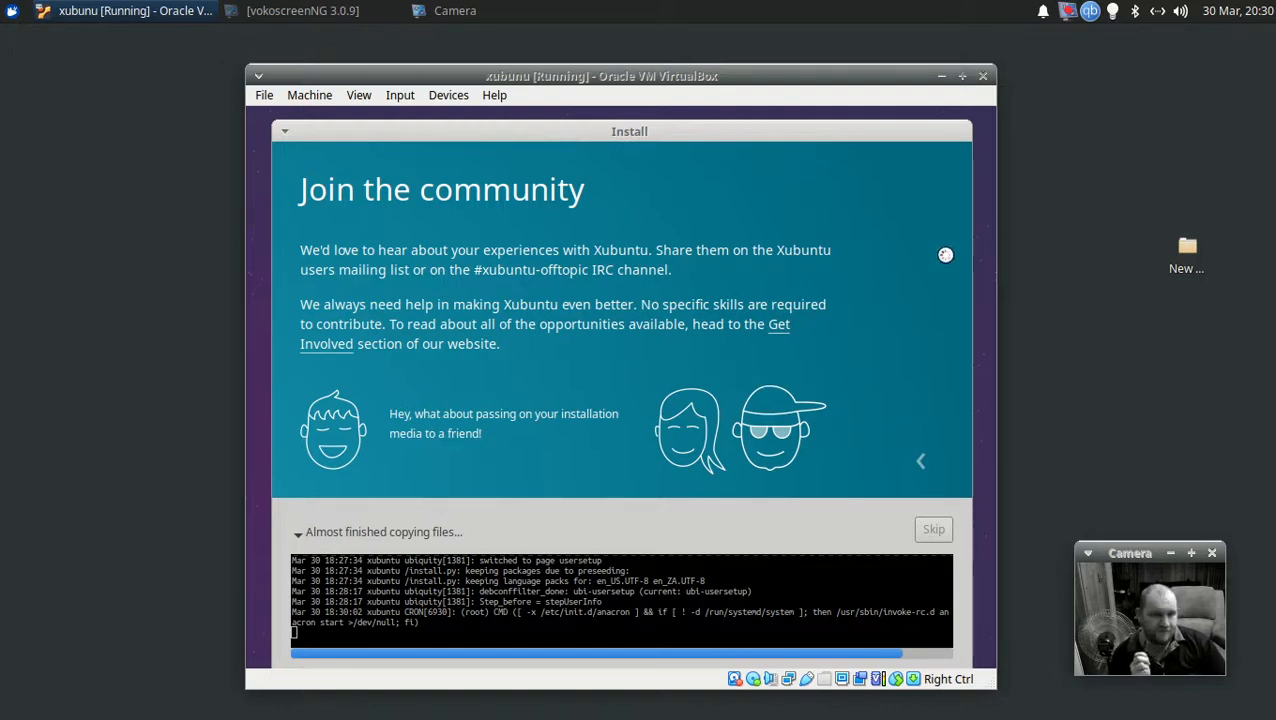
right_click(1069, 15)
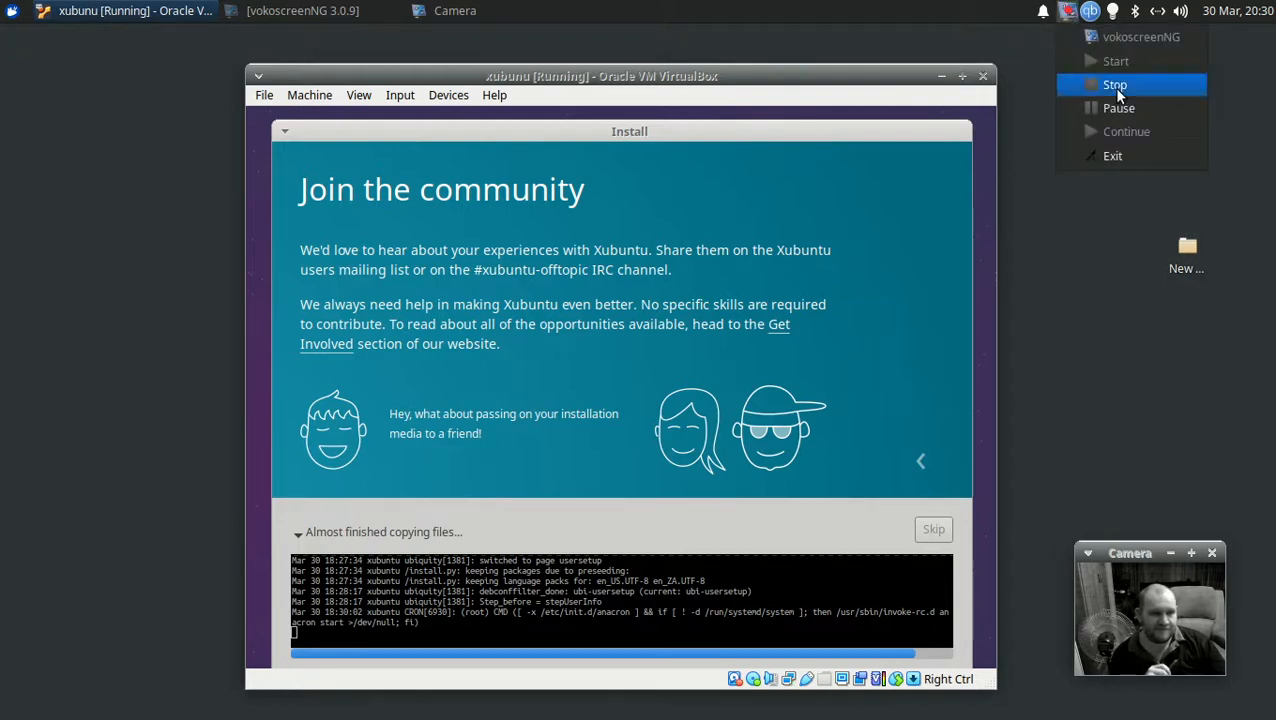
left_click(1115, 87)
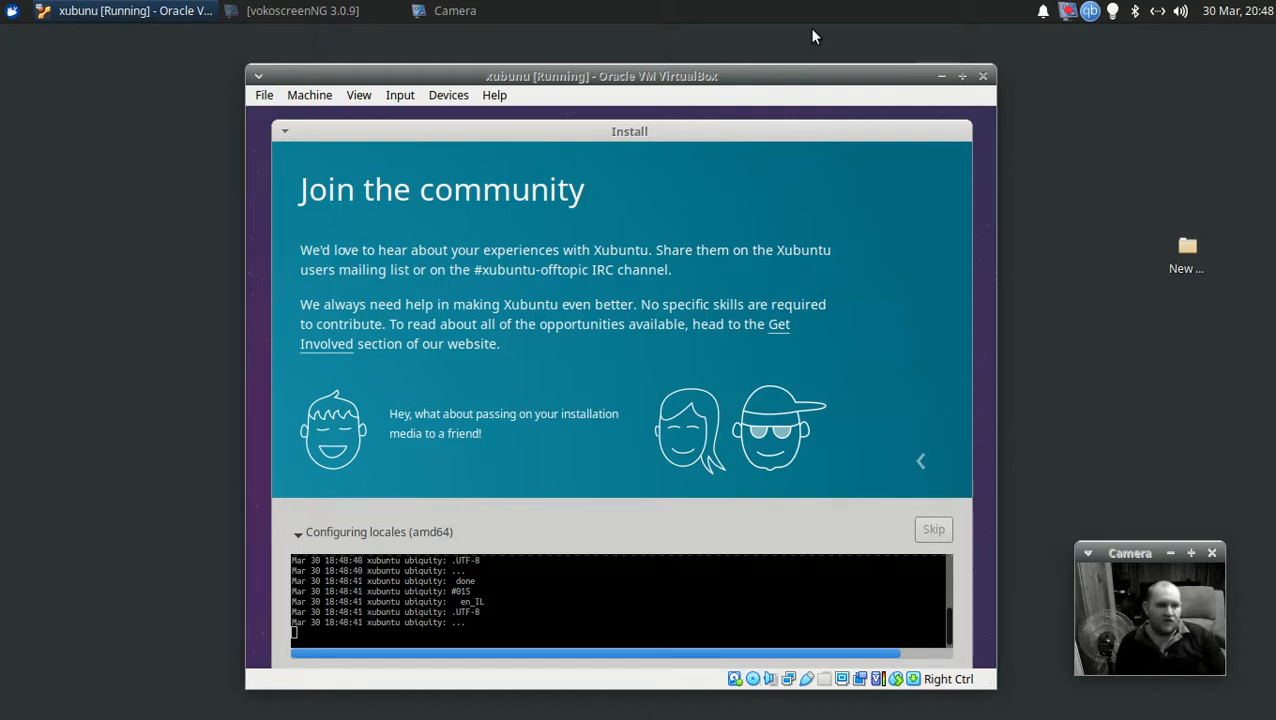
- Switch to qBittorrent to check whether ubuntu-21.10-desktop-amd64.iso has finished downloading
right_click(1090, 12)
left_click(1012, 42)
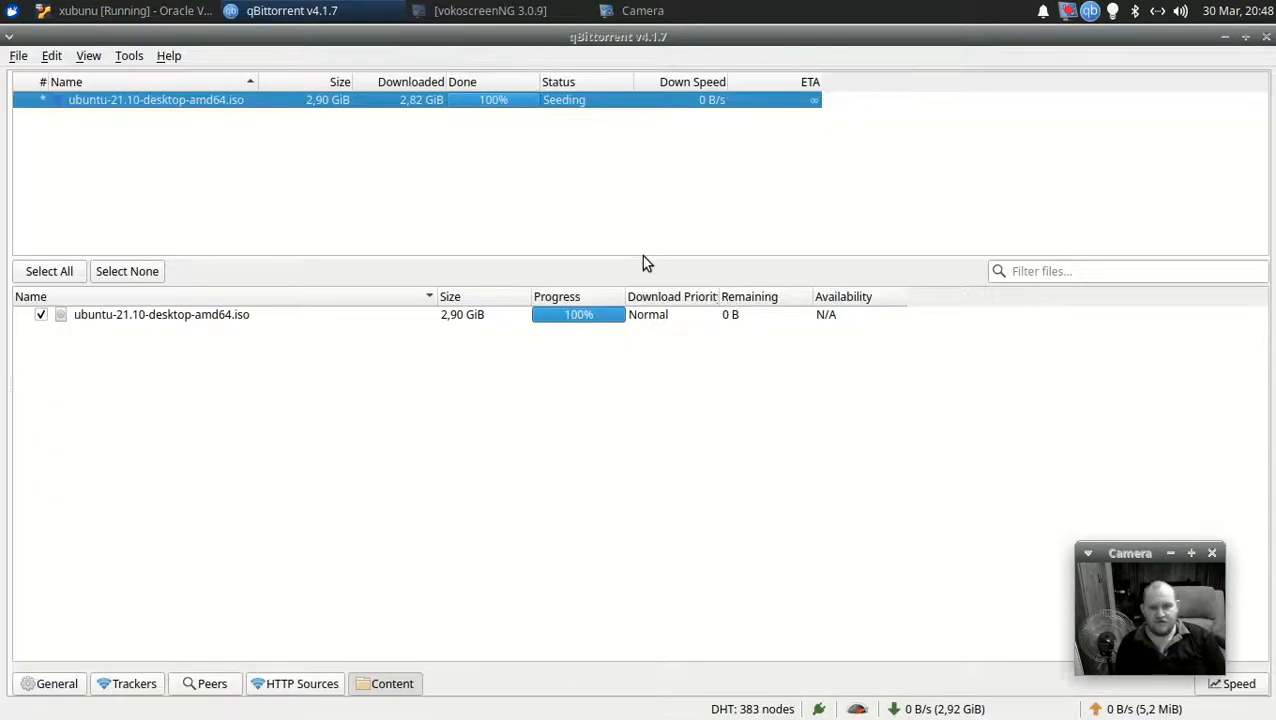
- Delete the ubuntu-21.10-desktop-amd64.iso torrent from the transfer list and close the qBittorrent window
right_click(105, 103)
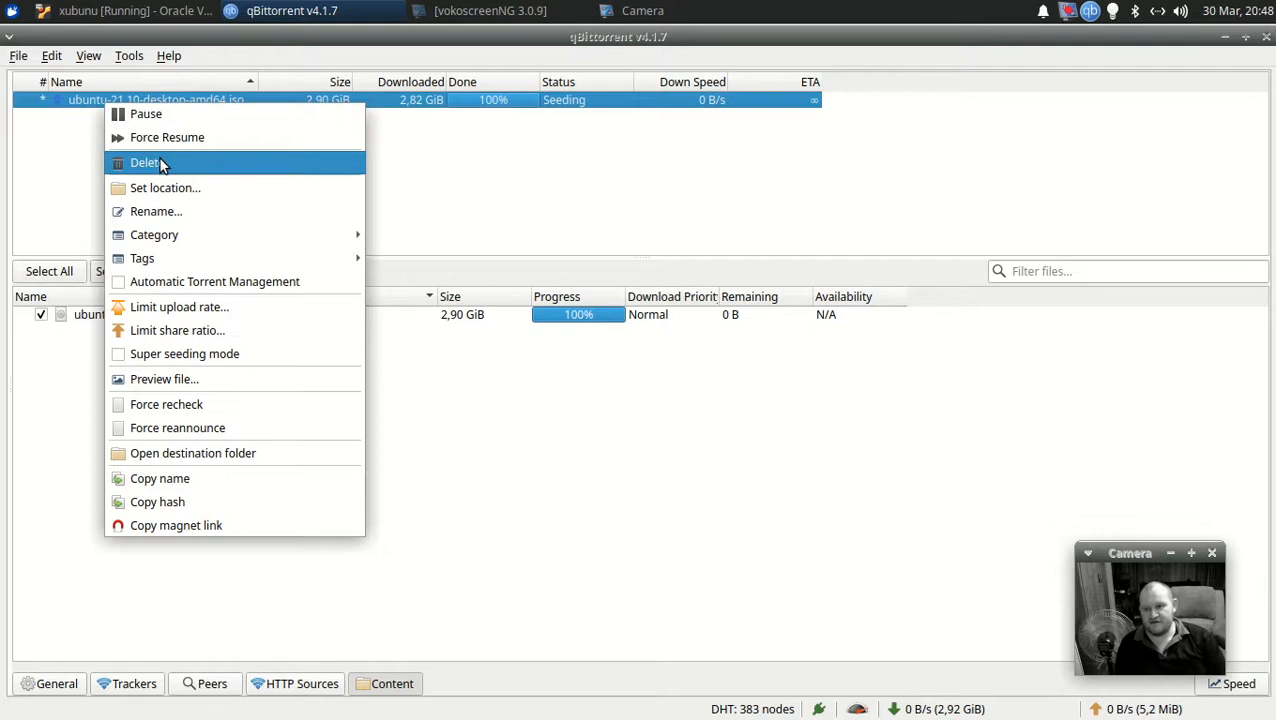
left_click(159, 162)
left_click(806, 392)
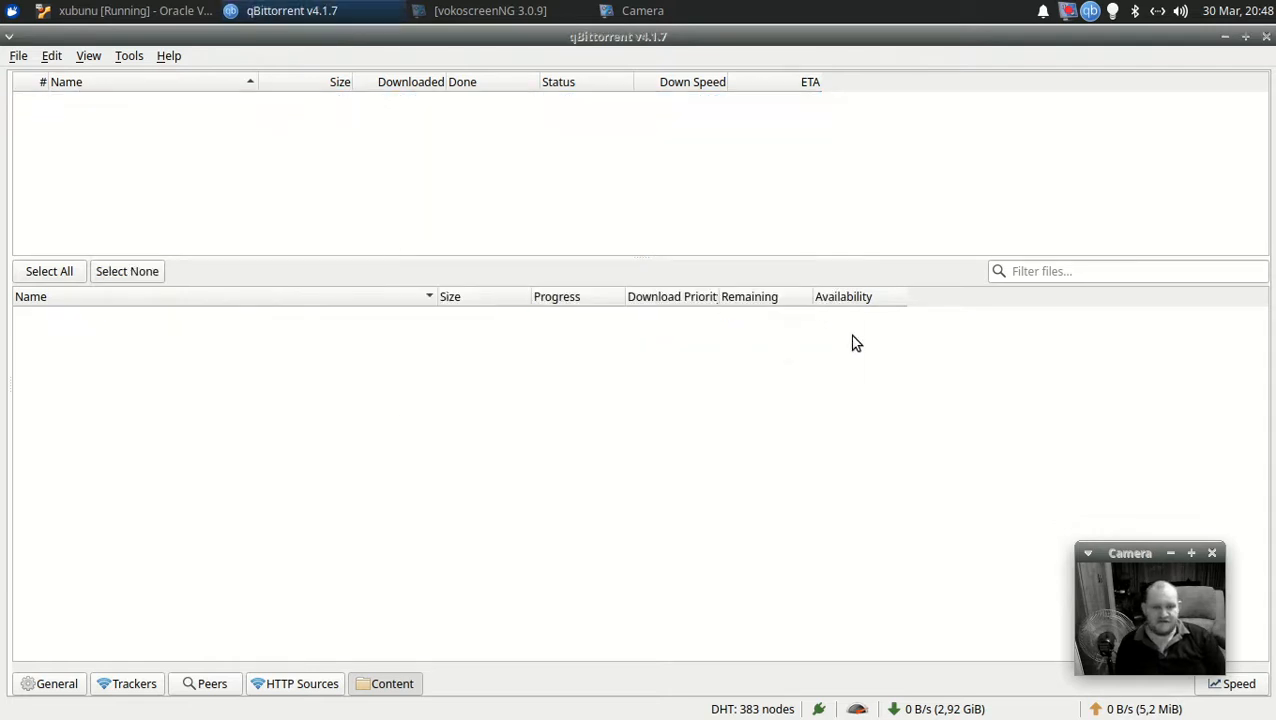
left_click(1264, 37)
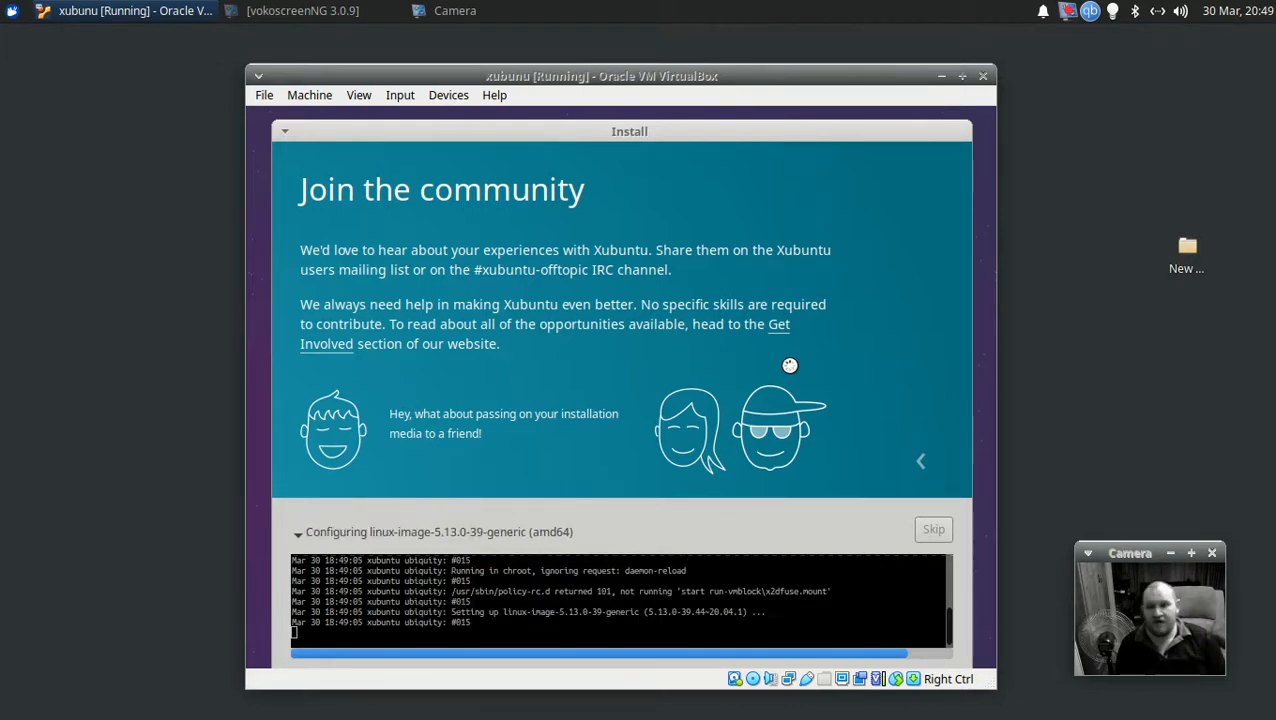
- Switch to the Firefox web browser and go to the debian.org website
left_click(11, 10)
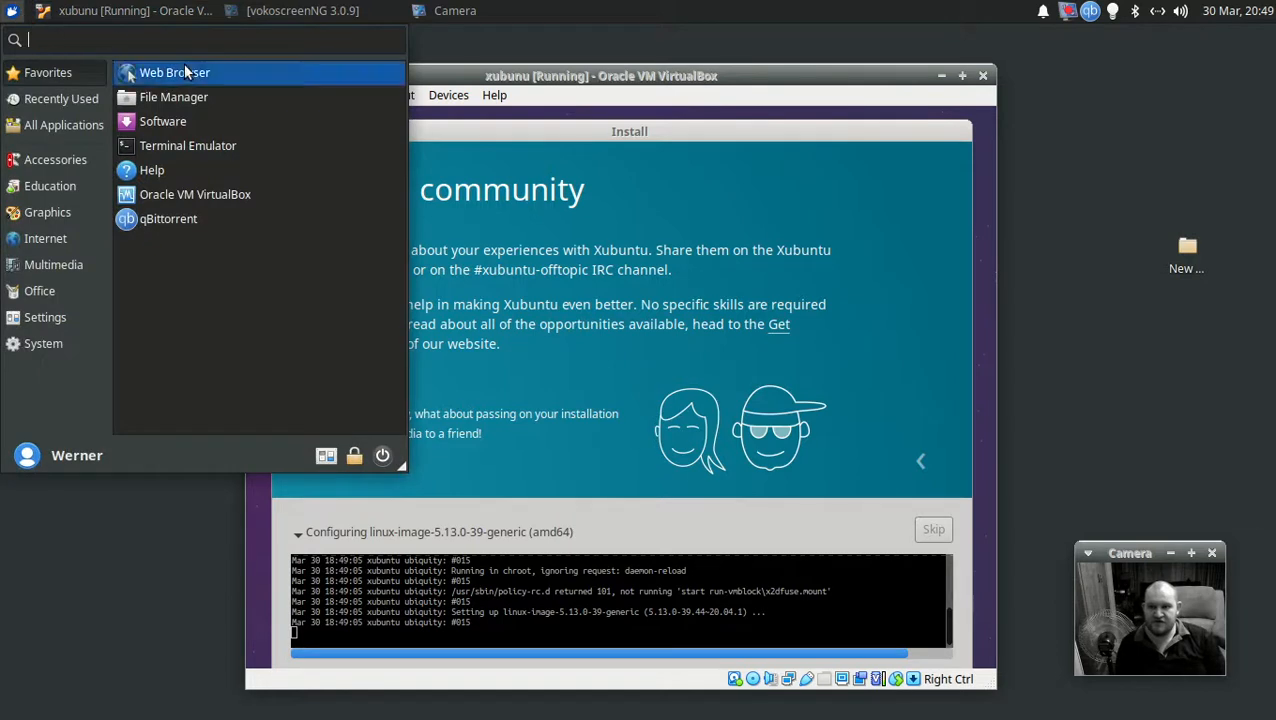
left_click(185, 72)
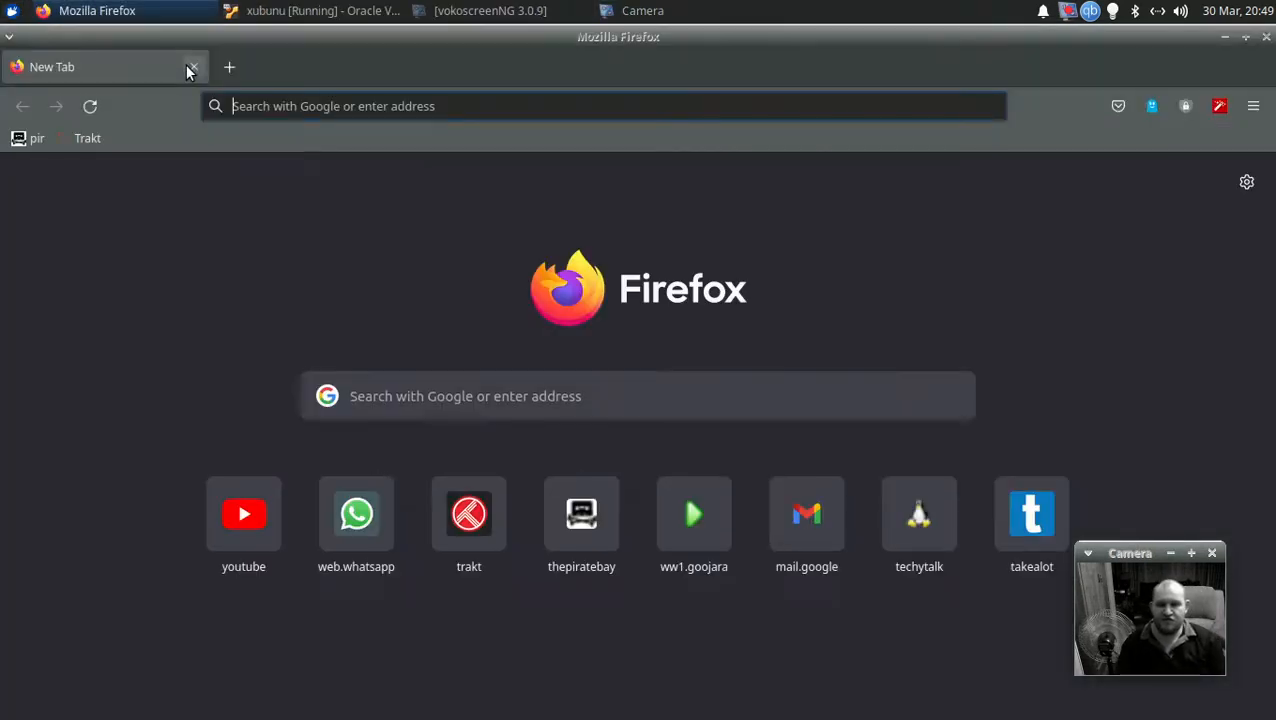
type("deb")
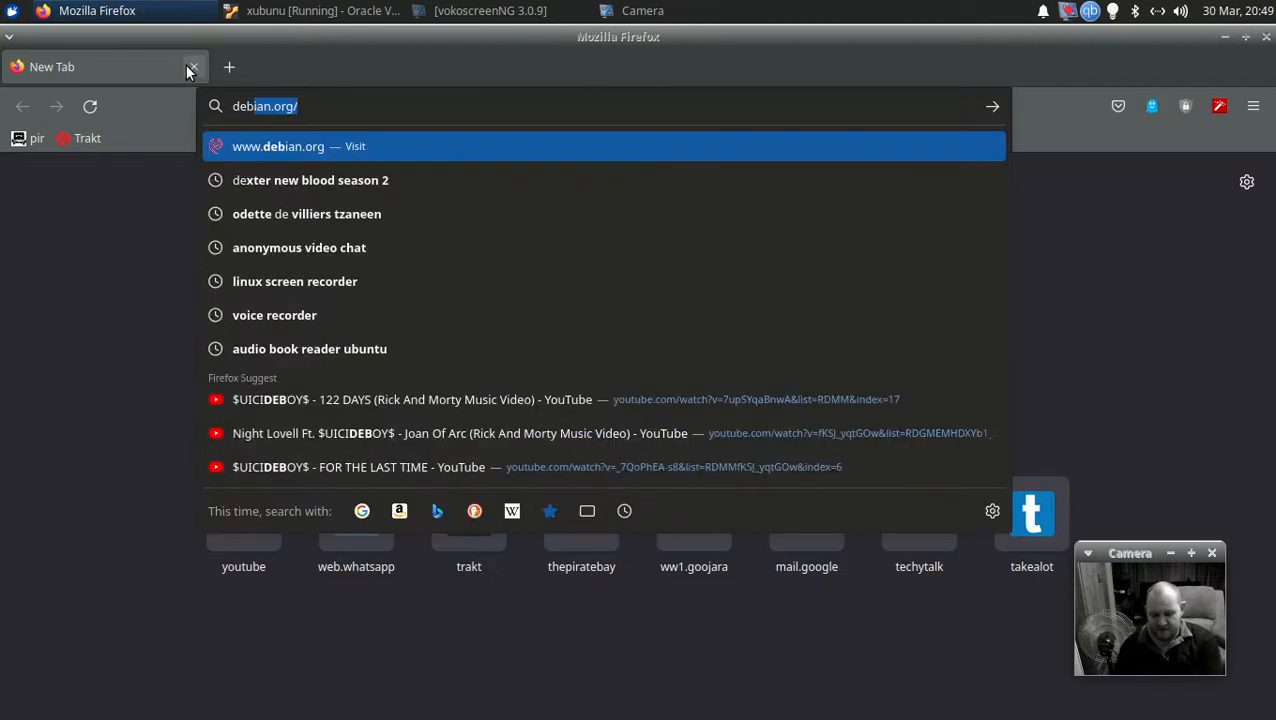
type("ia")
key("Return")
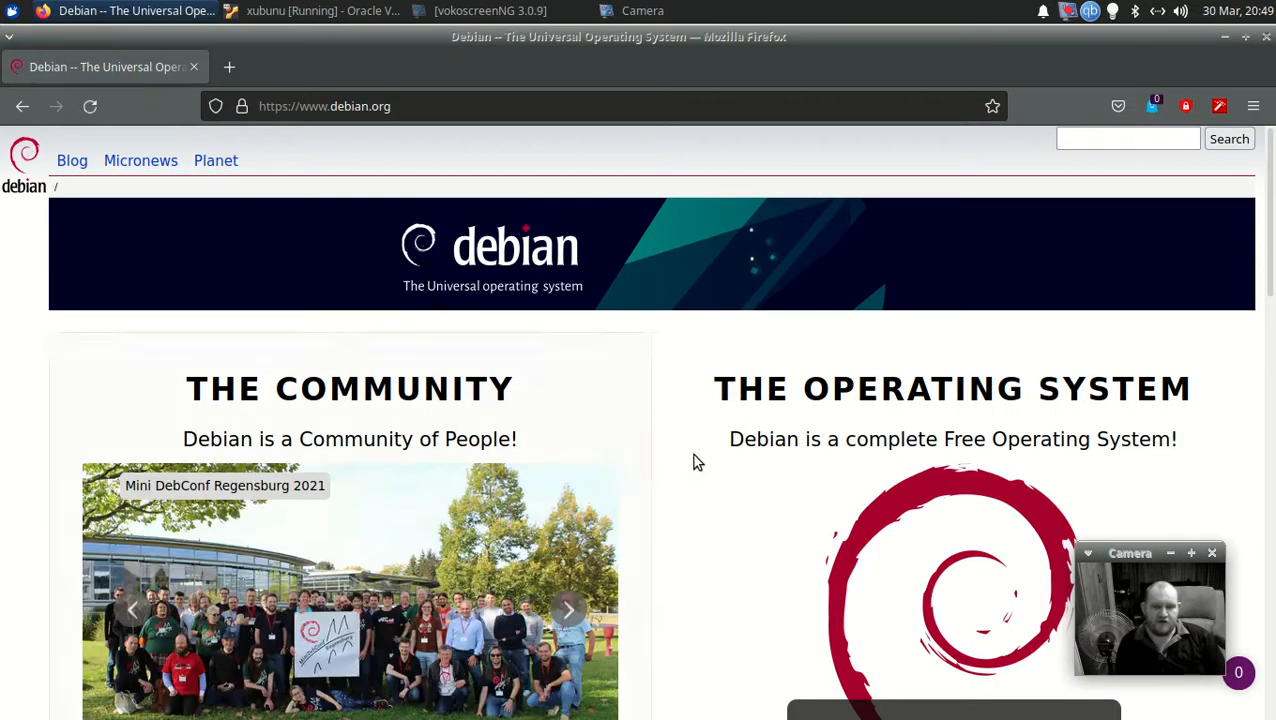
- Look through the Debian home page, including its download and community sections, and return to its beginning
scroll(729, 504, "down", 3)
scroll(729, 504, "up", 1)
scroll(731, 502, "down", 3)
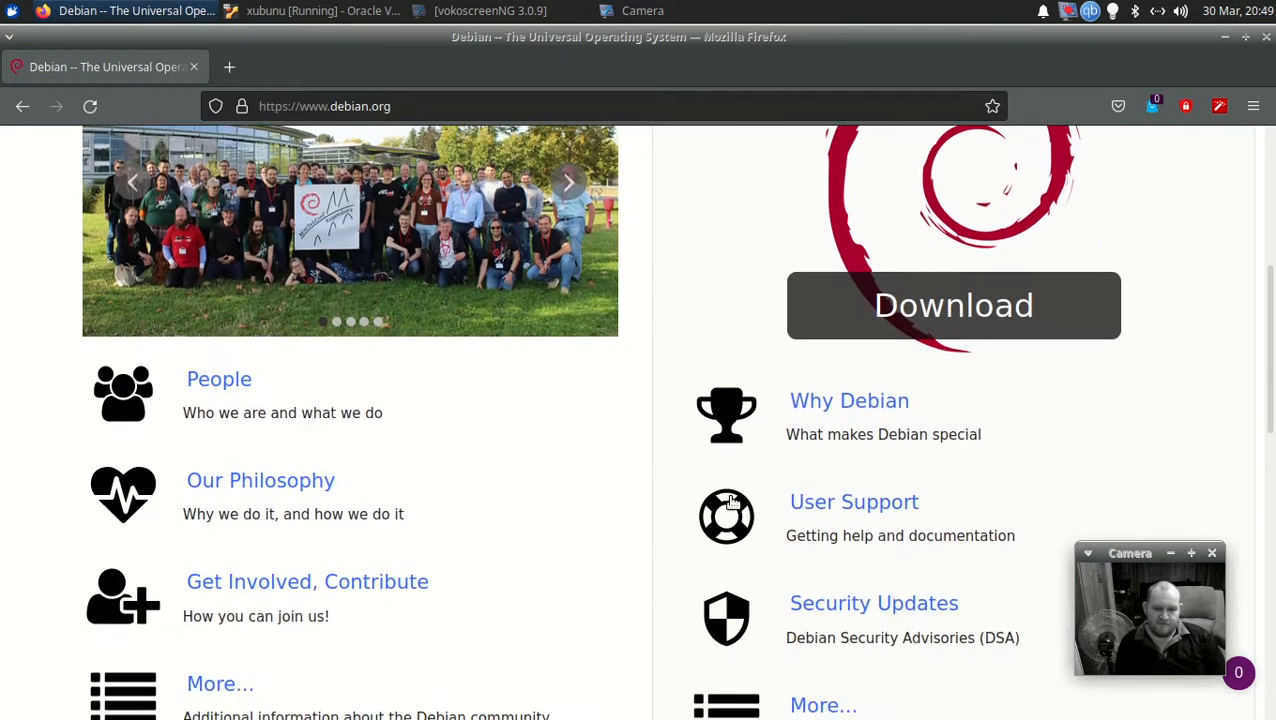
scroll(664, 555, "down", 3)
scroll(663, 555, "down", 6)
scroll(663, 556, "up", 4)
scroll(666, 557, "up", 8)
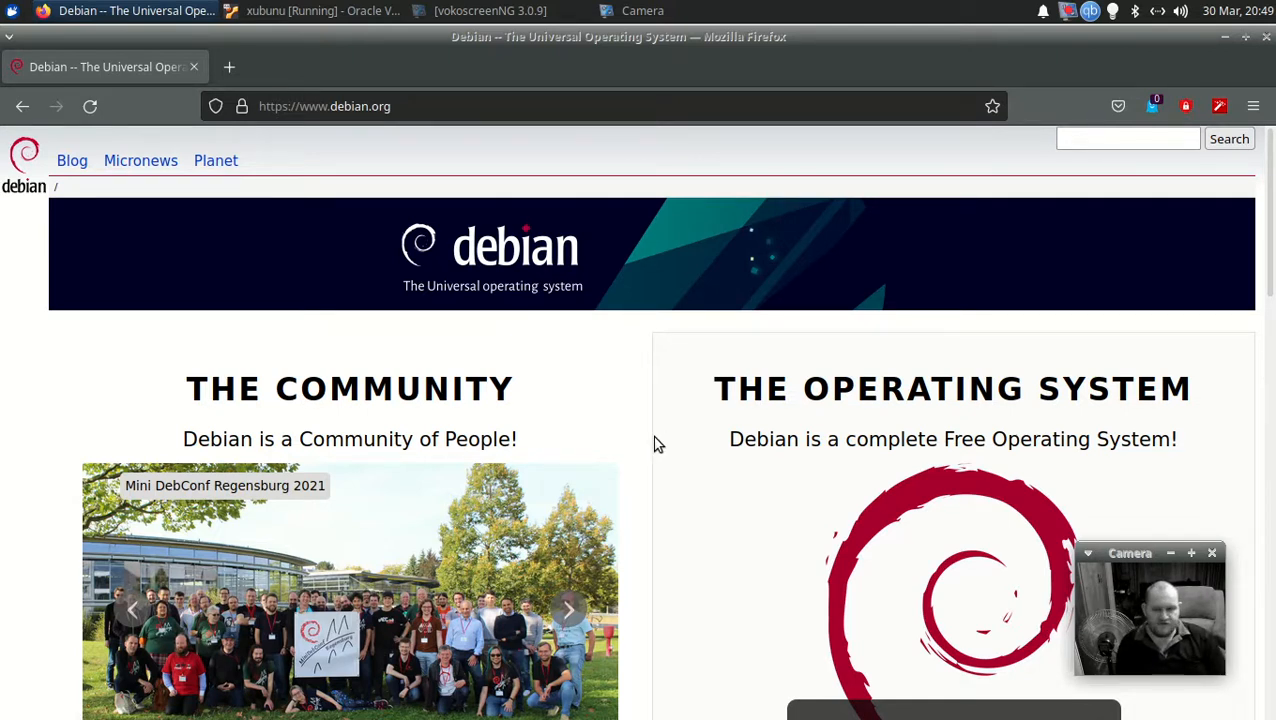
- Search Google for "apt" in a new browser tab, and close both open tabs
left_click(227, 70)
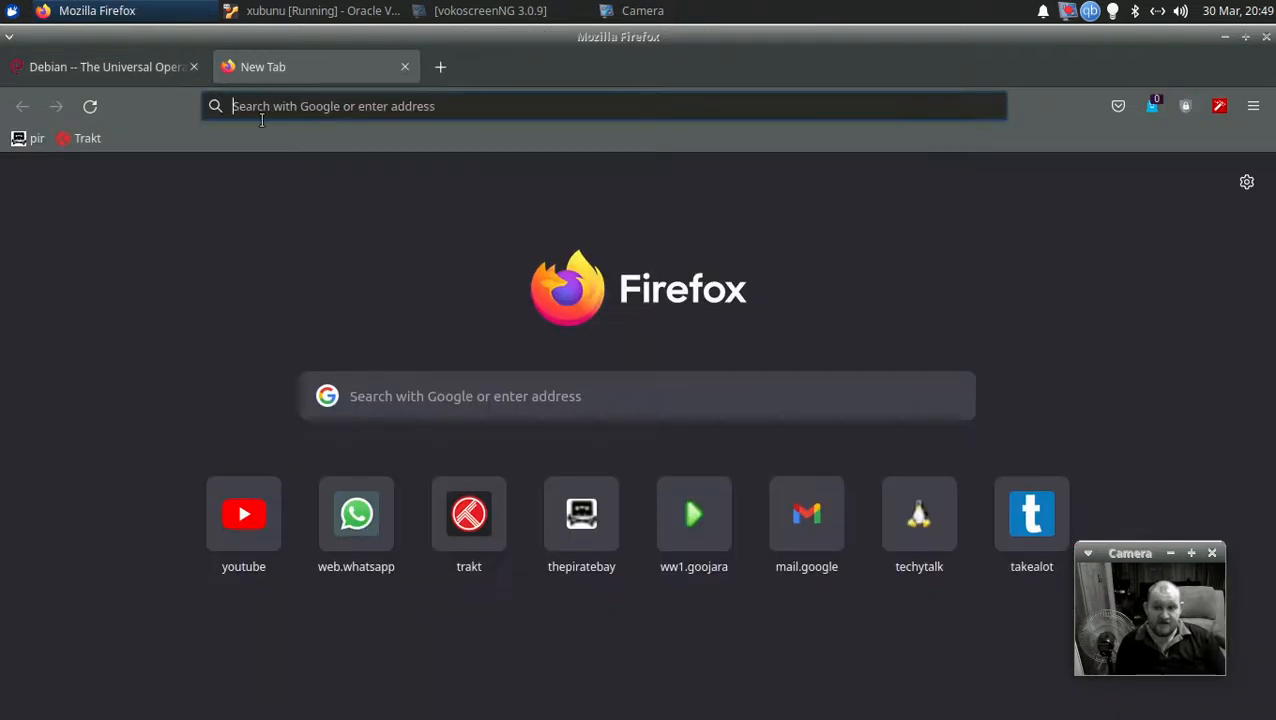
left_click(289, 108)
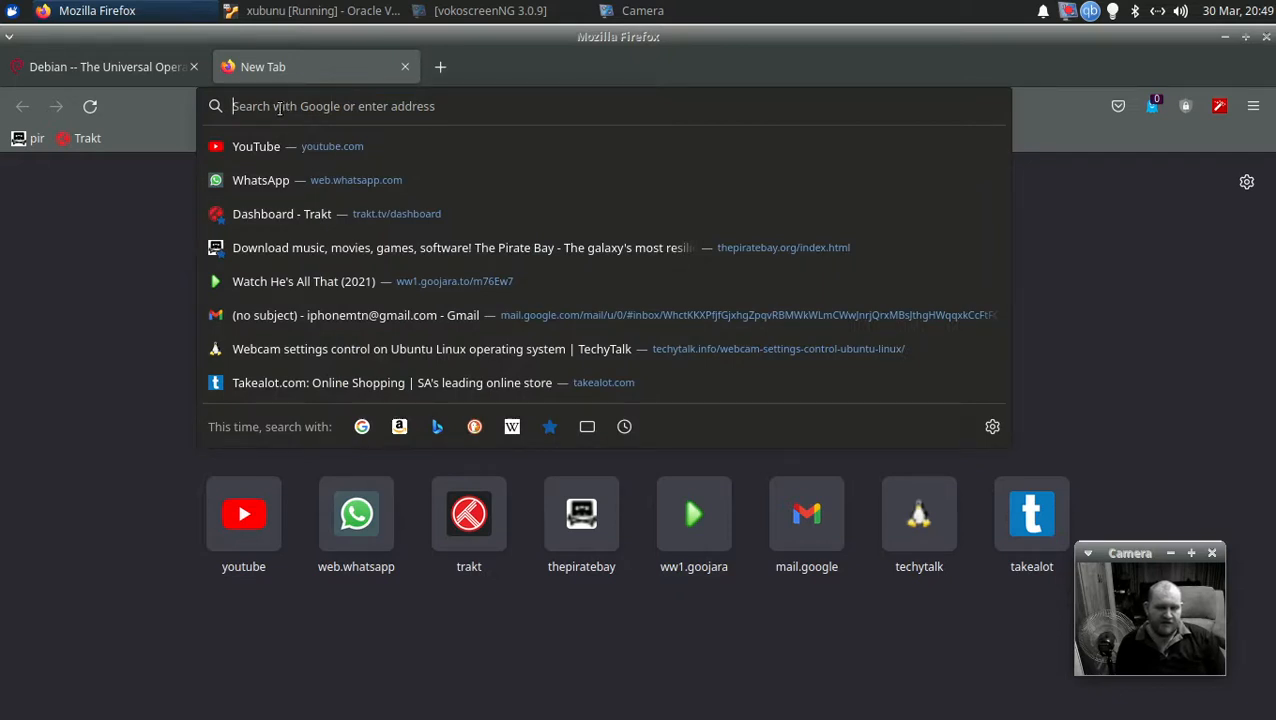
left_click(150, 243)
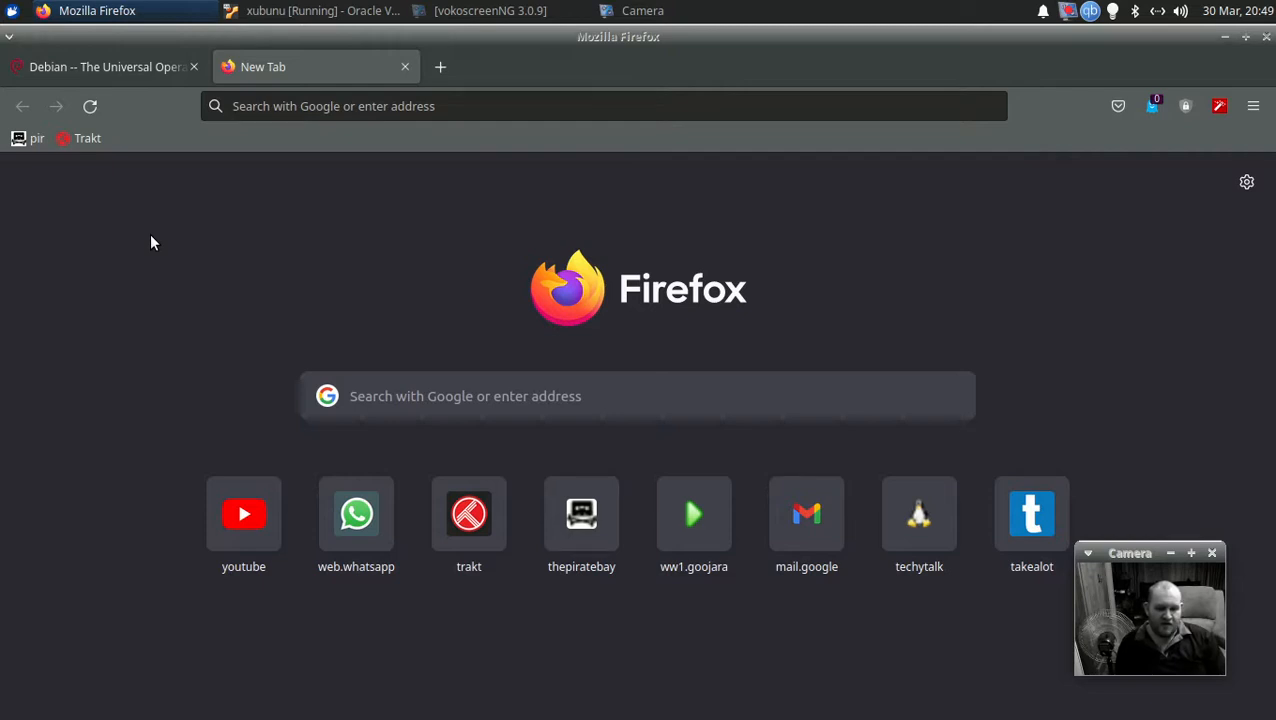
left_click(431, 401)
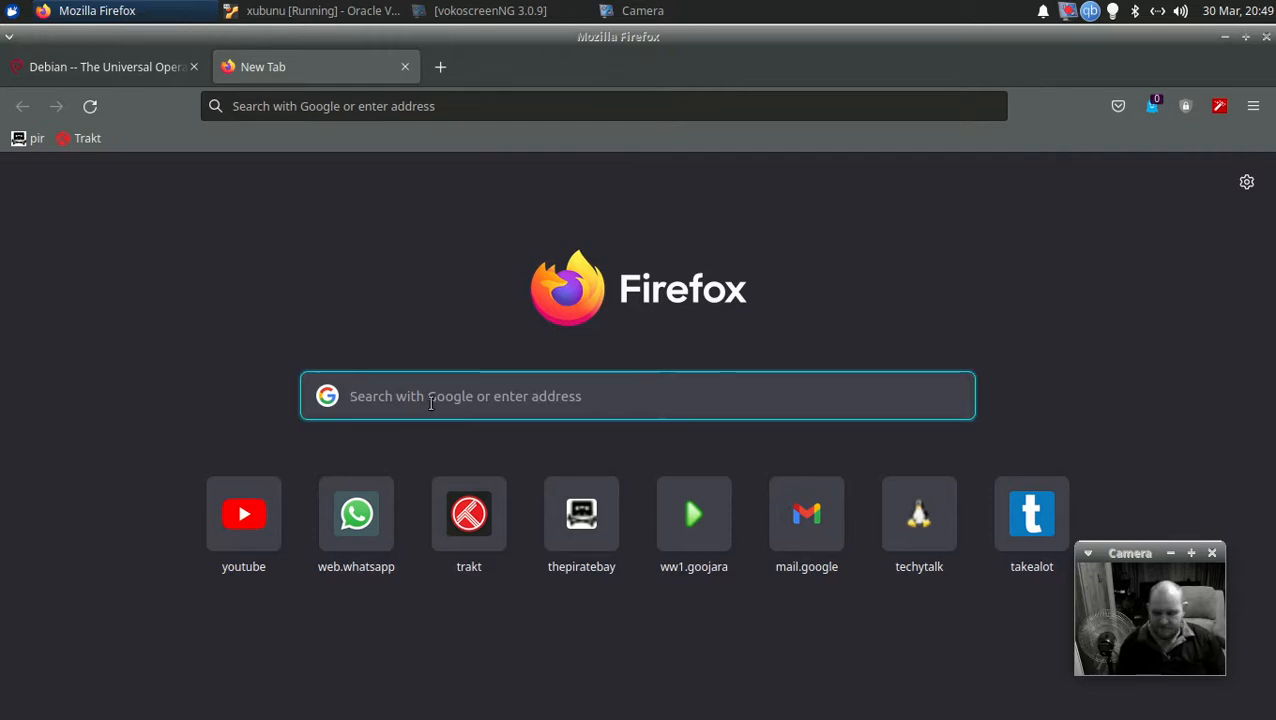
type("apt")
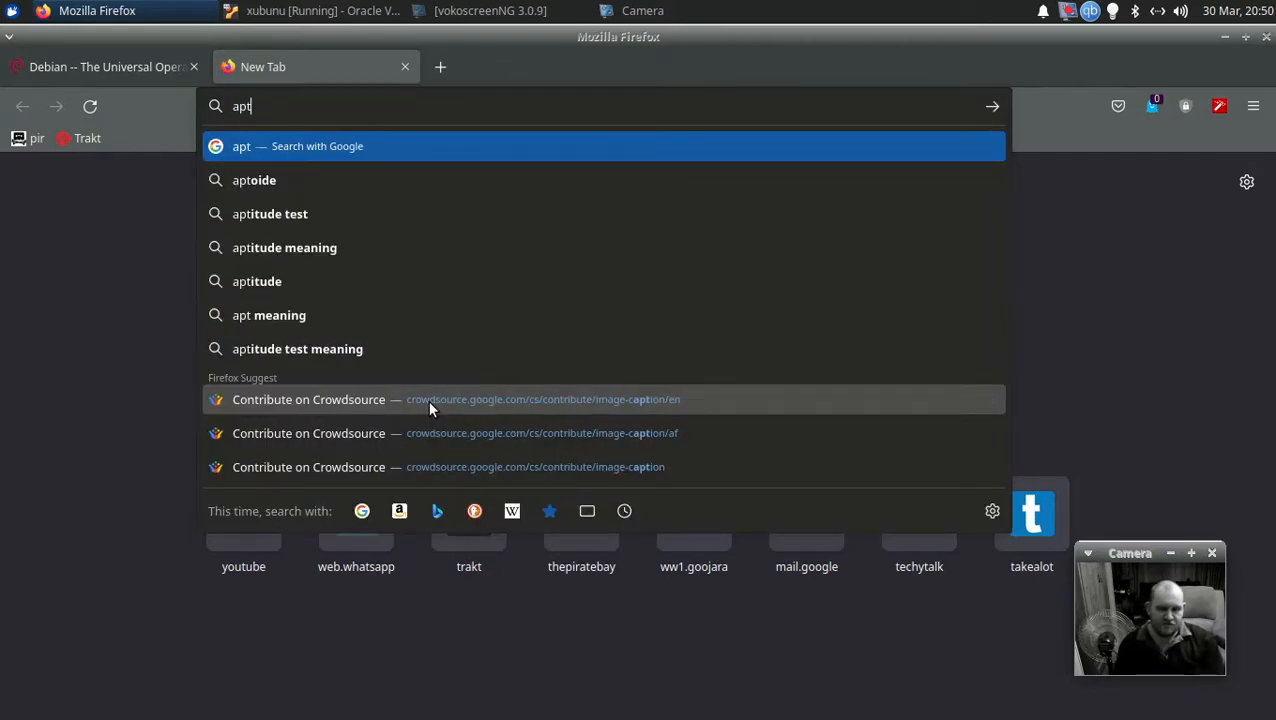
key("Return")
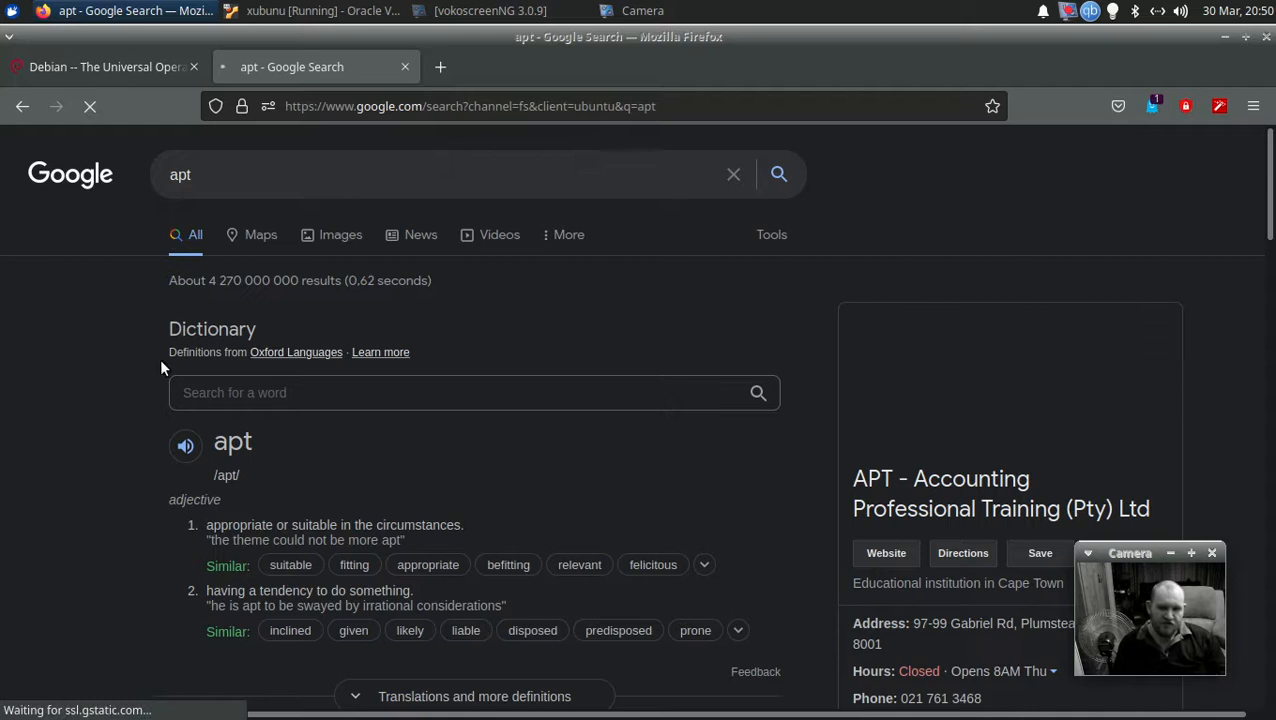
left_click_drag(213, 442, 294, 443)
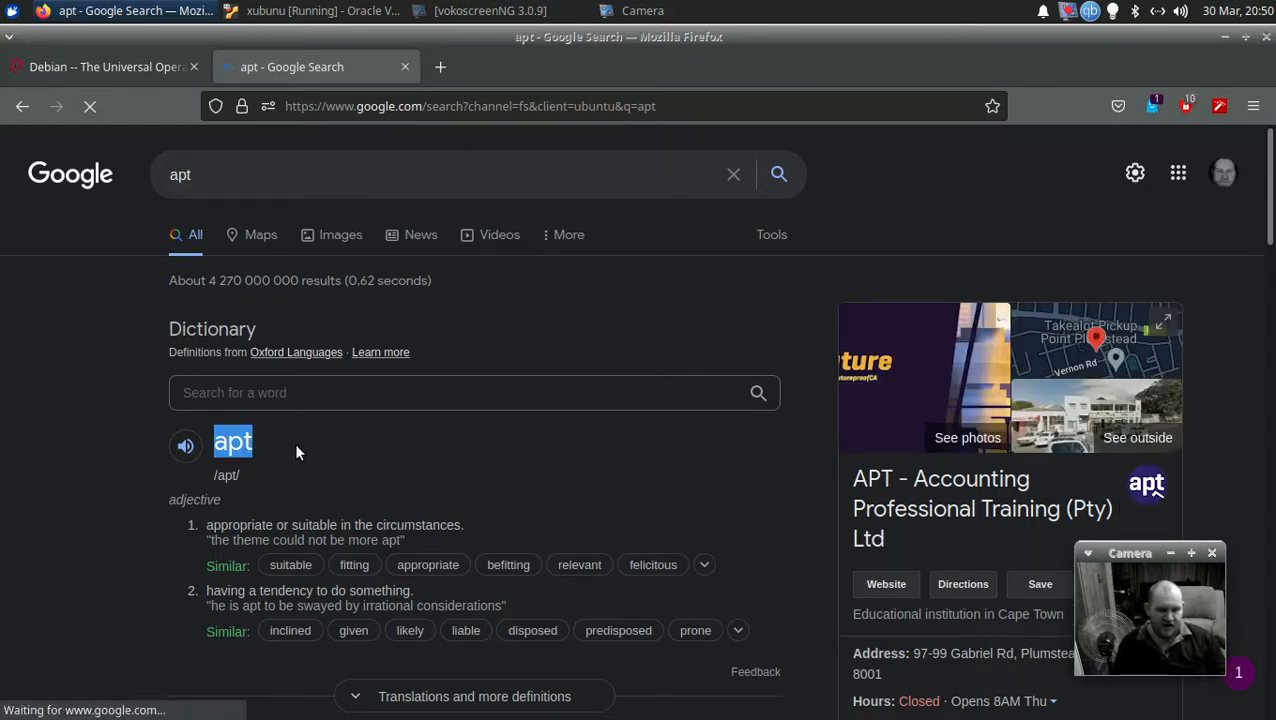
left_click(405, 67)
left_click(194, 67)
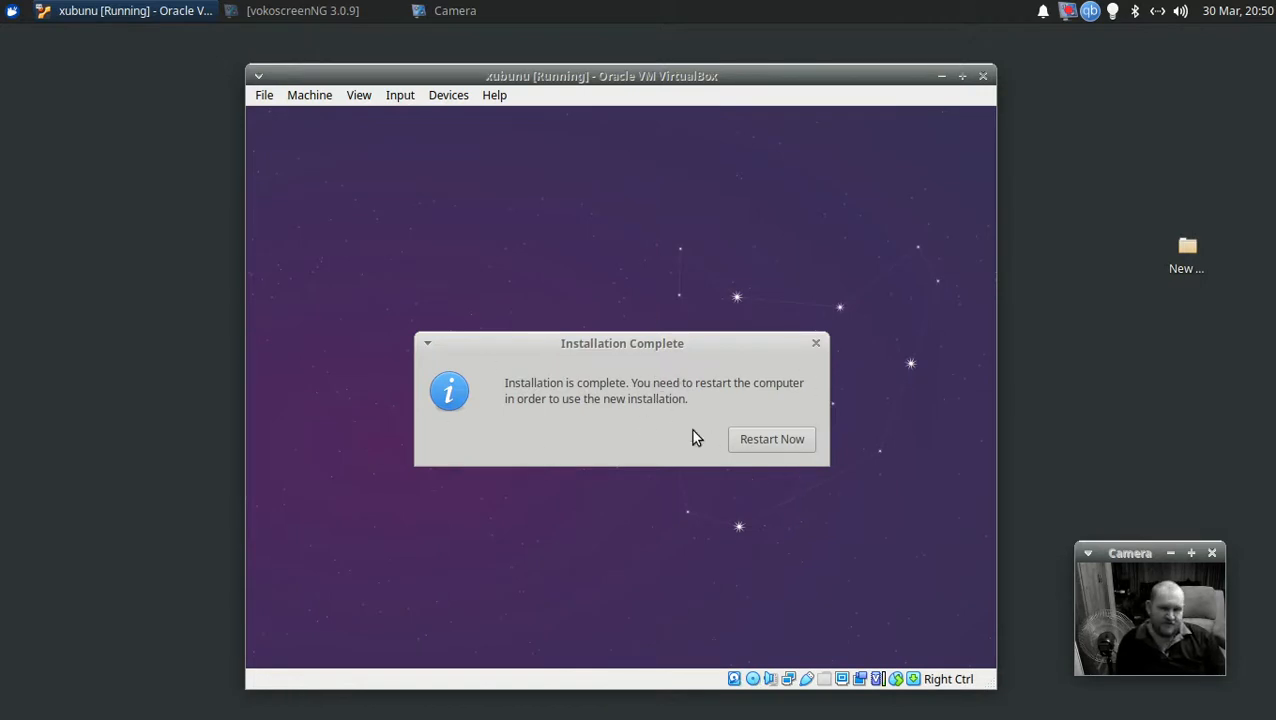
- Restart the virtual machine after installation and try to eject xubuntu-20.04.2.0-desktop-amd64.iso from its optical drive, declining the forced unmount
left_click(767, 440)
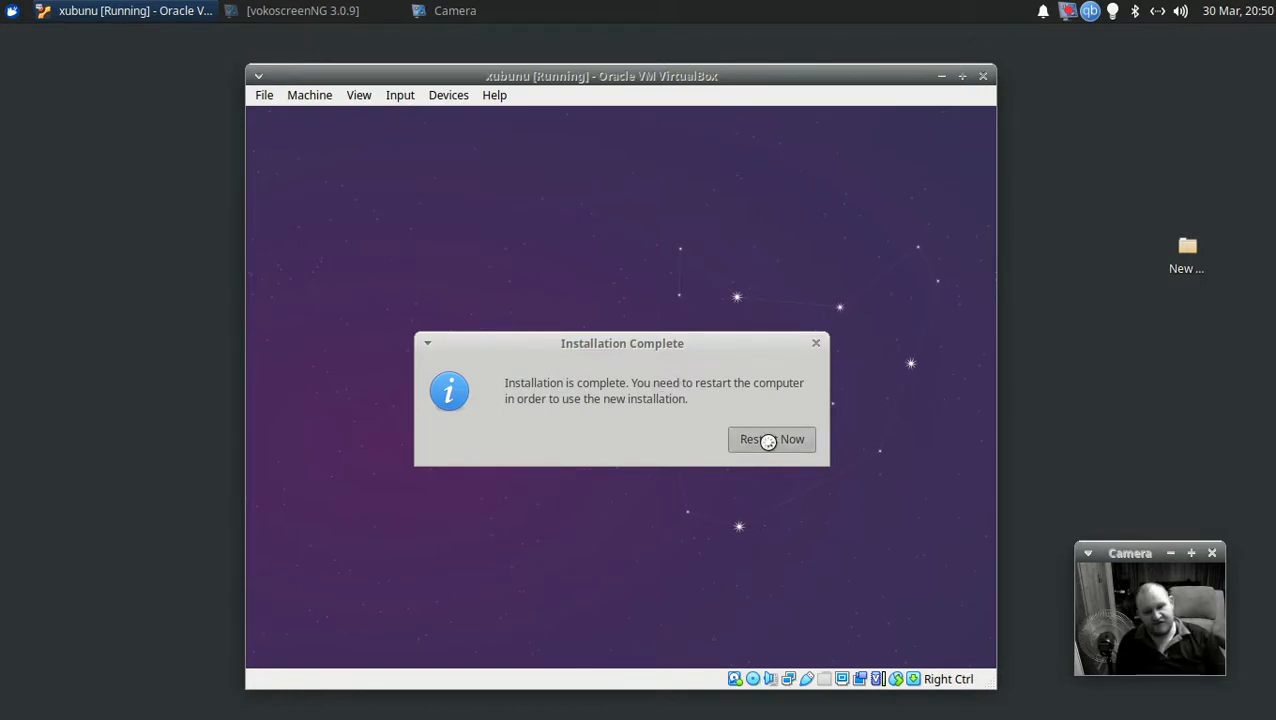
left_click(753, 680)
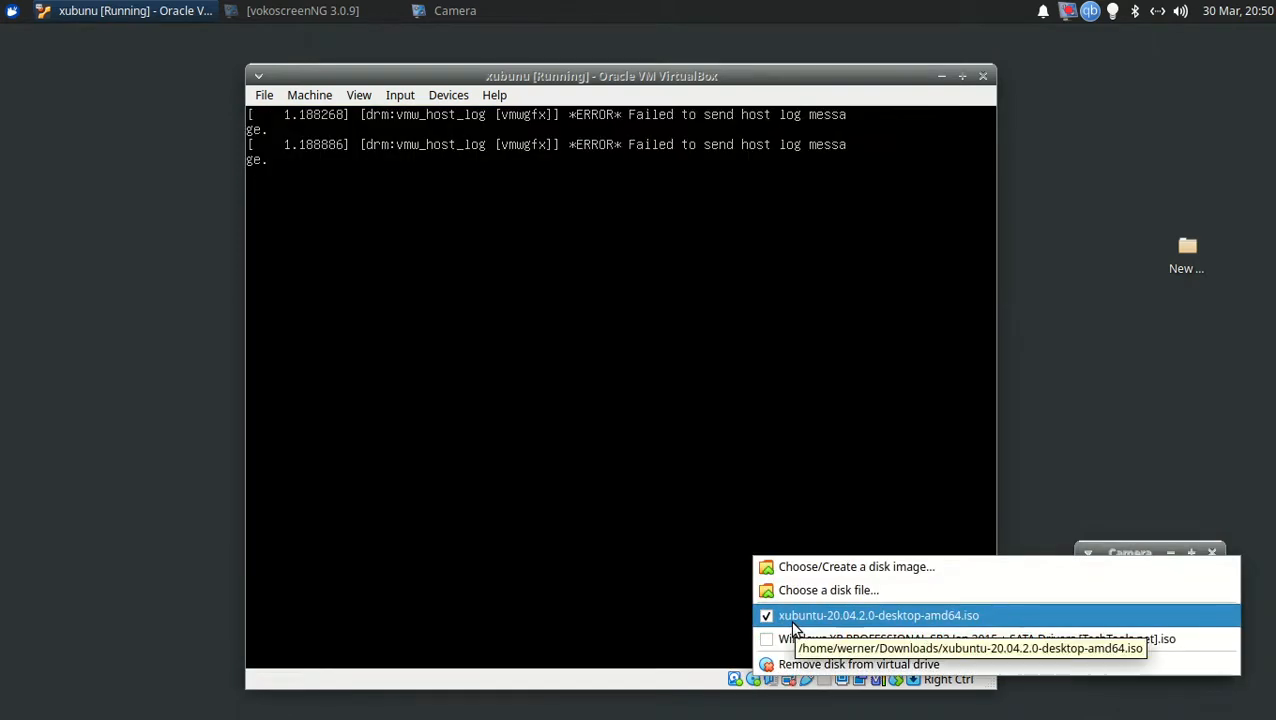
left_click(793, 620)
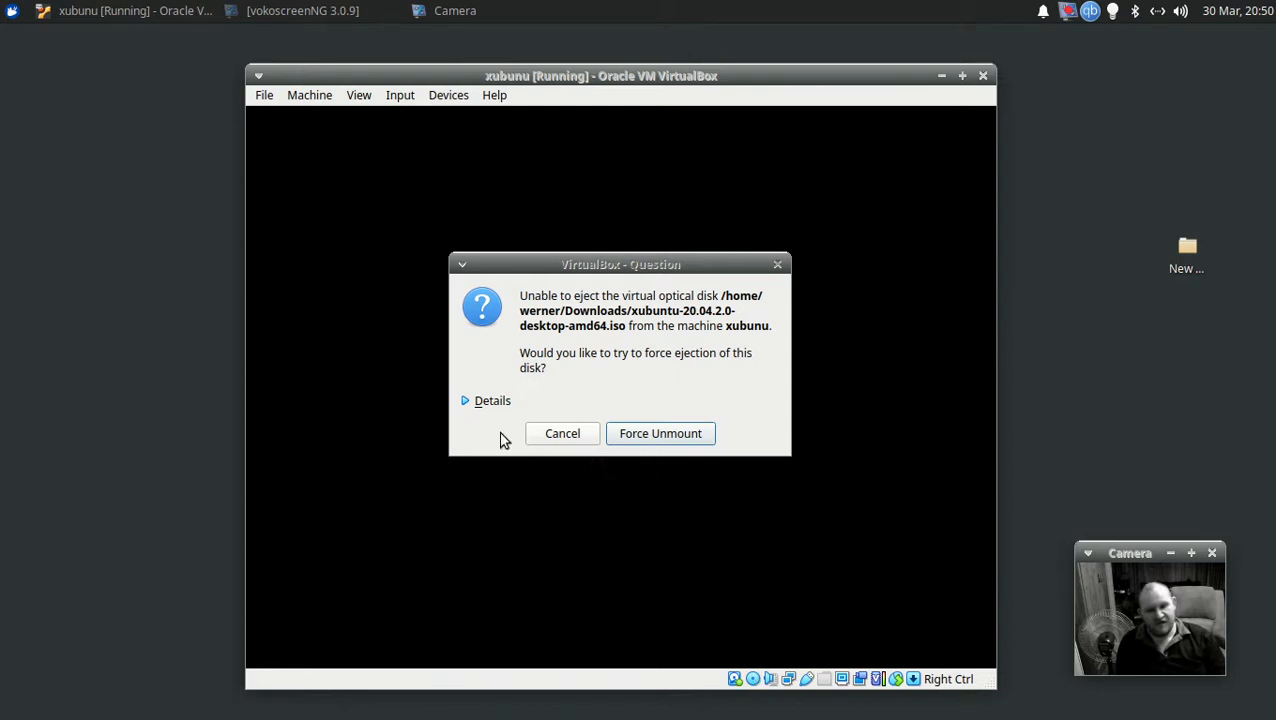
left_click(575, 437)
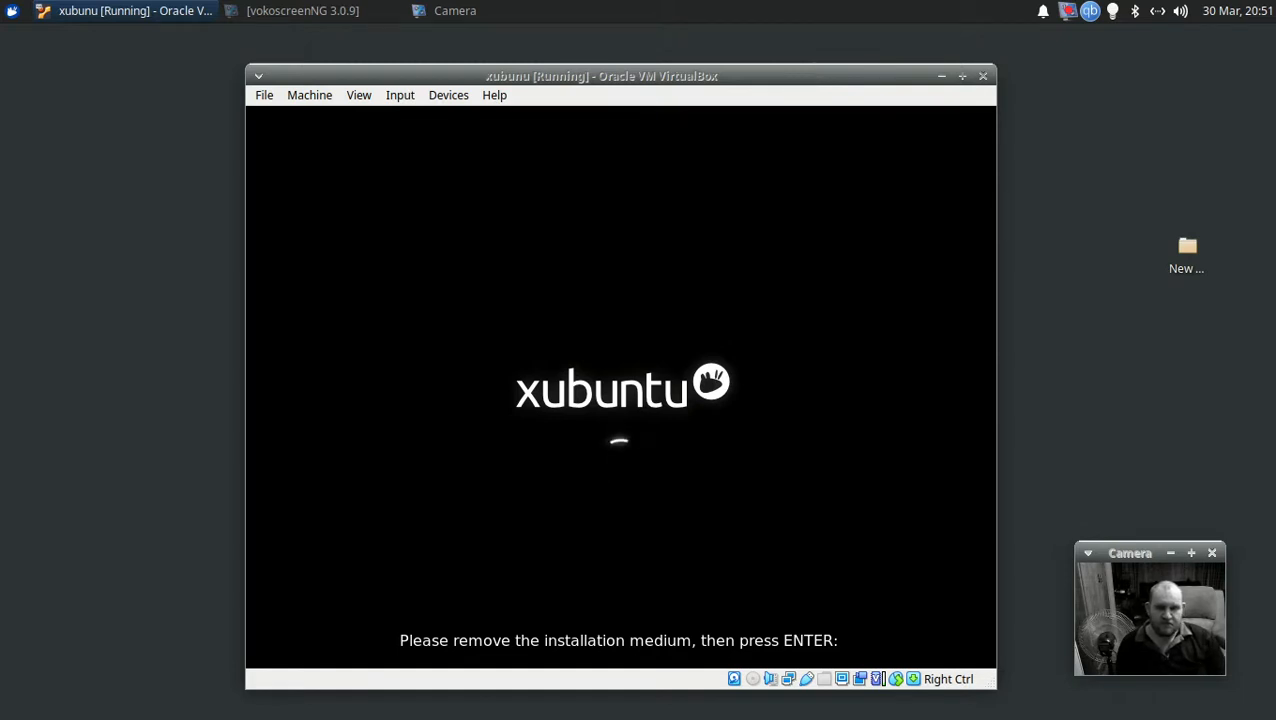
- Reset the xubunu virtual machine and confirm the reset to boot the new installation
left_click(264, 97)
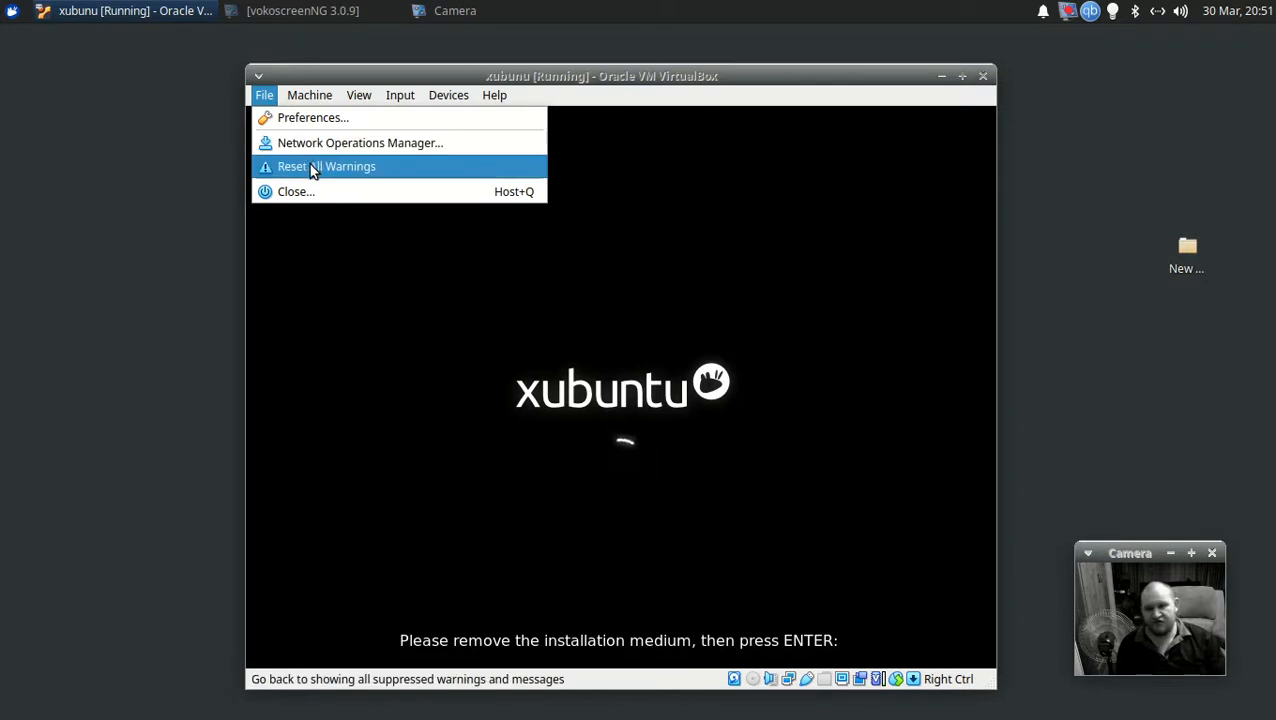
mouse_move(316, 94)
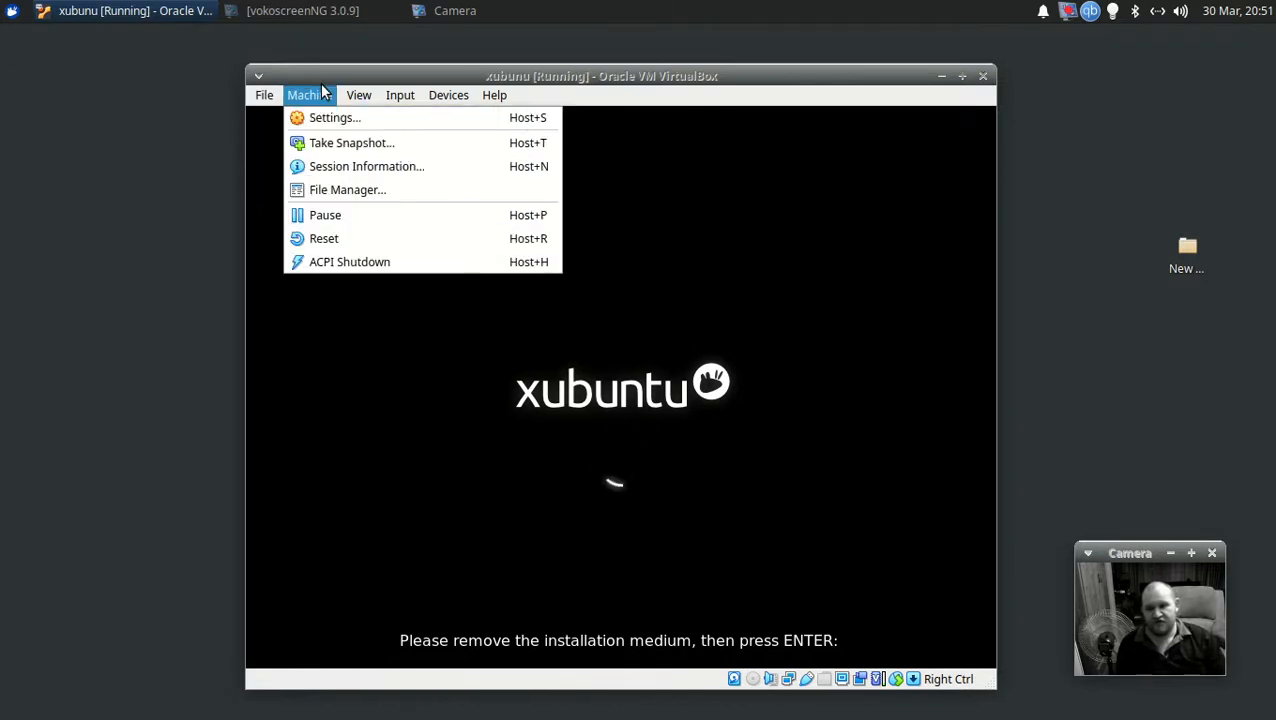
left_click(348, 240)
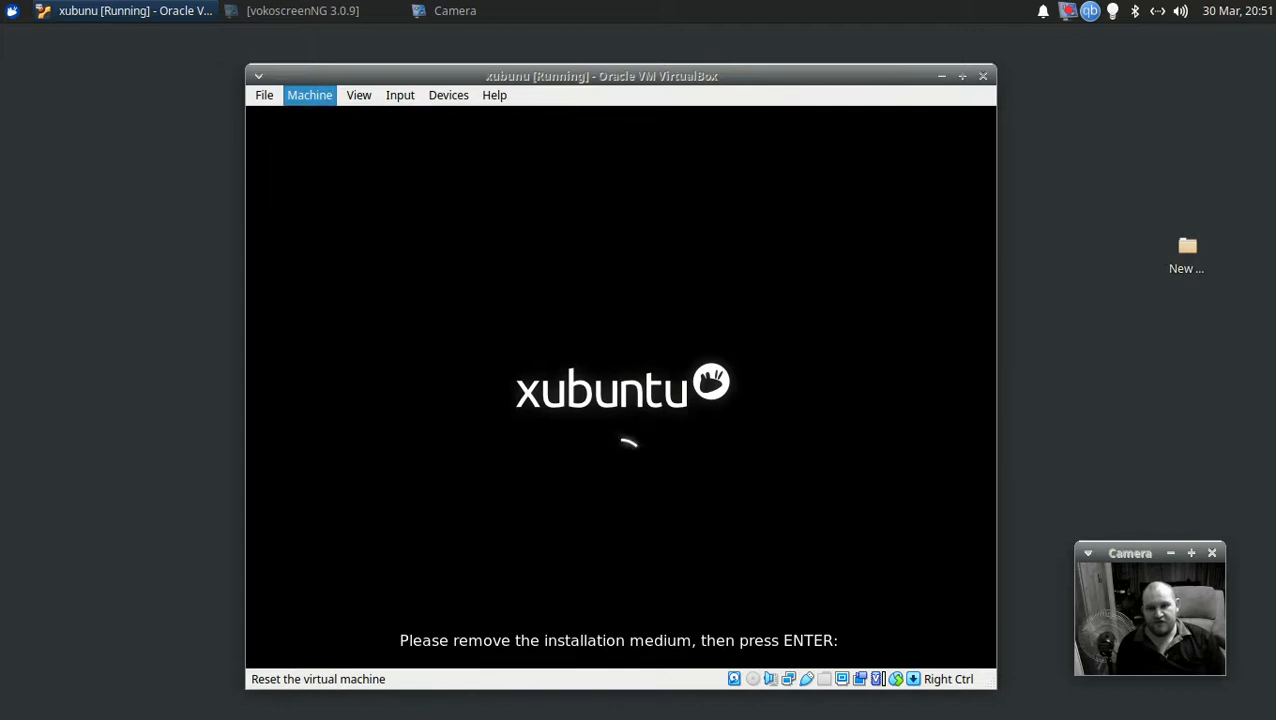
left_click(672, 441)
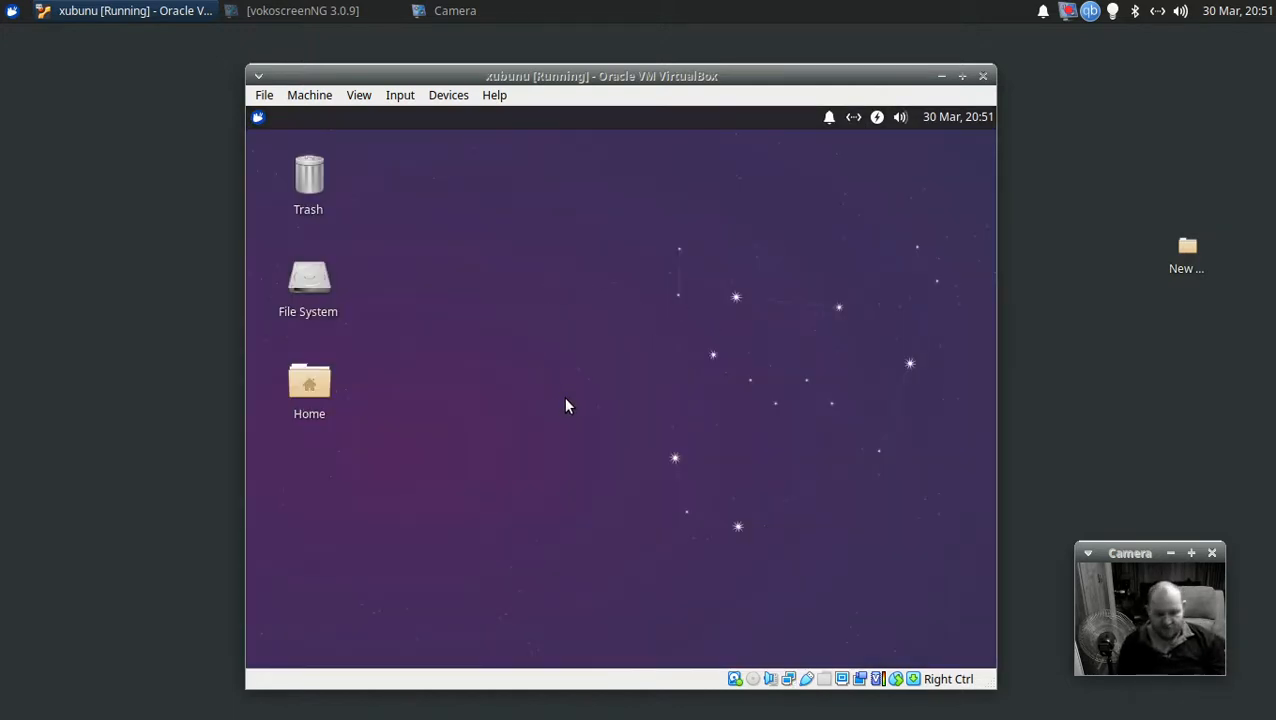
- Switch the virtual machine to full-screen mode and dismiss the Incomplete Language Support notice in the guest
key("Control_R+f")
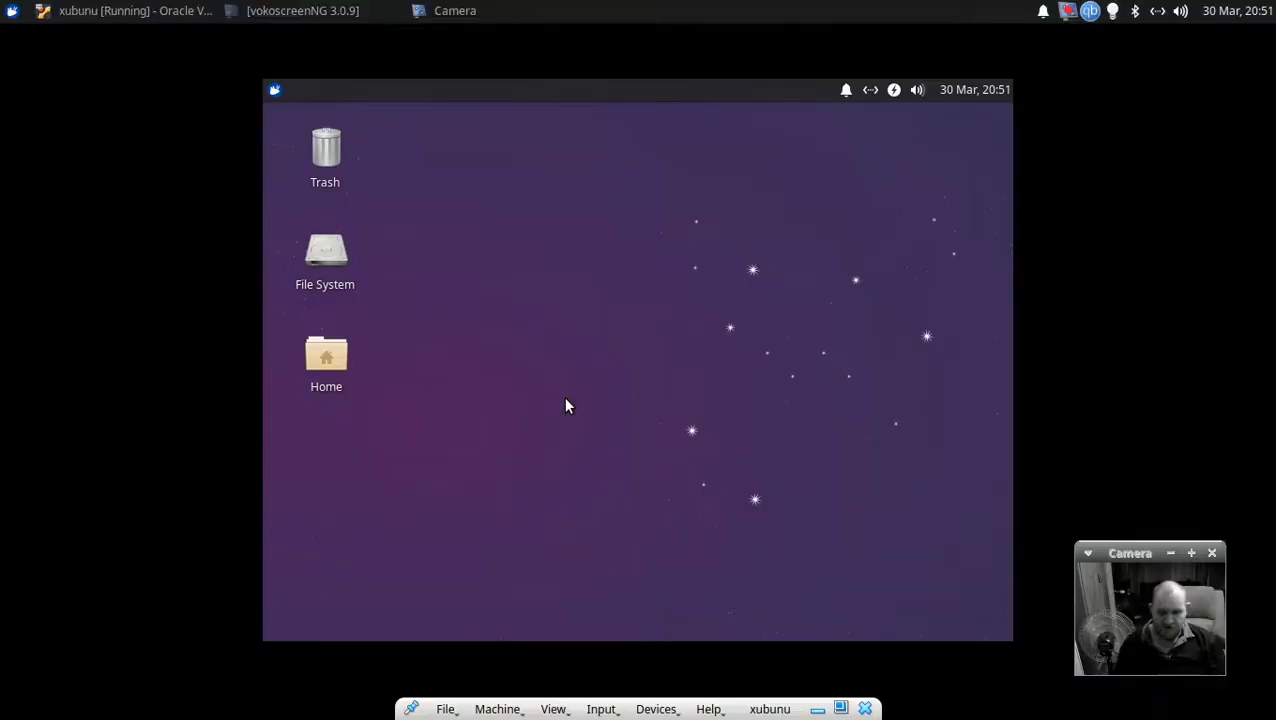
left_click(276, 90)
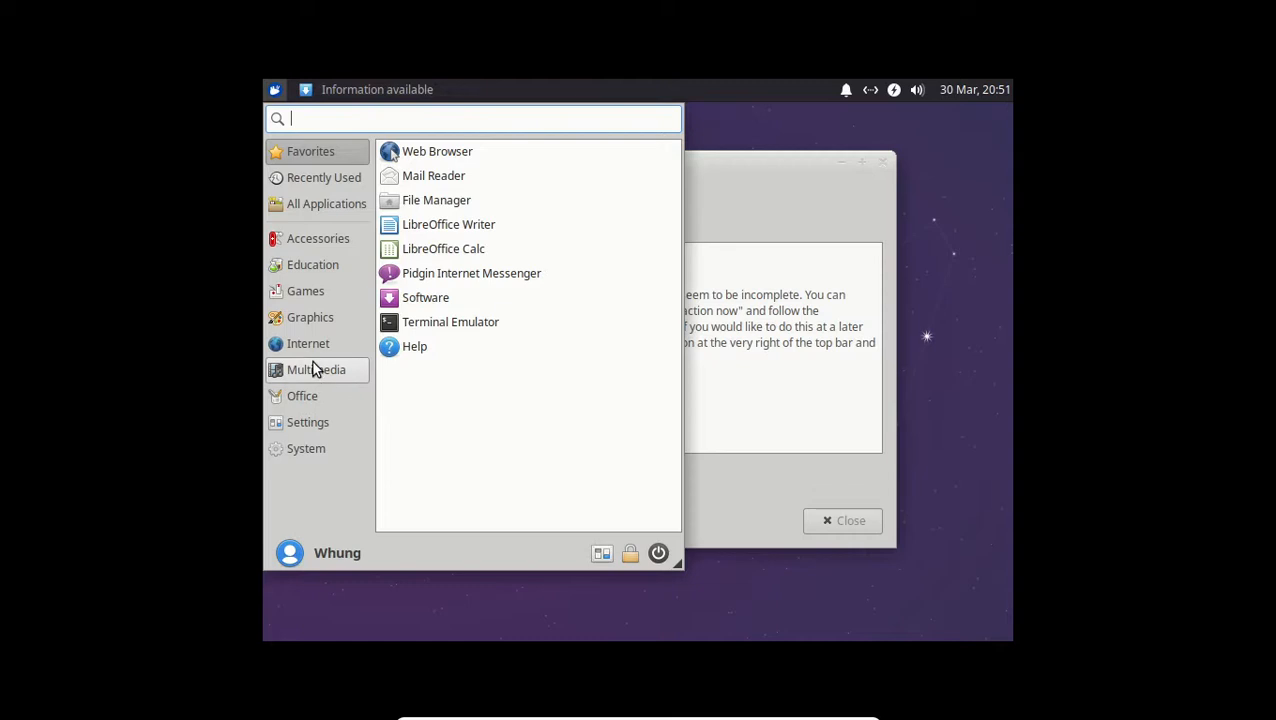
left_click(840, 490)
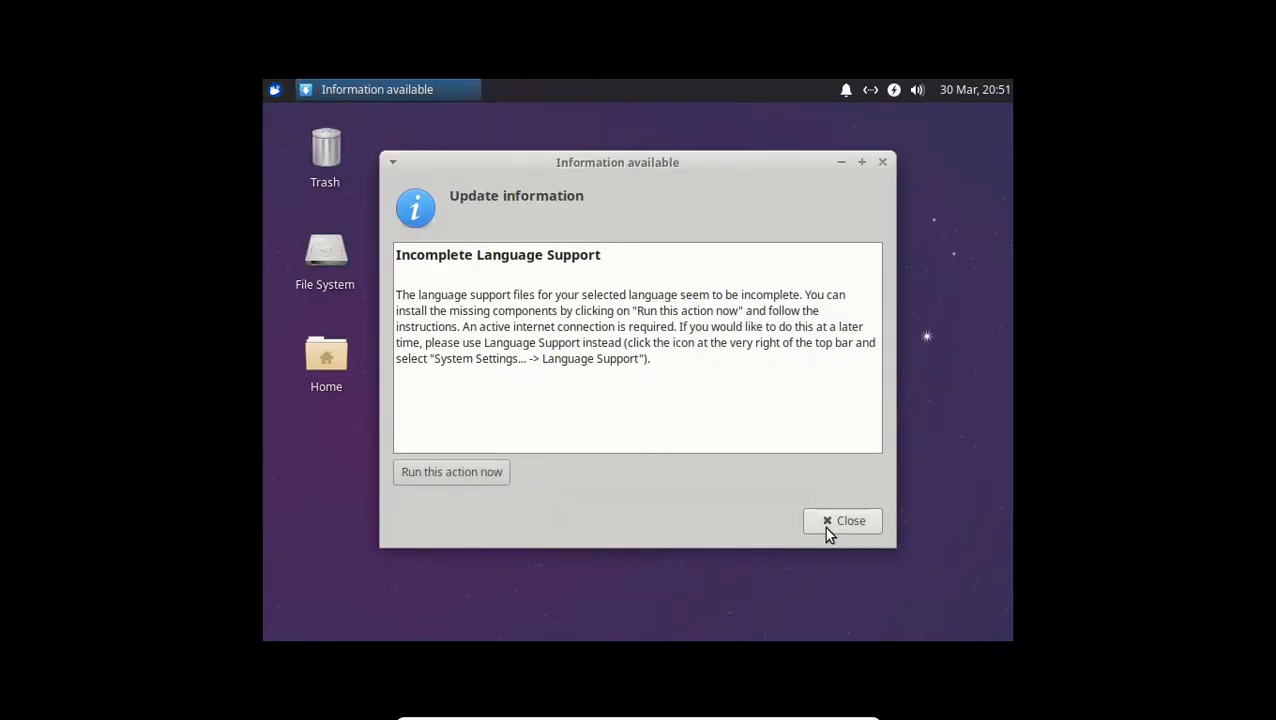
left_click(826, 530)
- Open the Display settings in the Xubuntu guest
left_click(275, 90)
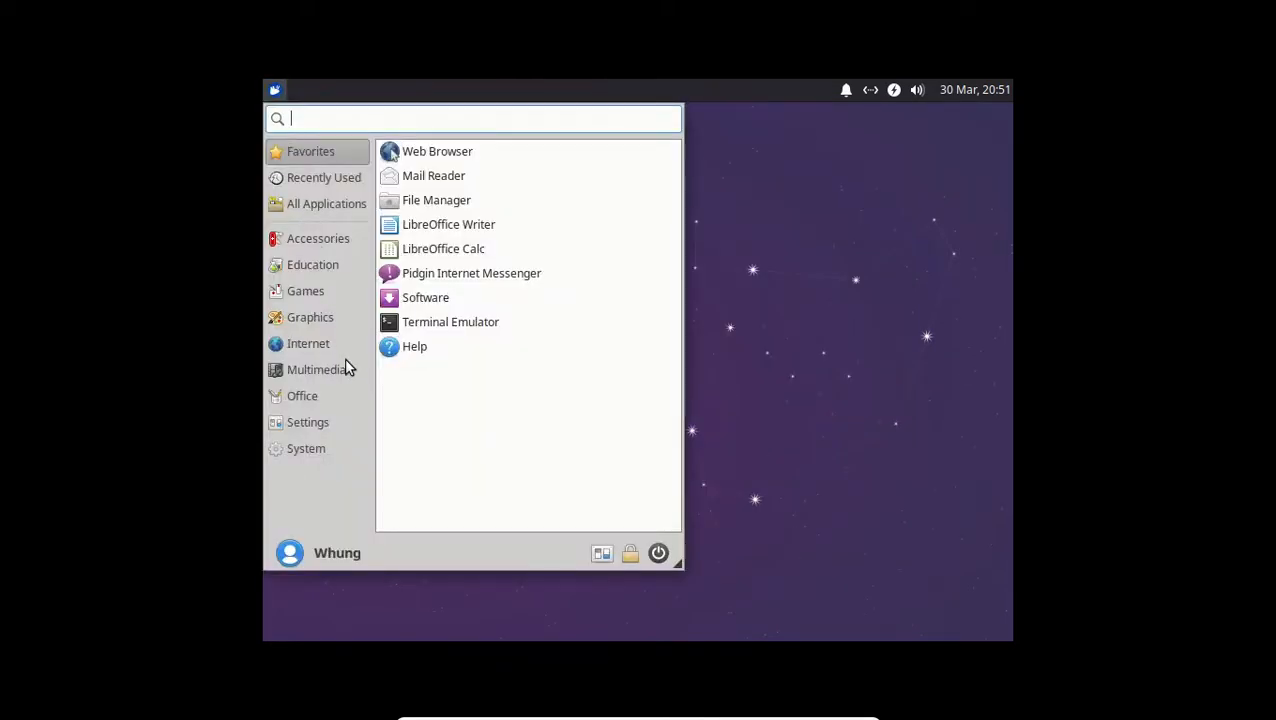
left_click(324, 420)
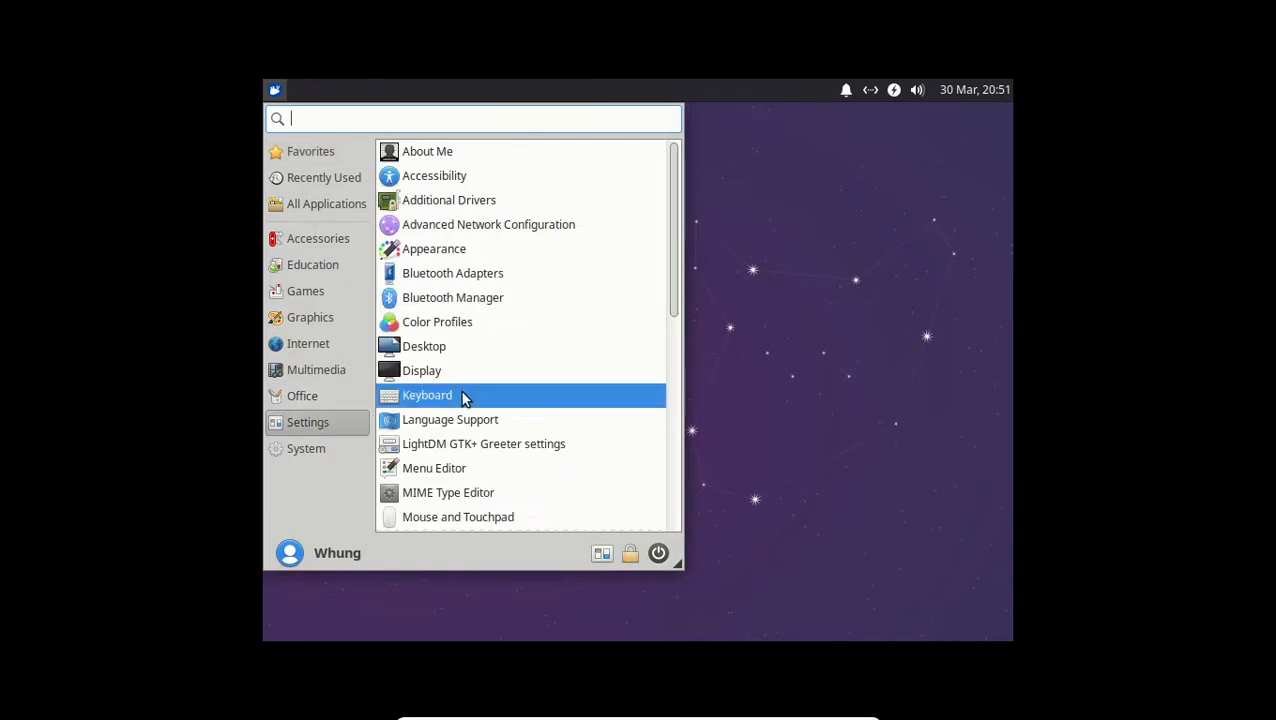
left_click(490, 371)
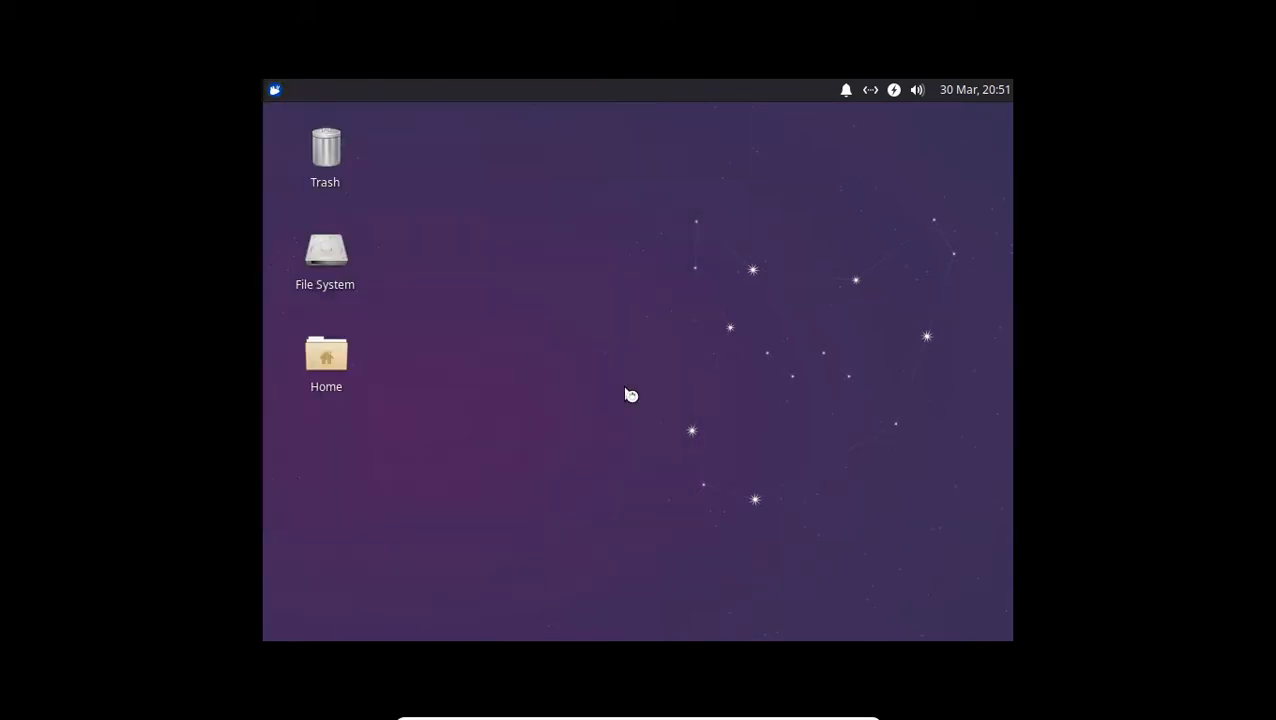
- Try to set the Virtual1 display's resolution to 2560x1600 and apply it
left_click(858, 292)
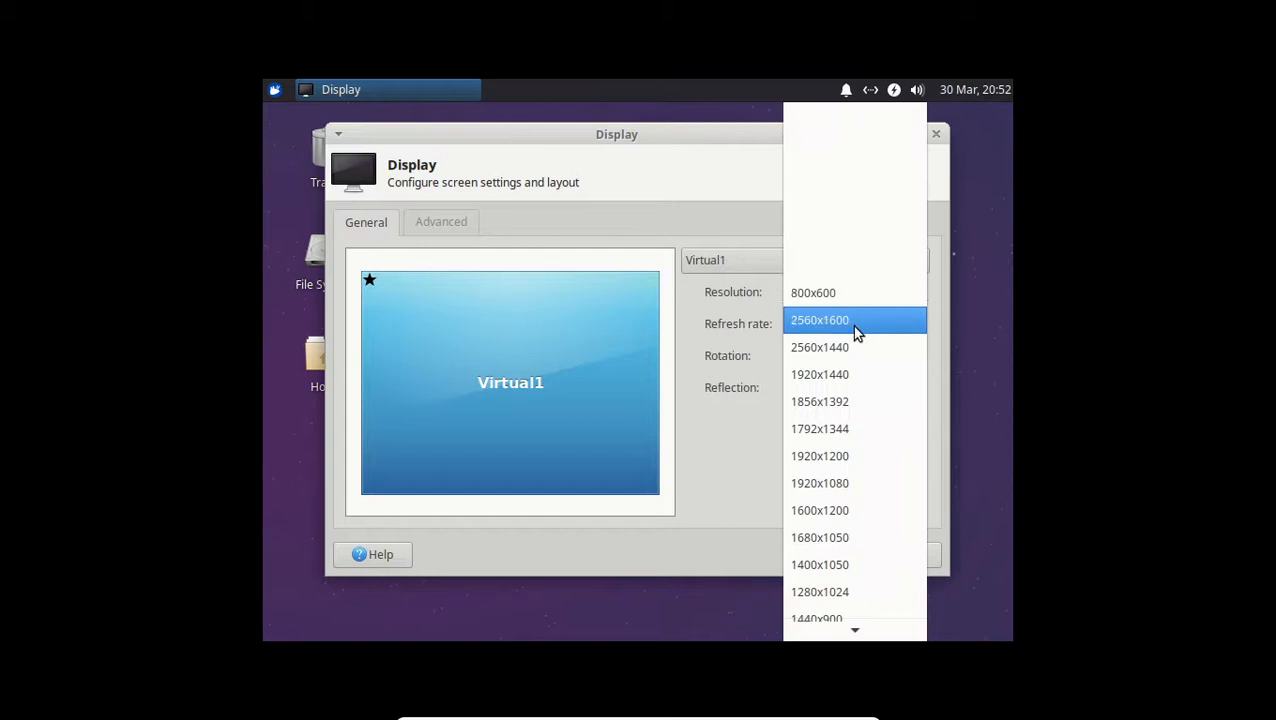
left_click(853, 321)
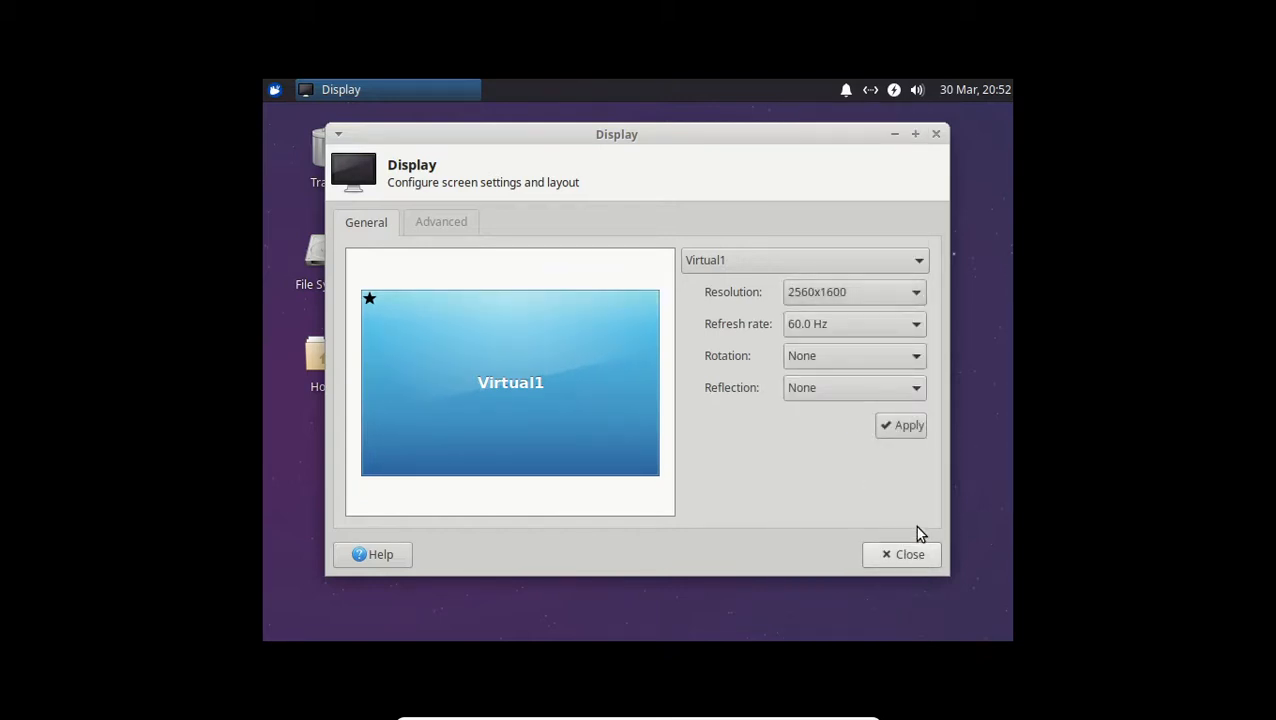
left_click(905, 434)
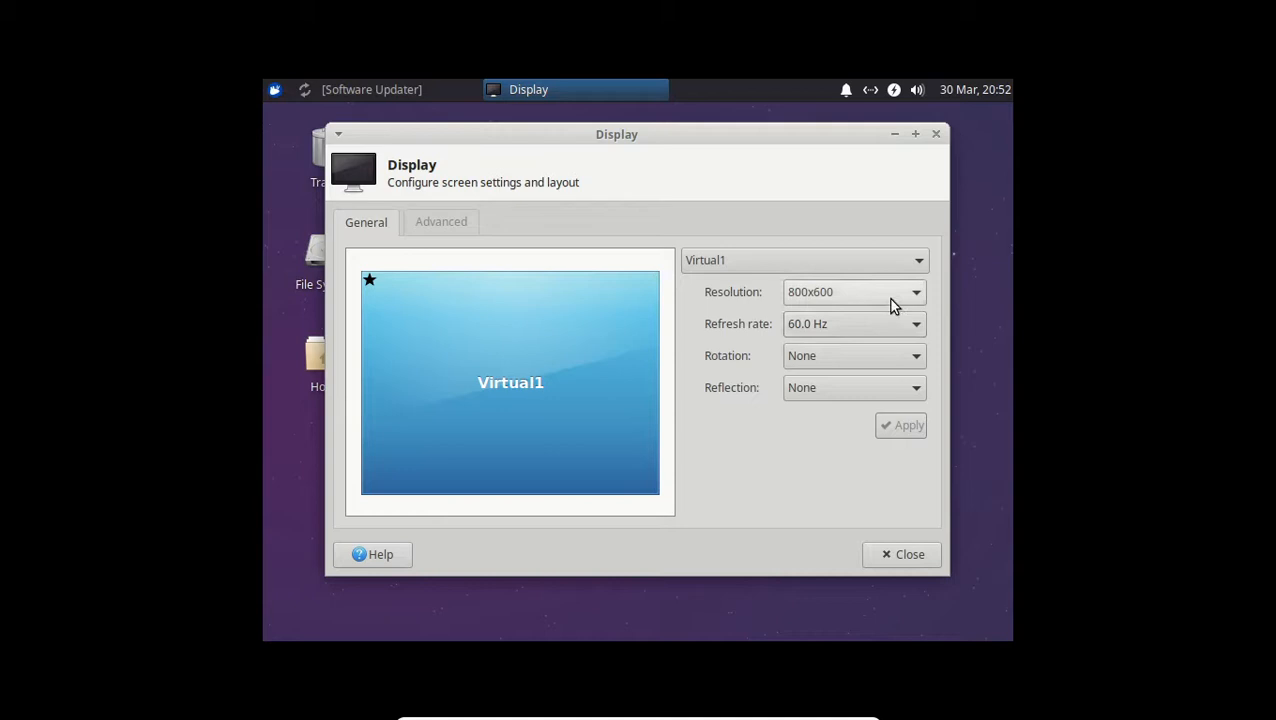
- Set the Virtual1 display's resolution to 1856x1392, keep the configuration and close the Display settings
left_click(891, 299)
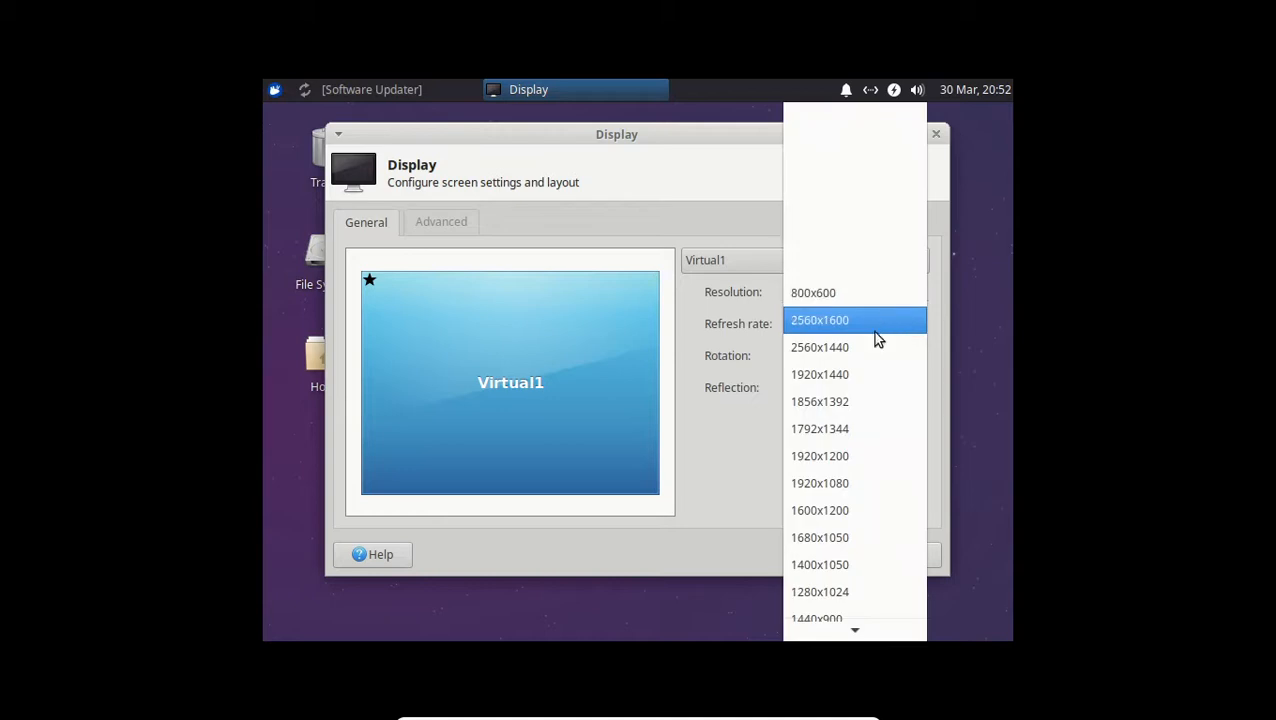
left_click(861, 401)
left_click(902, 426)
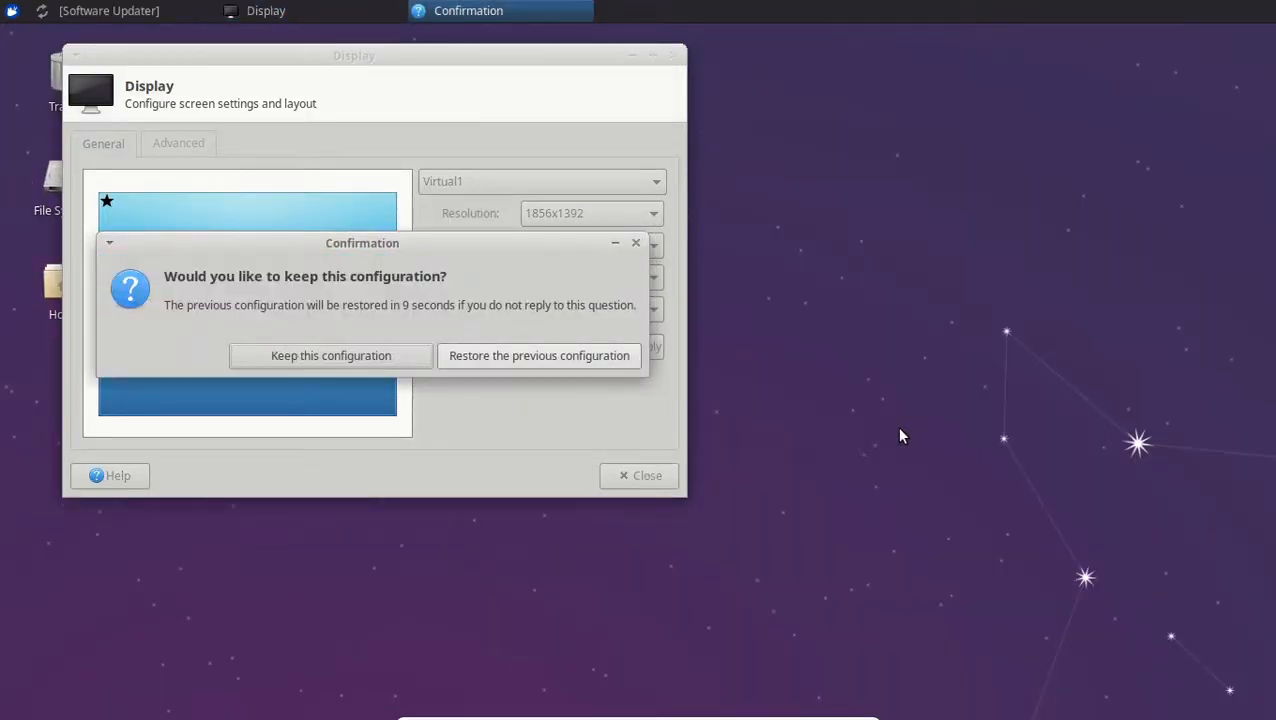
left_click(372, 355)
left_click(7, 17)
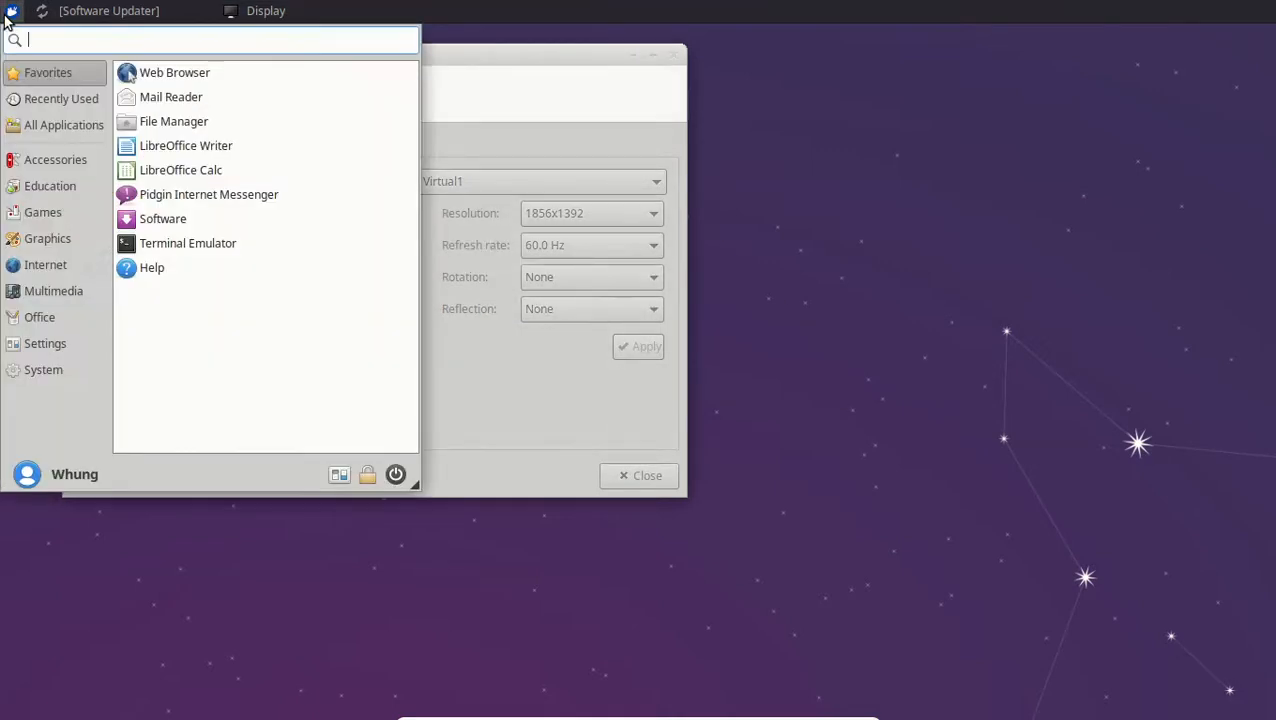
left_click(7, 17)
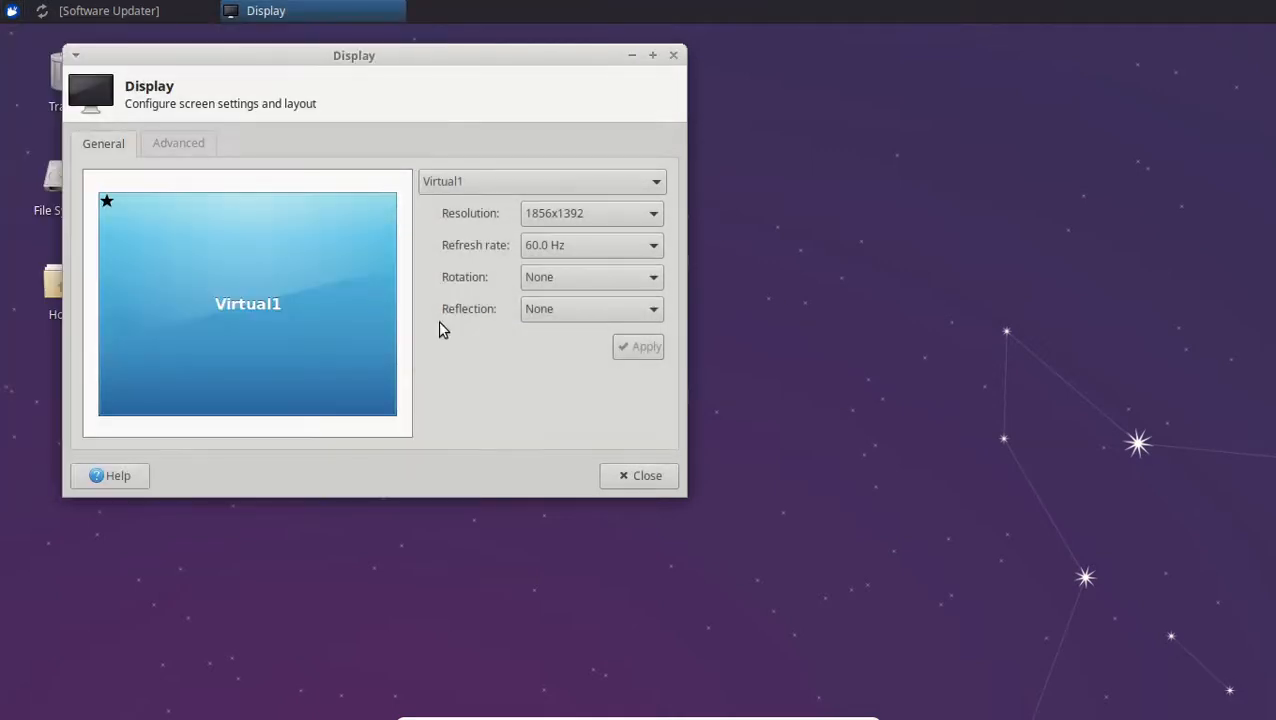
left_click(659, 481)
- Bring up the Software Updater window, move it fully into view and close it without installing updates
left_click(114, 11)
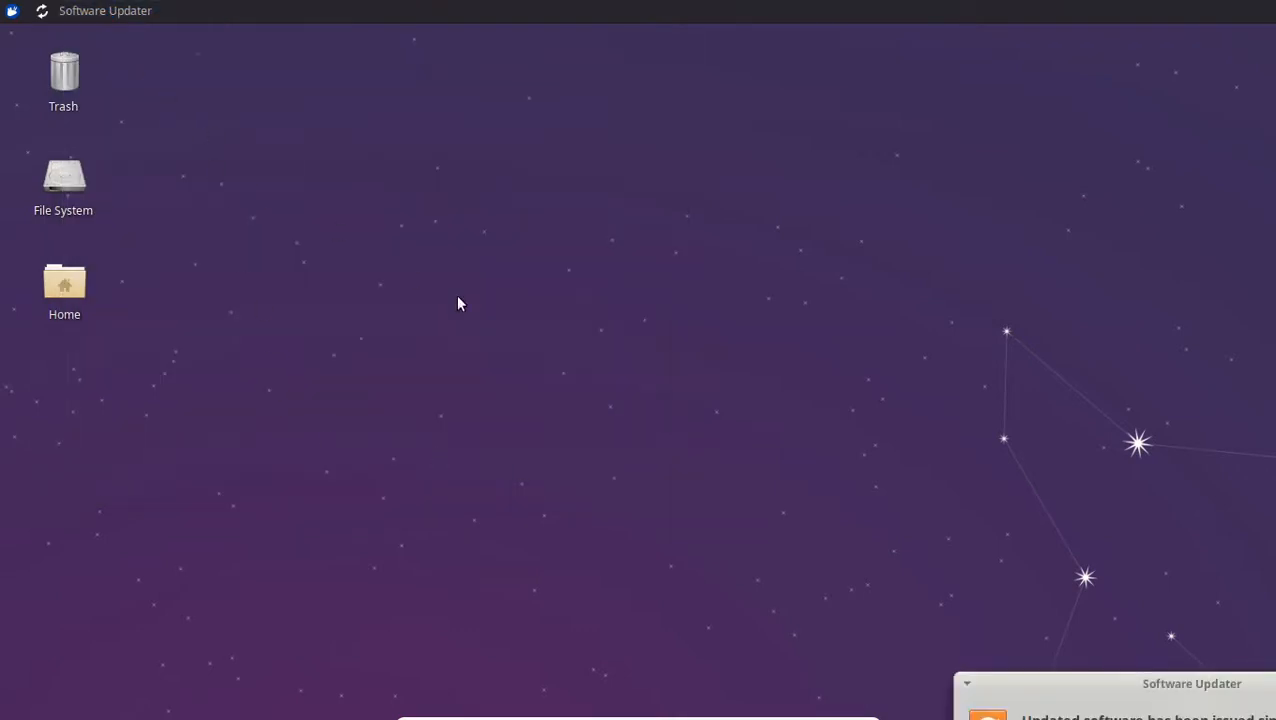
left_click_drag(1121, 684, 482, 194)
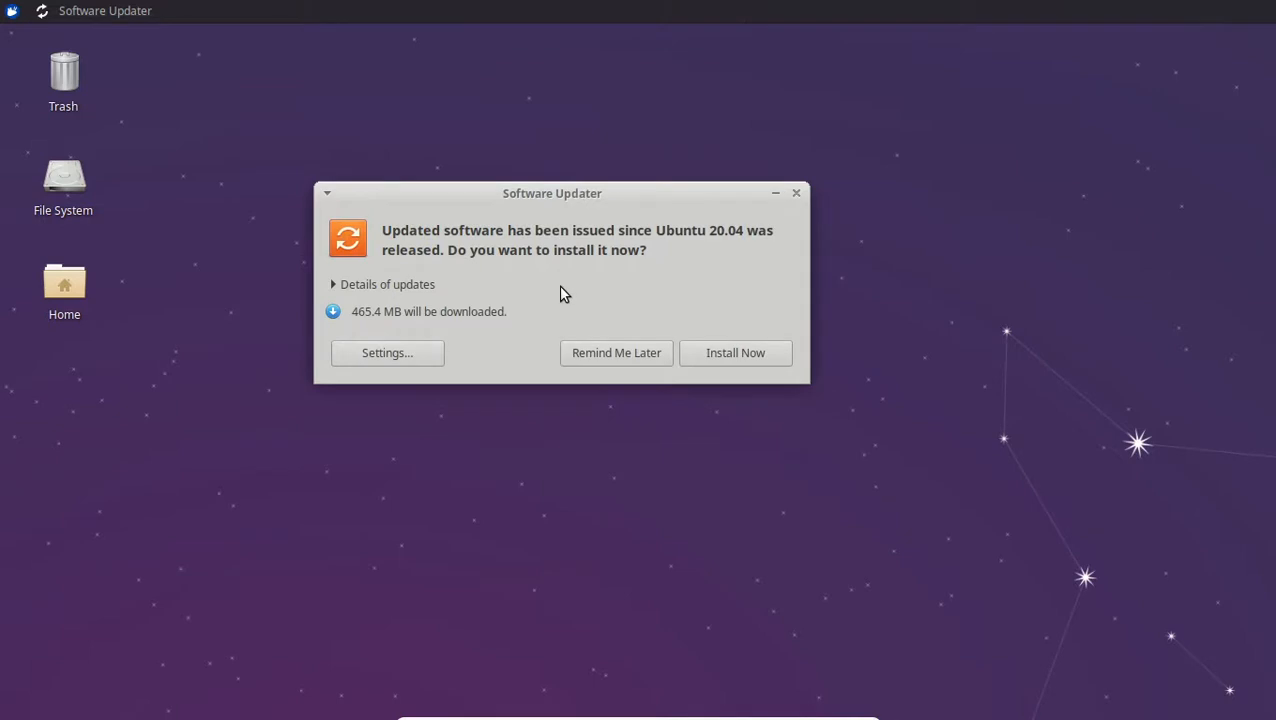
left_click(797, 194)
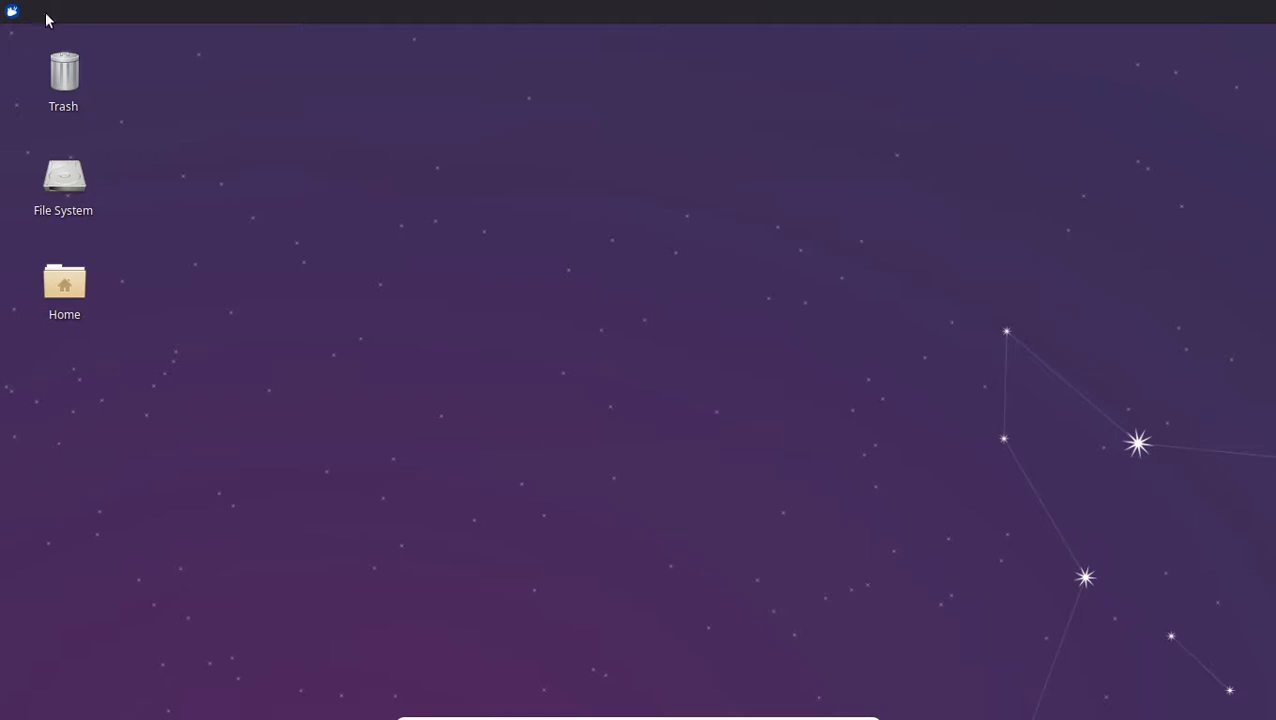
- Reopen the guest's Display settings and move the window so its controls are fully in view
left_click(11, 14)
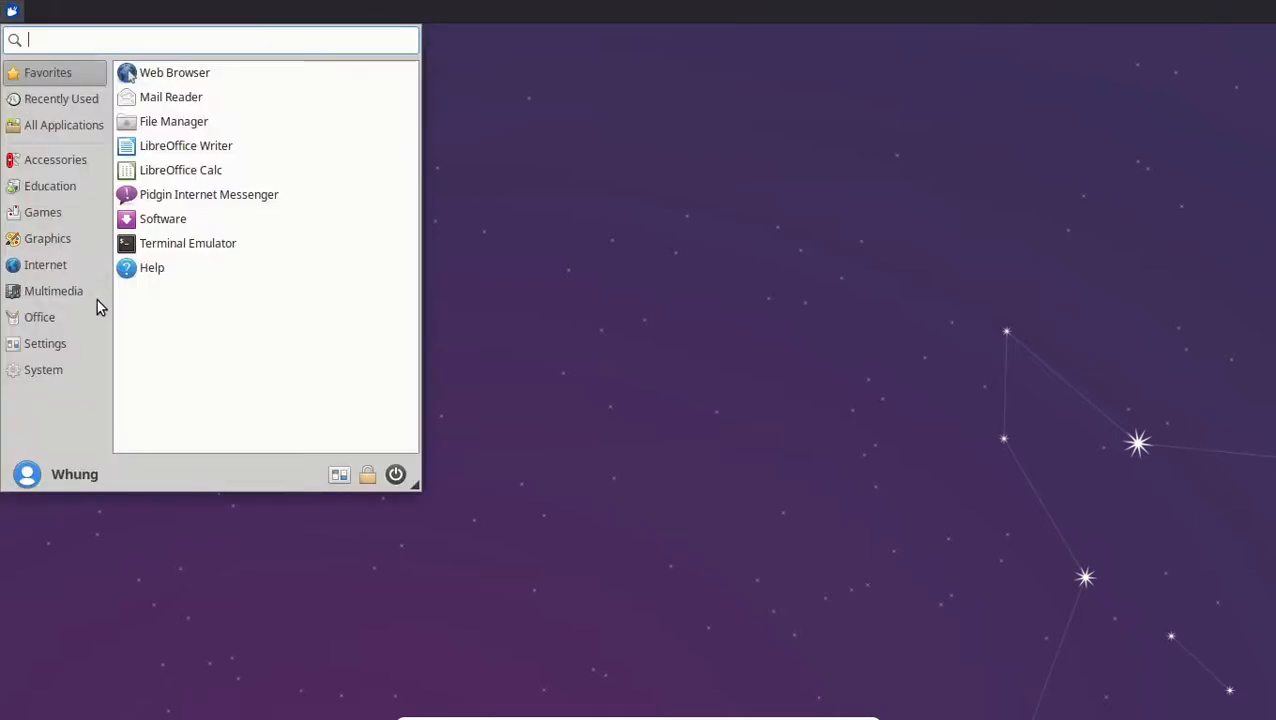
left_click(68, 343)
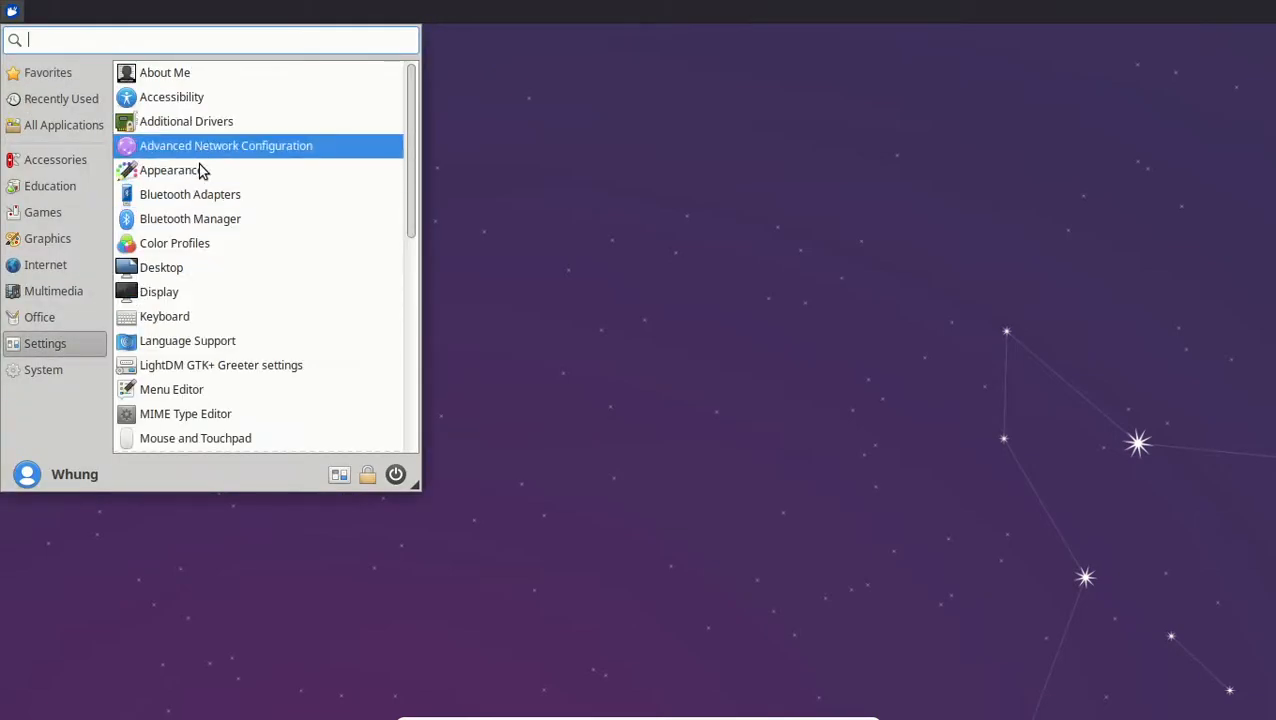
left_click(192, 289)
left_click_drag(877, 444, 654, 197)
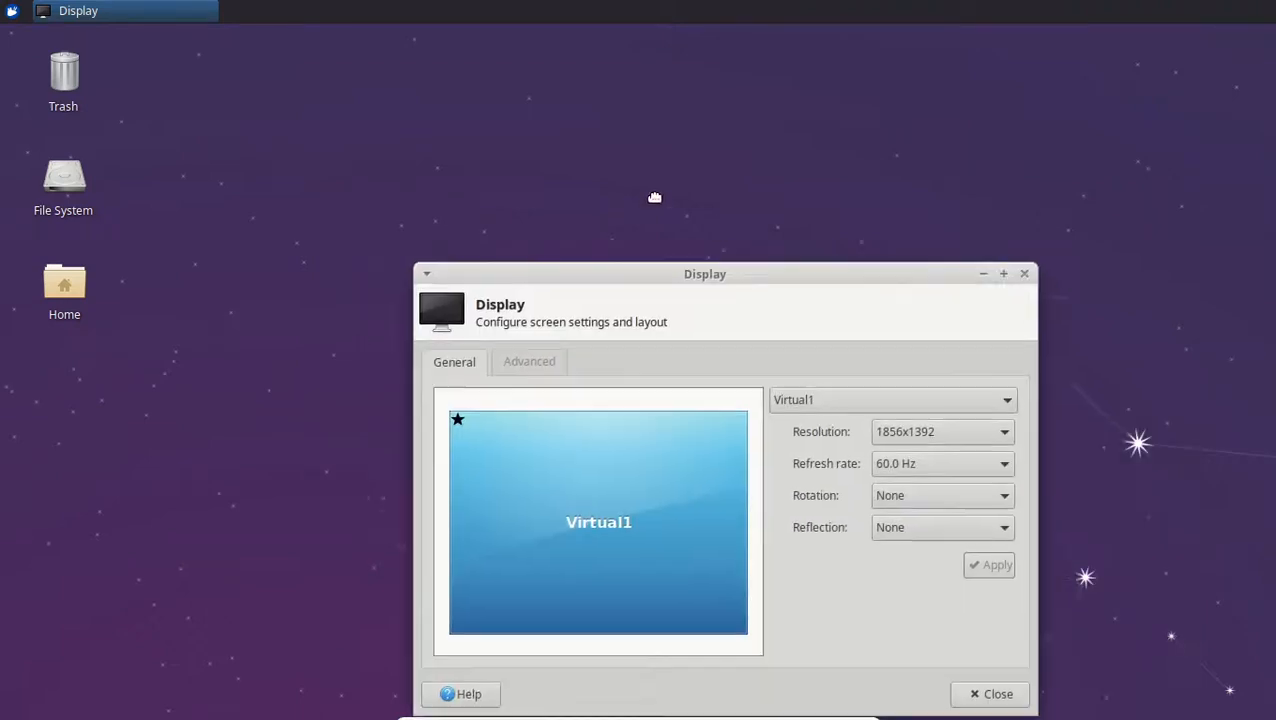
- Set the Virtual1 display's resolution to 1360x768, keep the configuration and close the Display settings
left_click(830, 289)
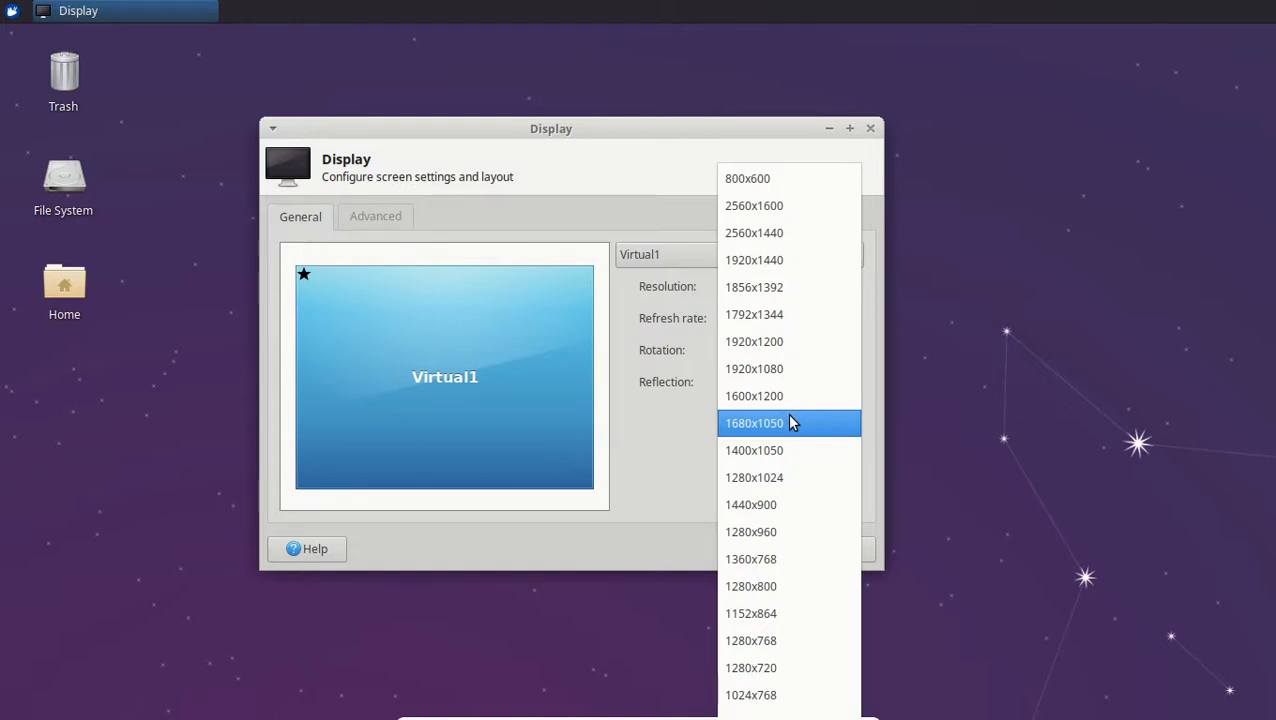
left_click(808, 562)
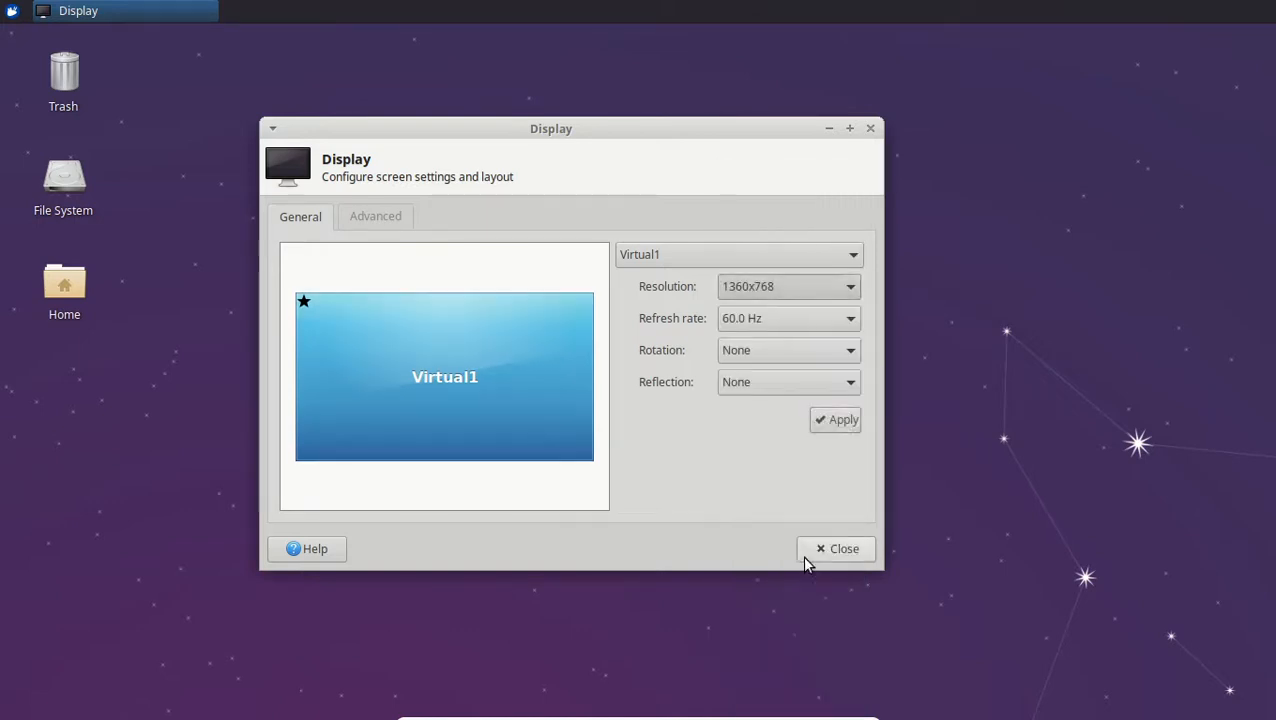
left_click(840, 424)
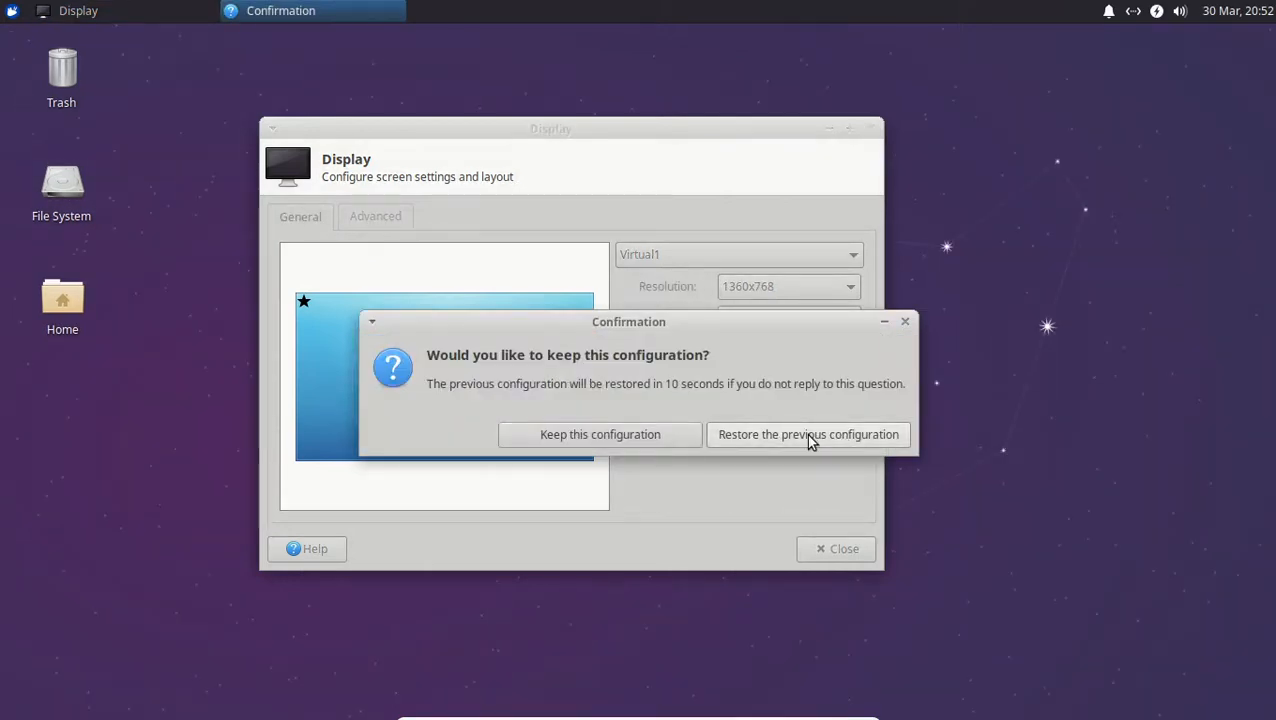
left_click(607, 441)
left_click(845, 548)
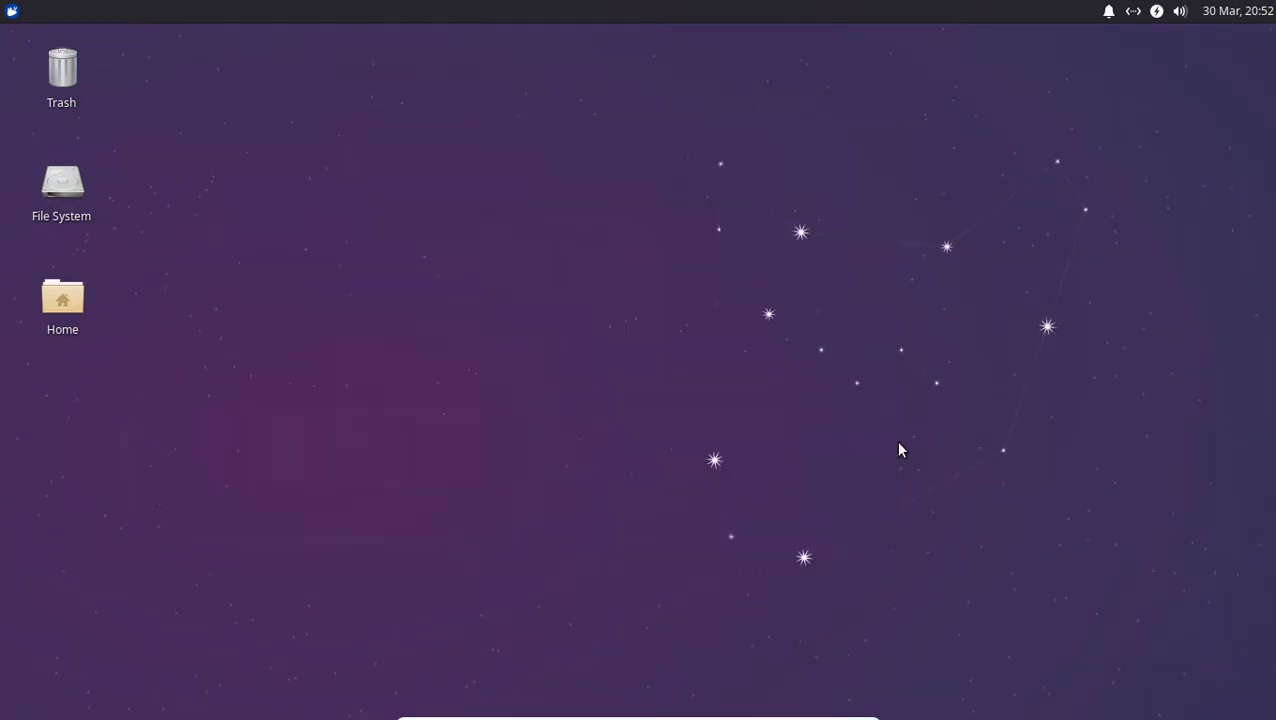
- Examine the guest's volume, power manager, network and notification indicators one after another
left_click(1180, 12)
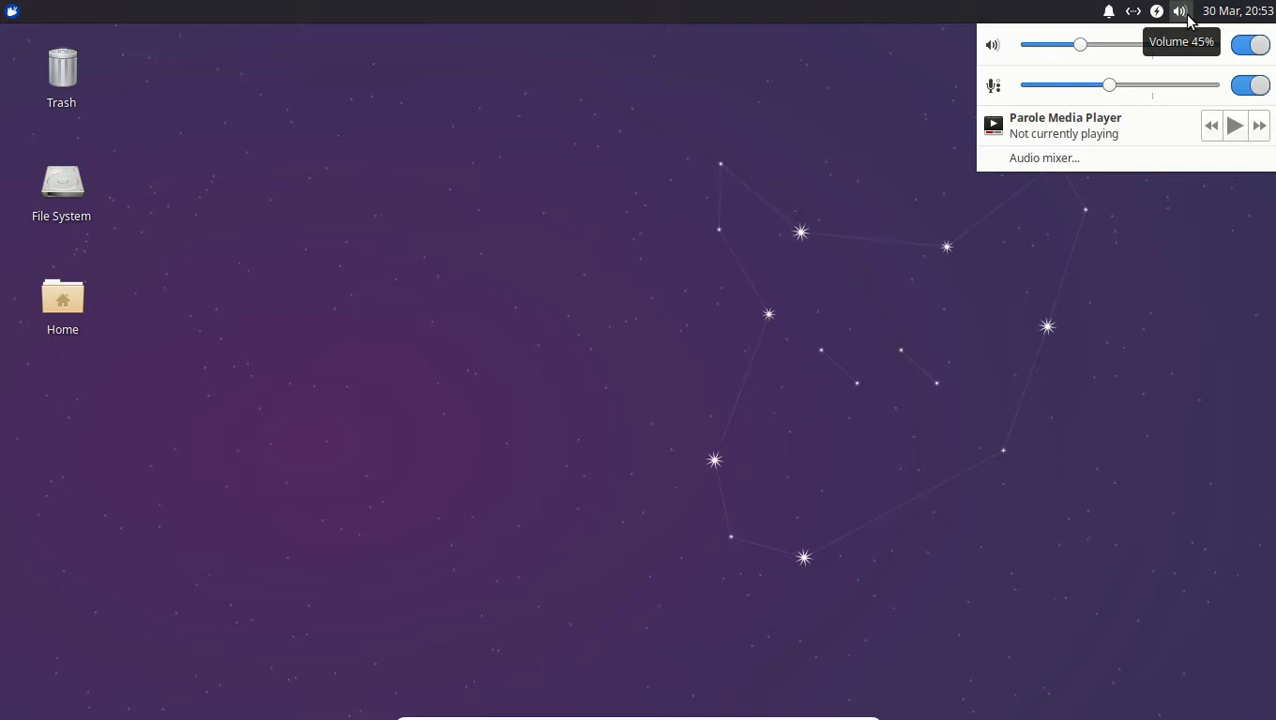
left_click(1158, 14)
left_click(1158, 14)
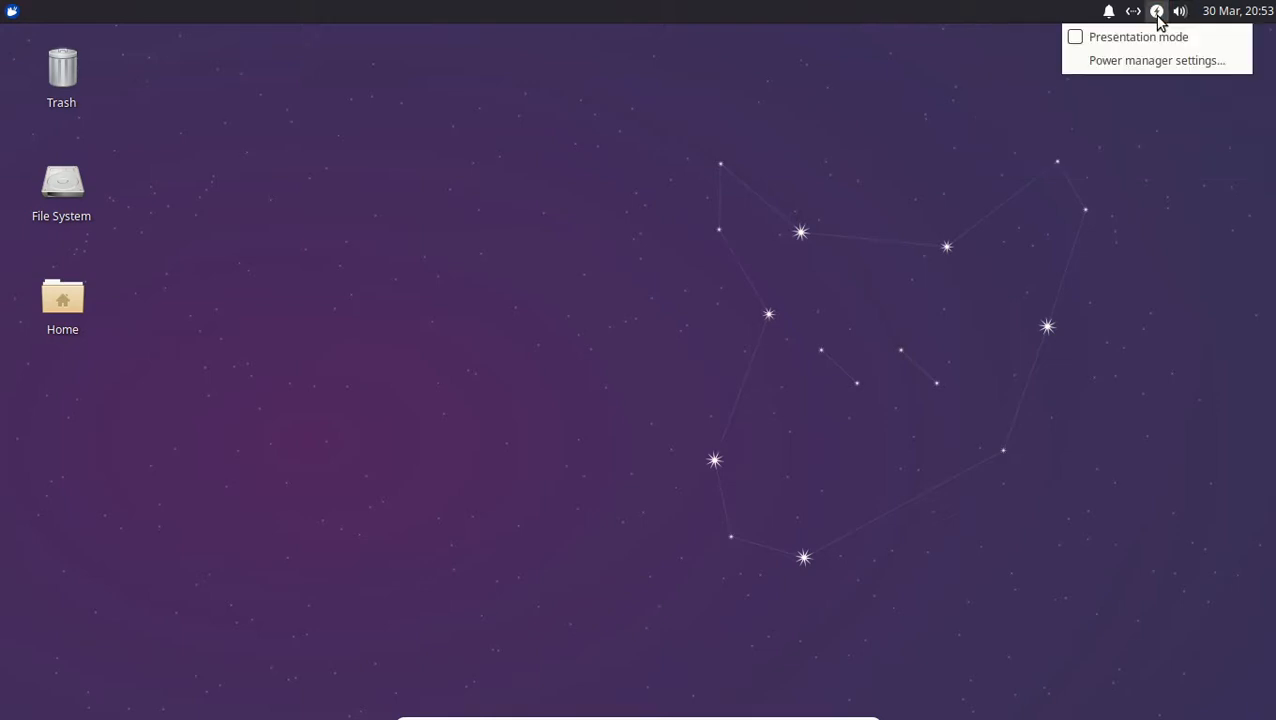
left_click(1157, 16)
left_click(1132, 12)
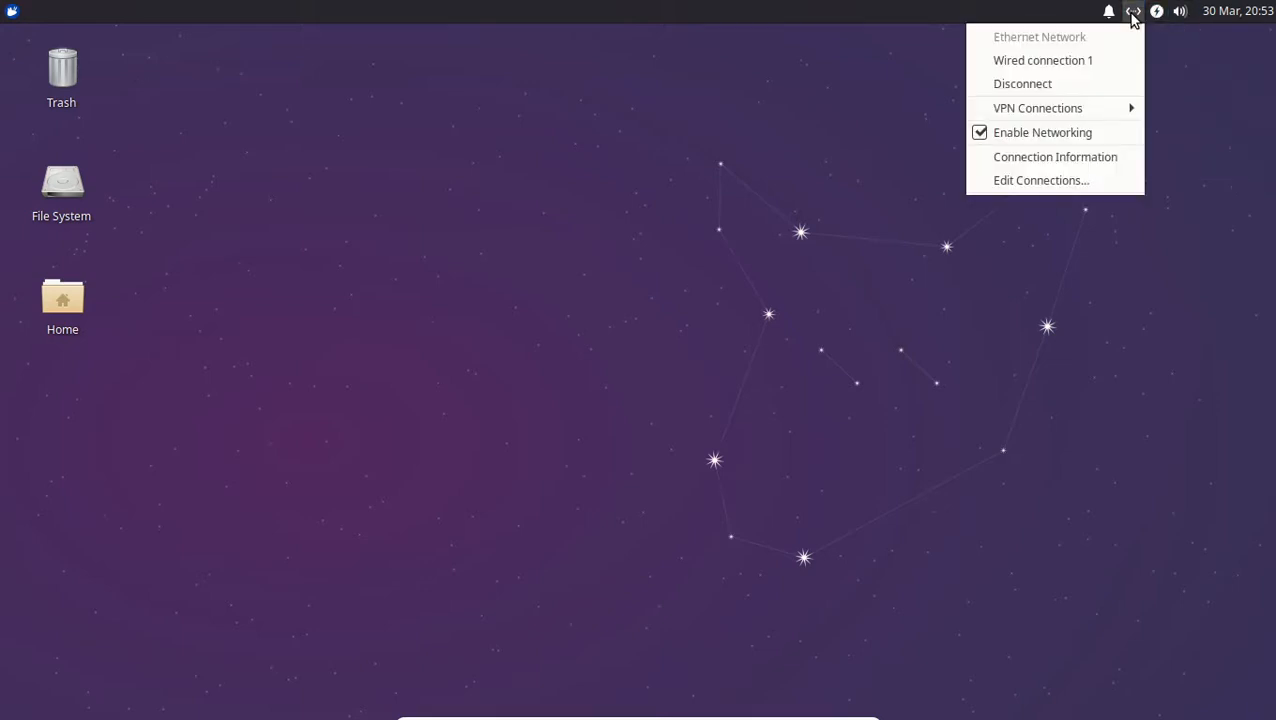
left_click(1131, 14)
left_click(1114, 11)
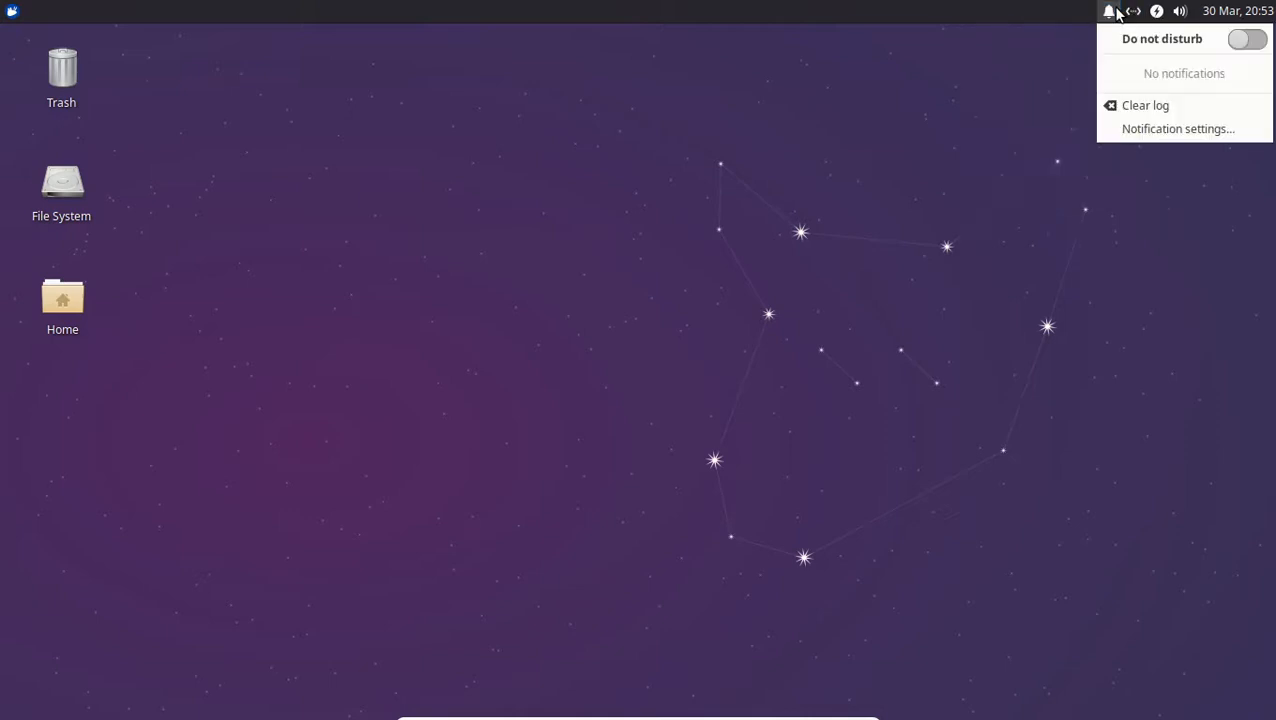
left_click(1093, 29)
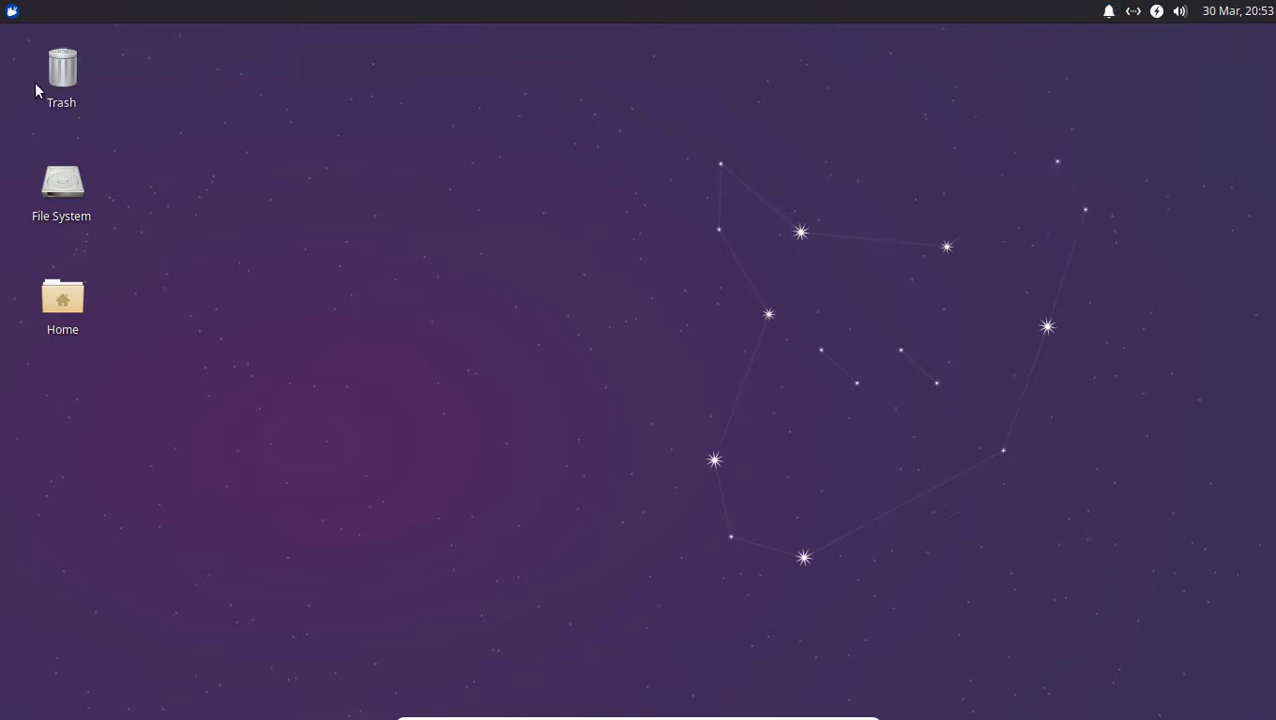
- Open the Terminal Emulator, maximize its window and restore it to normal size
left_click(8, 14)
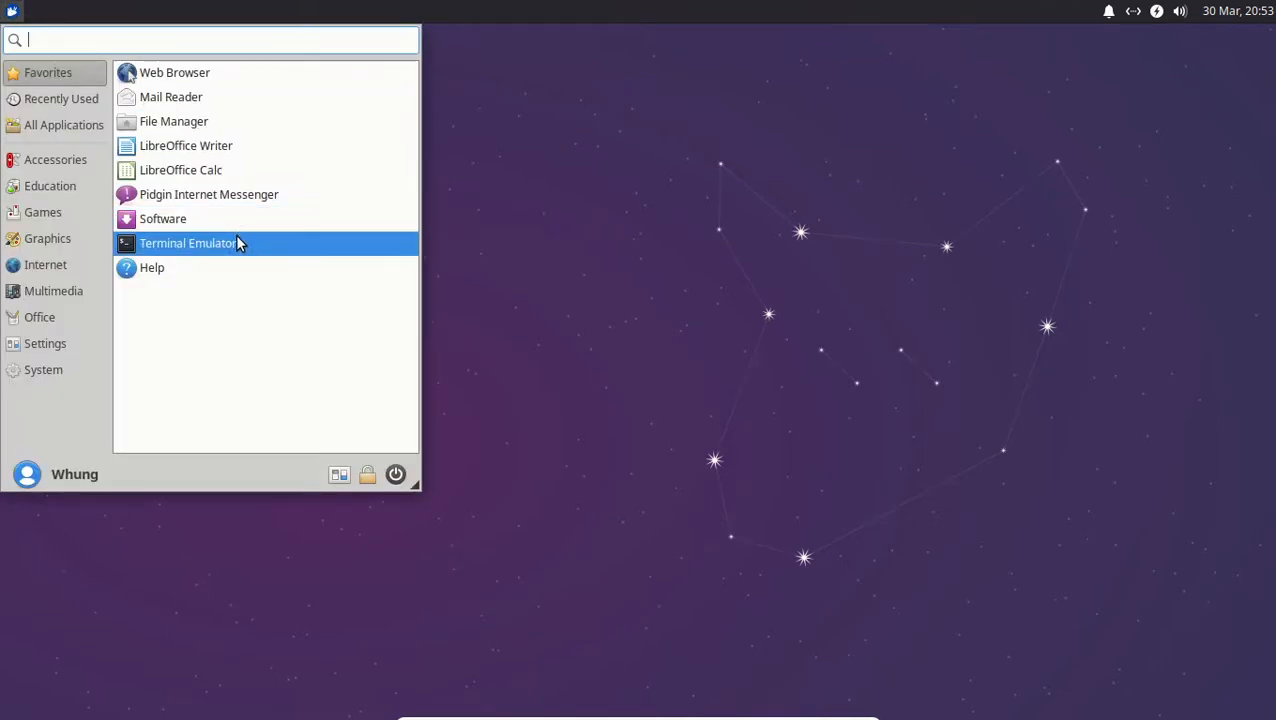
left_click(180, 246)
left_click_drag(328, 37, 572, 3)
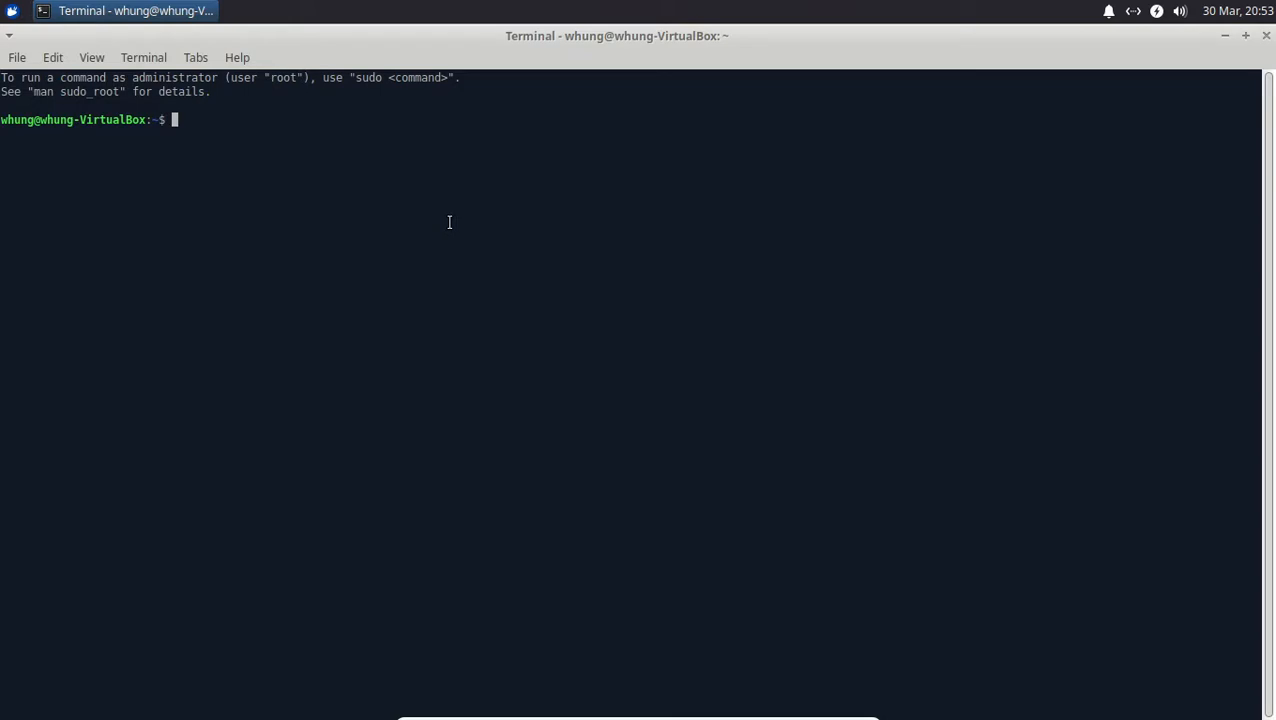
type("+++")
left_click(1244, 35)
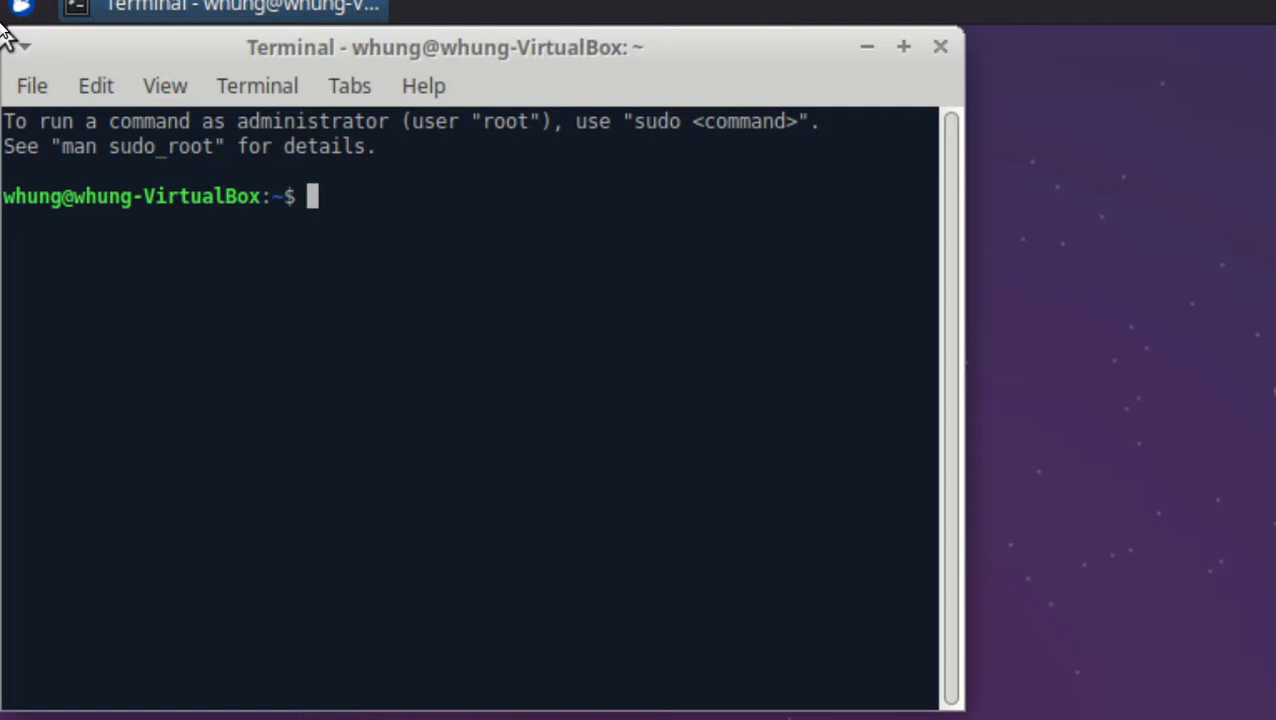
- Try to refresh the package lists by running "apt update" without administrator rights
type("apt ")
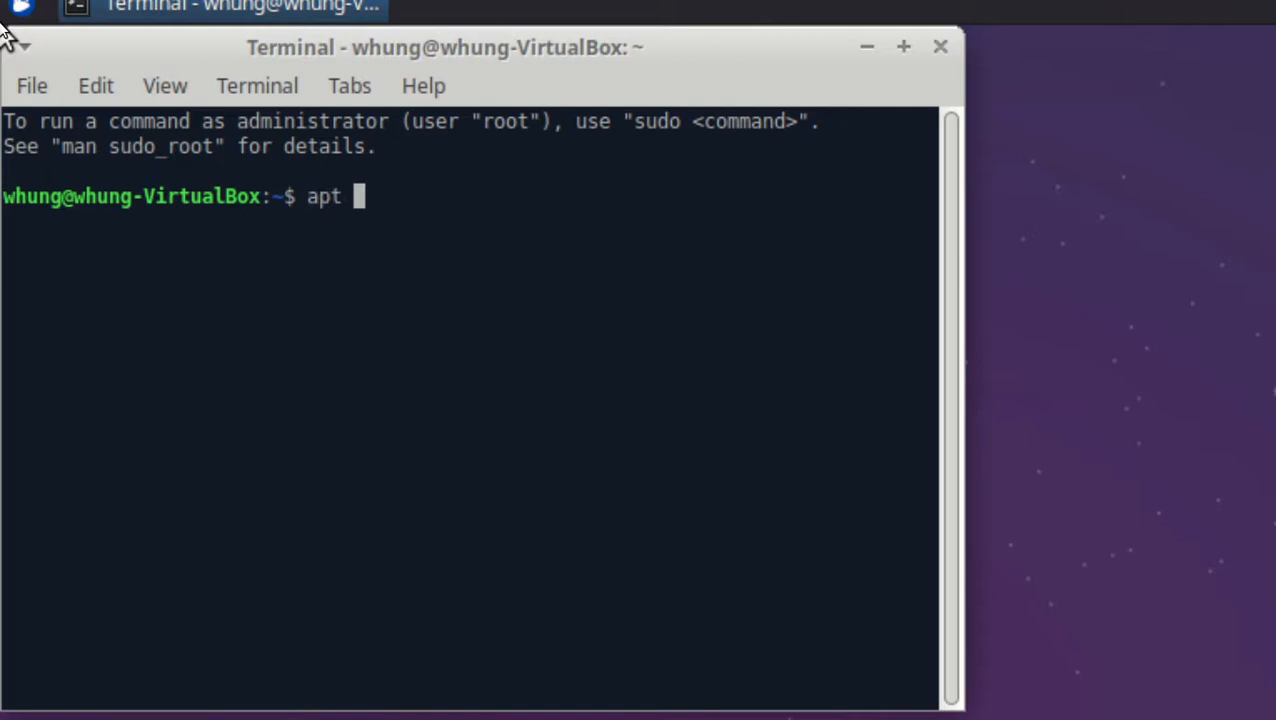
type("update")
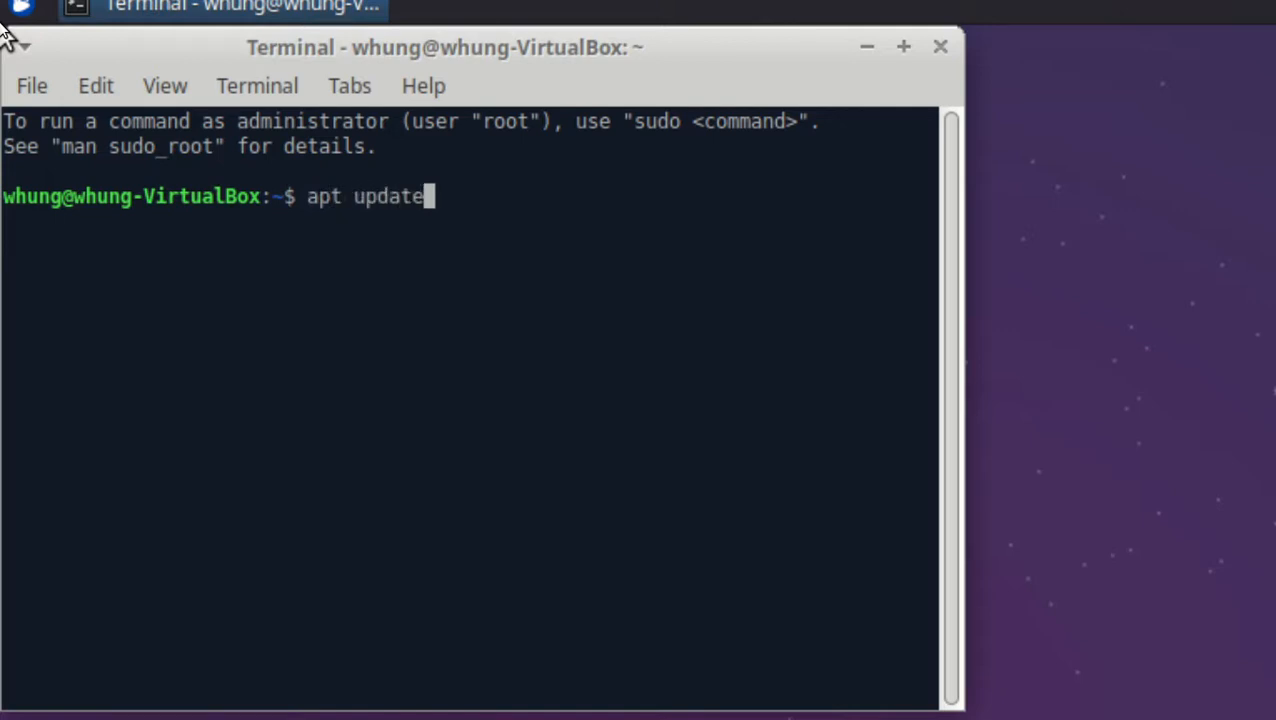
key("Return")
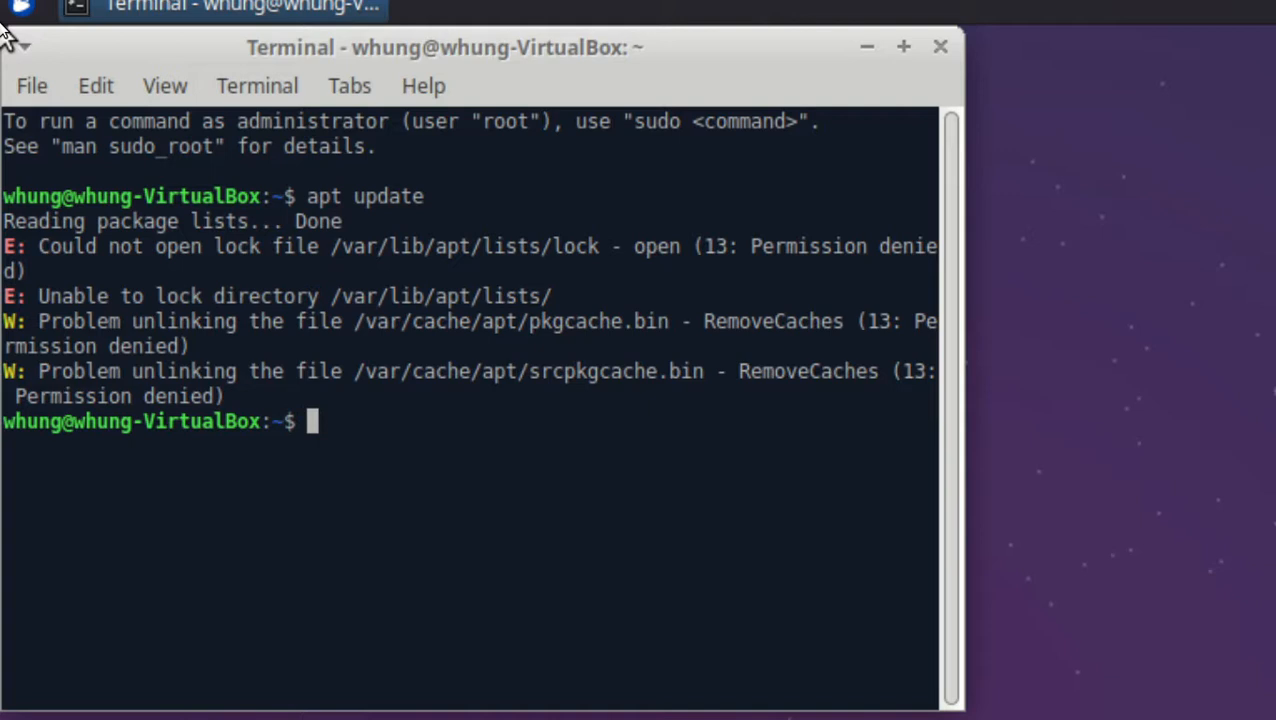
- Refresh the package lists with "sudo apt update", authenticating with the account password
type("sudo")
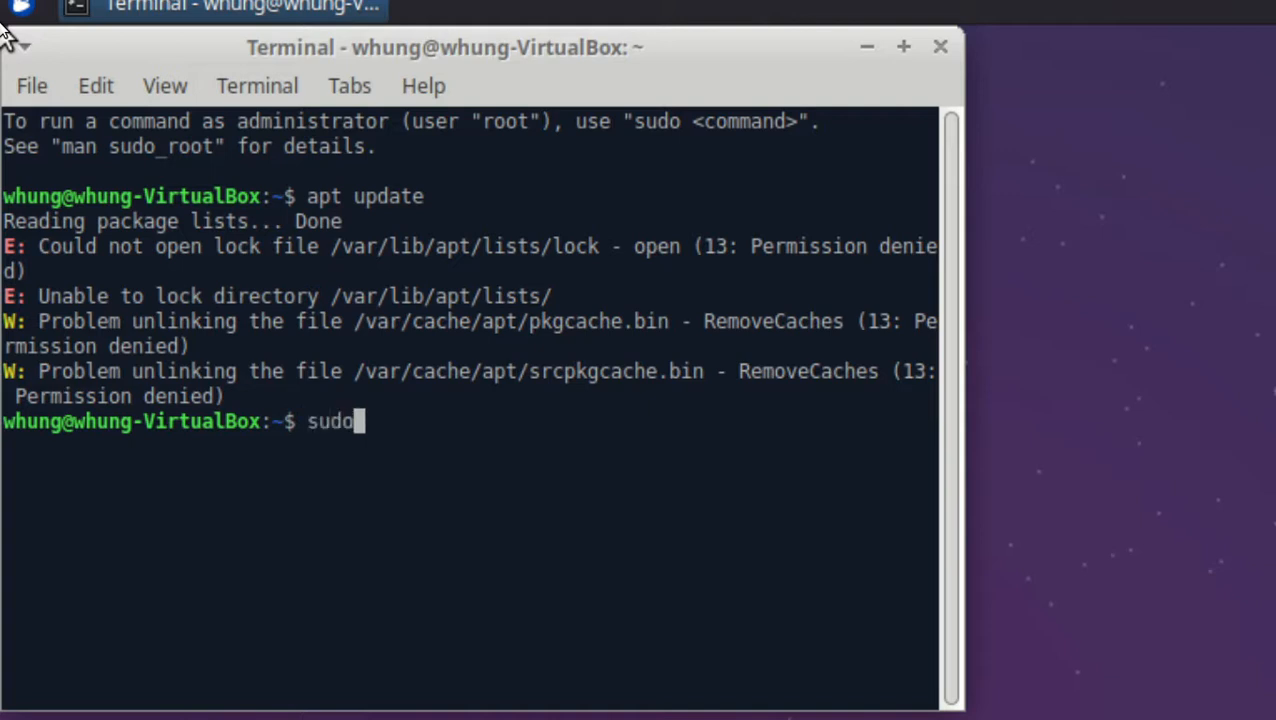
type(" ap")
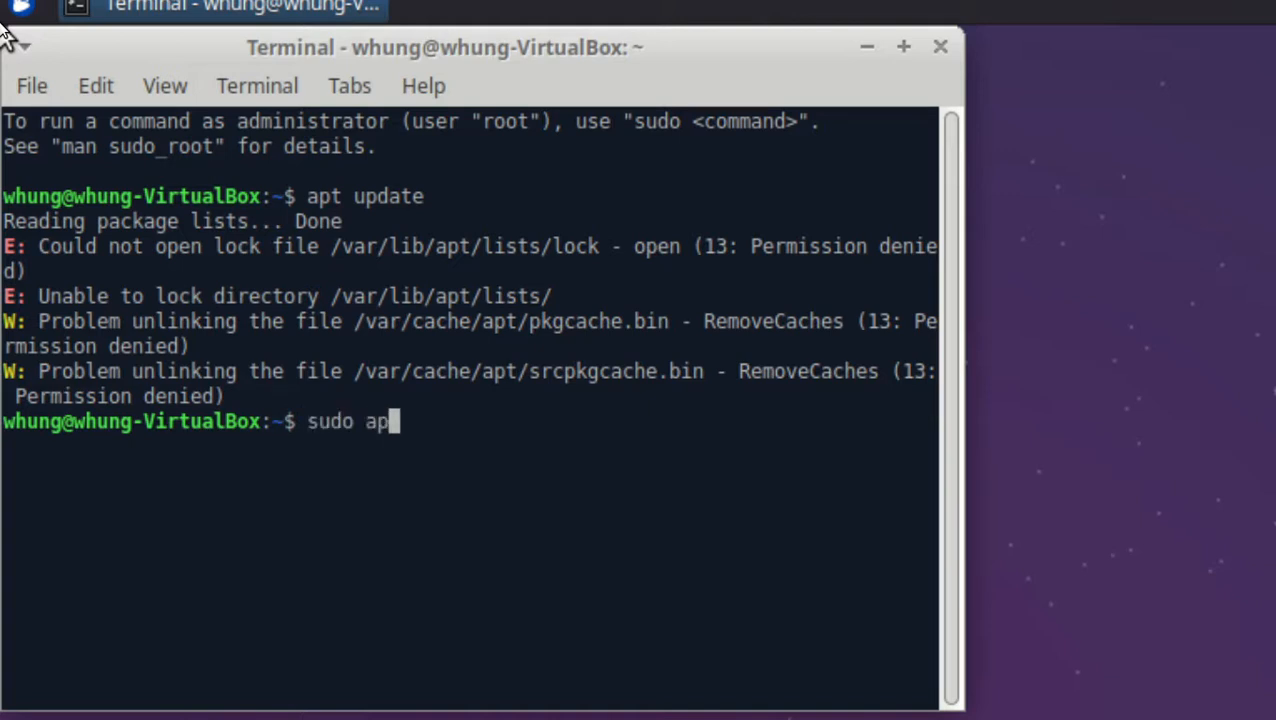
type("t update")
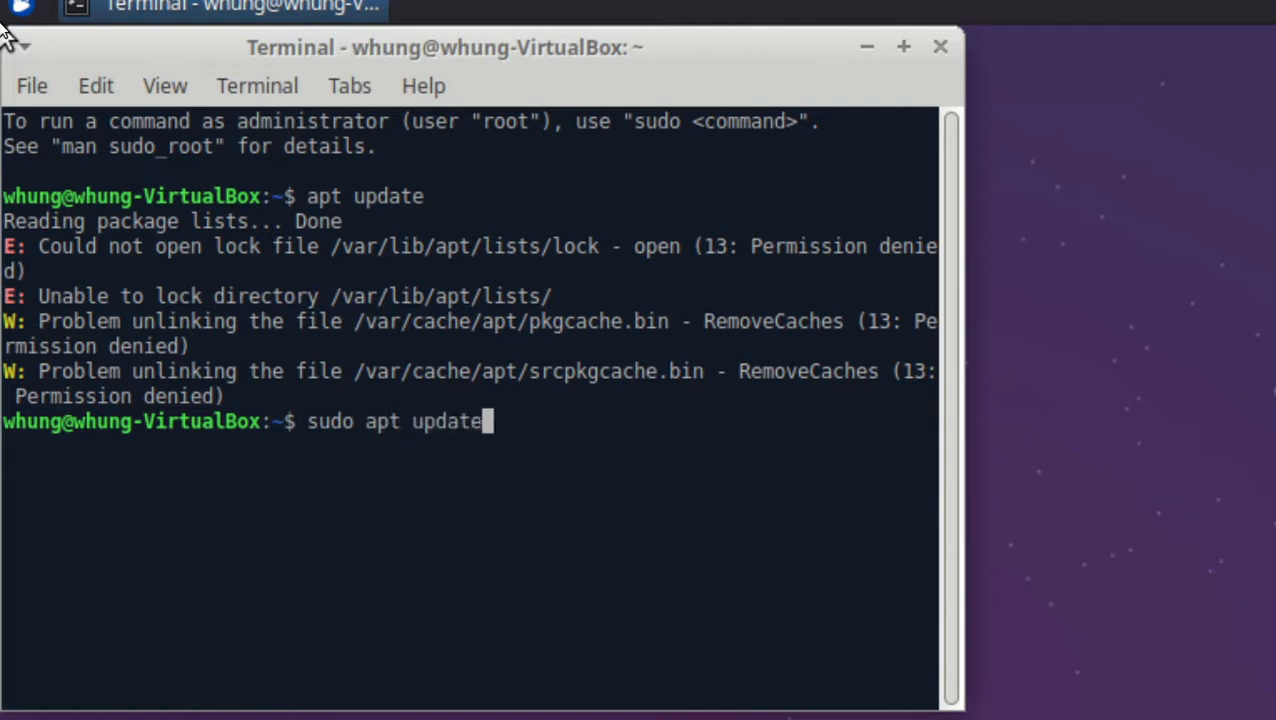
key("Return")
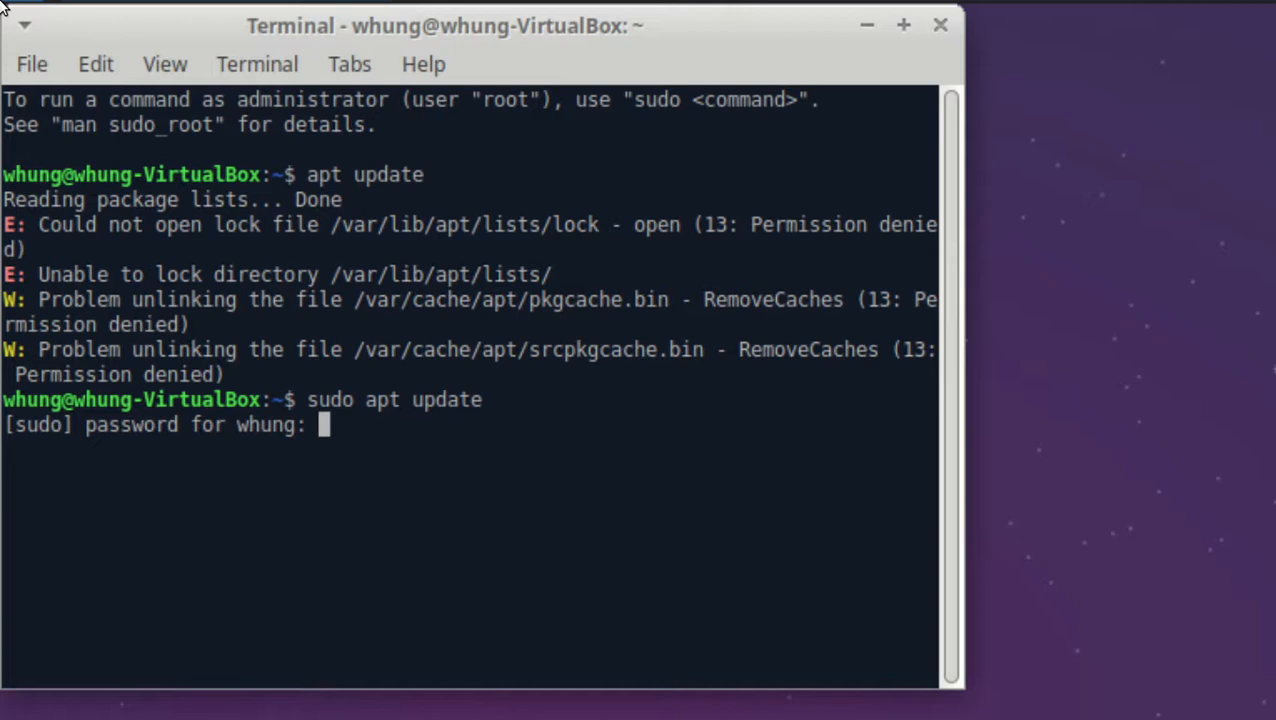
key("Return")
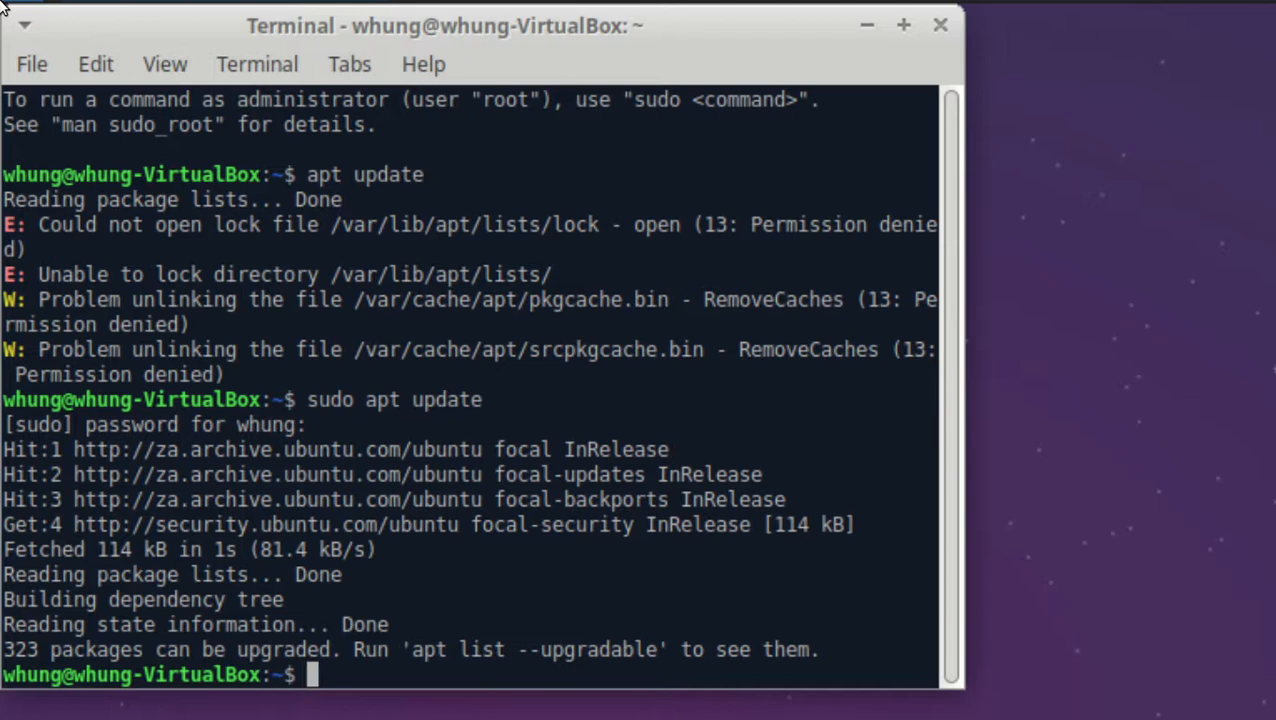
- Try to upgrade the installed packages by running "apt upgrade" without administrator rights
type("apt u")
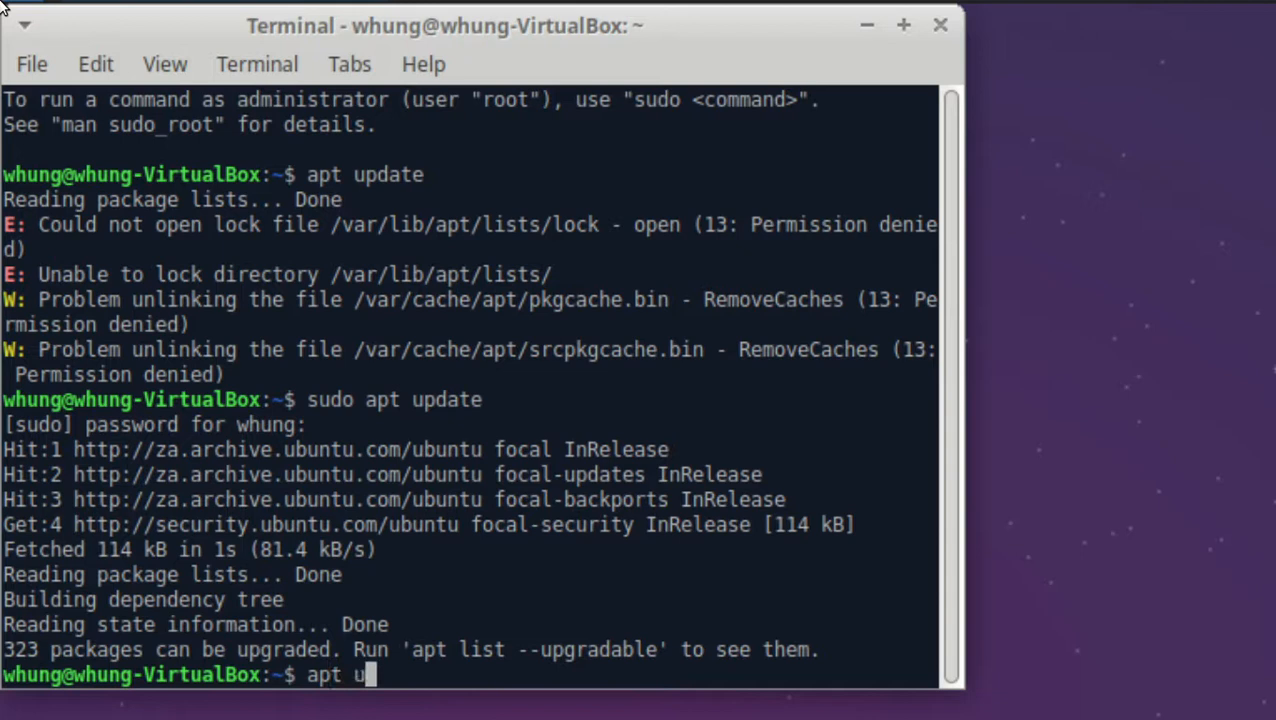
type("pgrade")
key("Return")
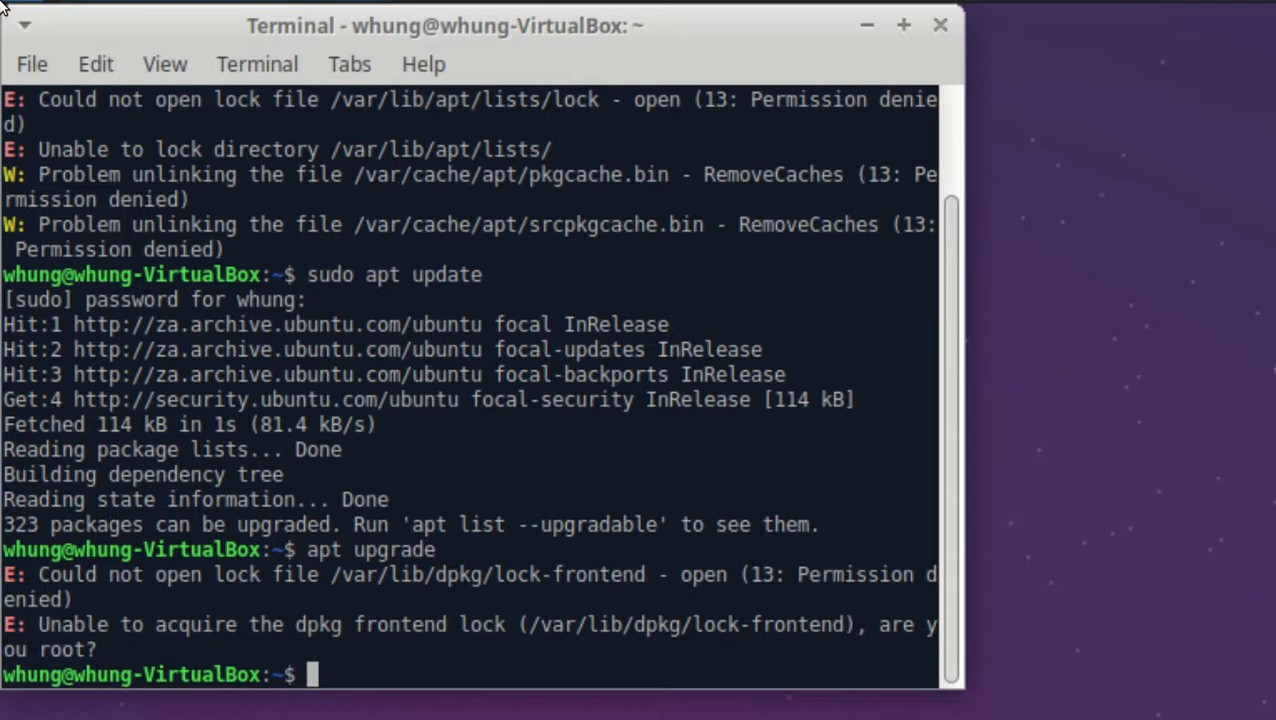
- Upgrade the installed packages with "sudo apt upgrade" and agree to continue with the installation
type("sudo ")
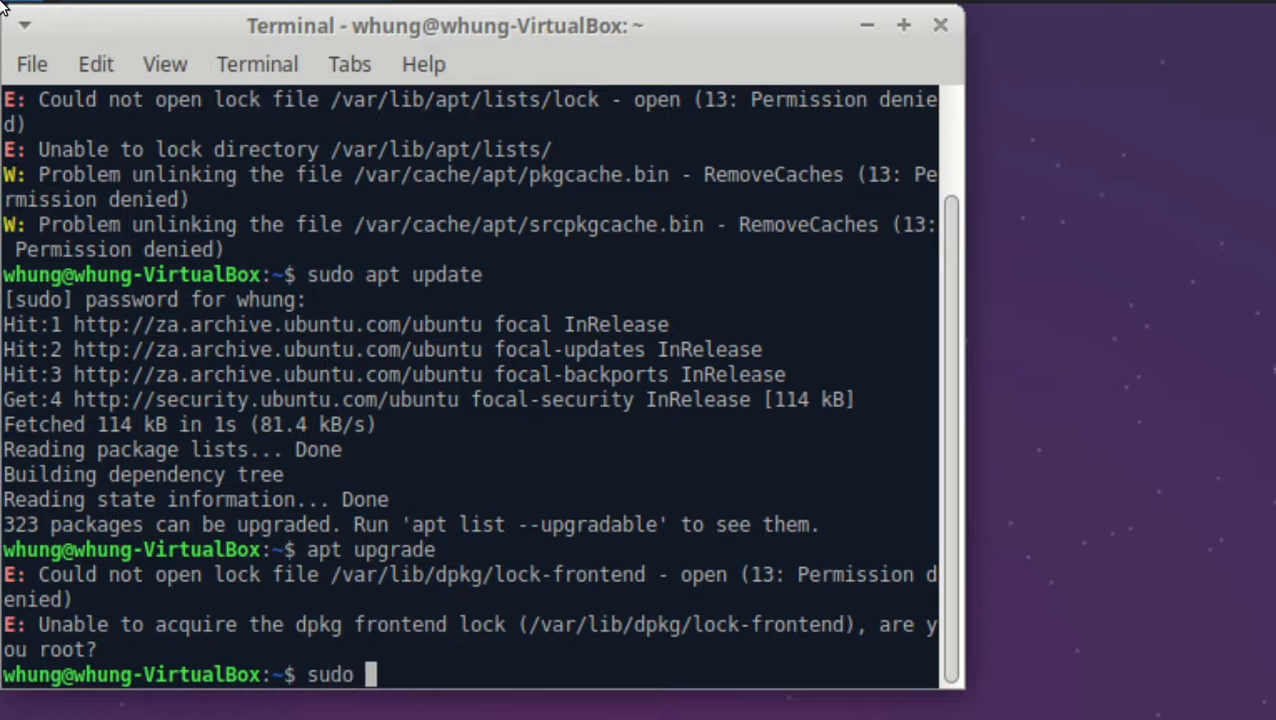
type("apt")
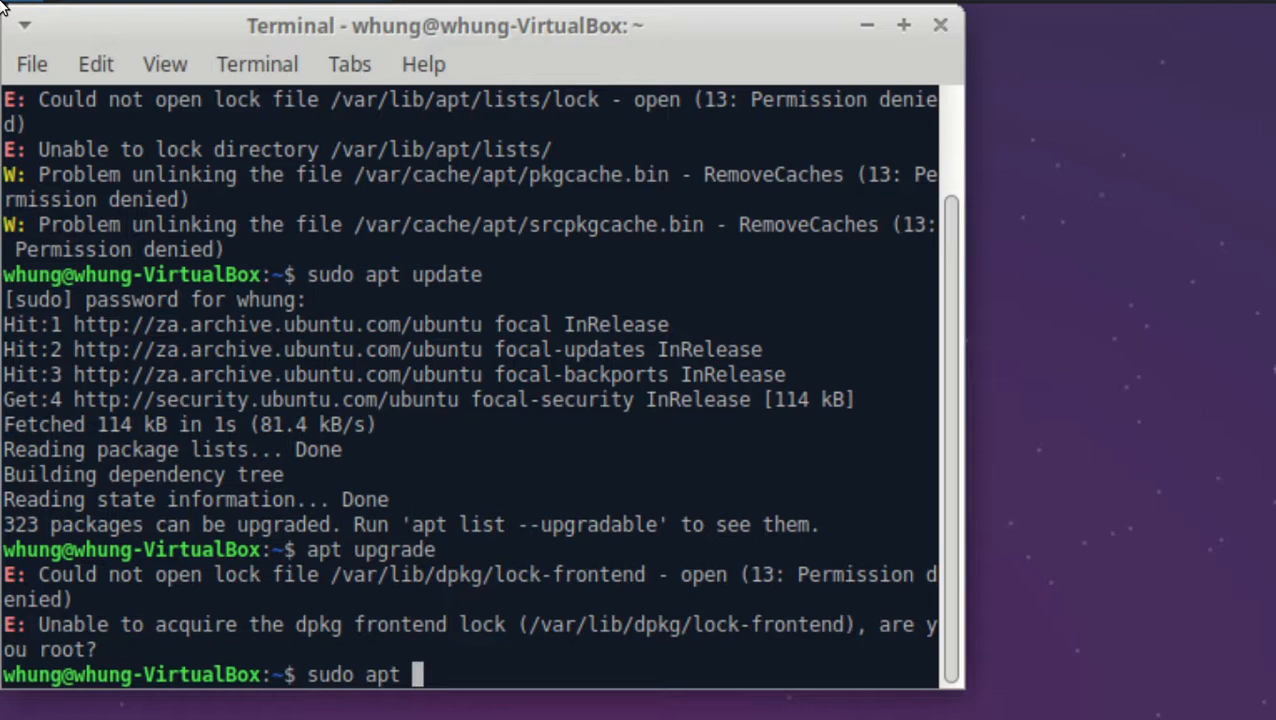
type("upgrade")
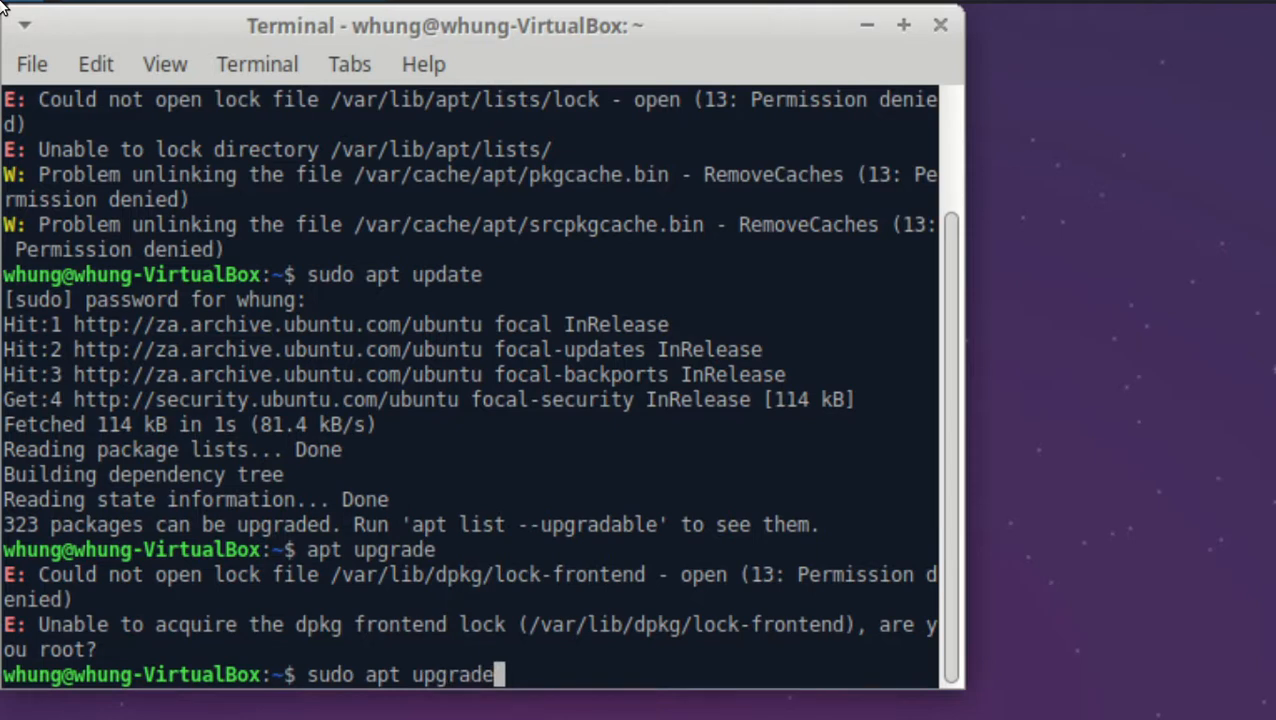
key("Return")
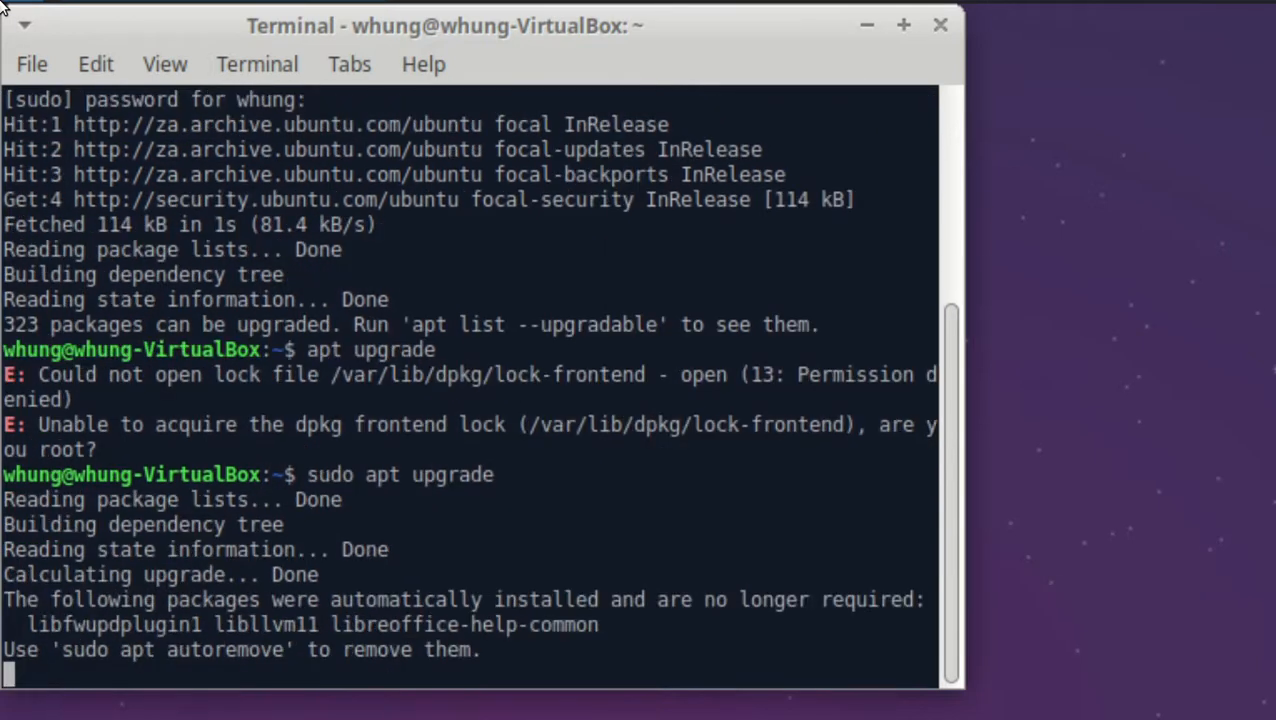
type("y")
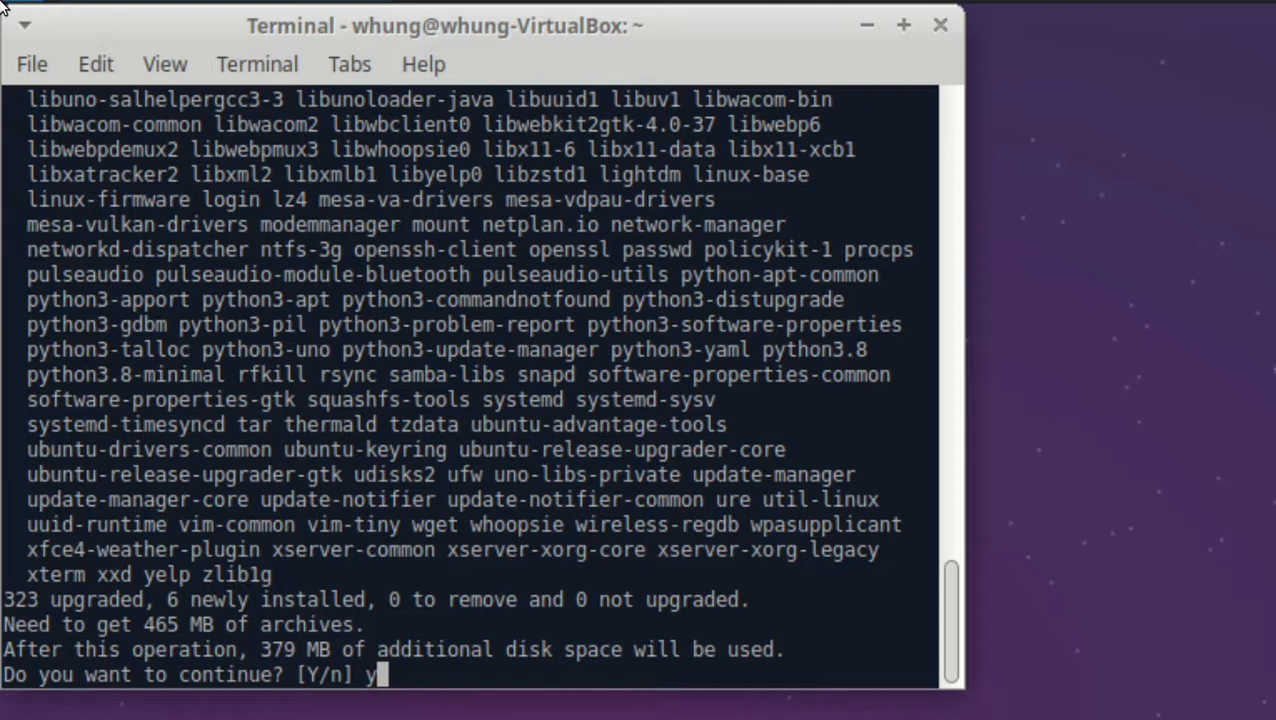
key("Return")
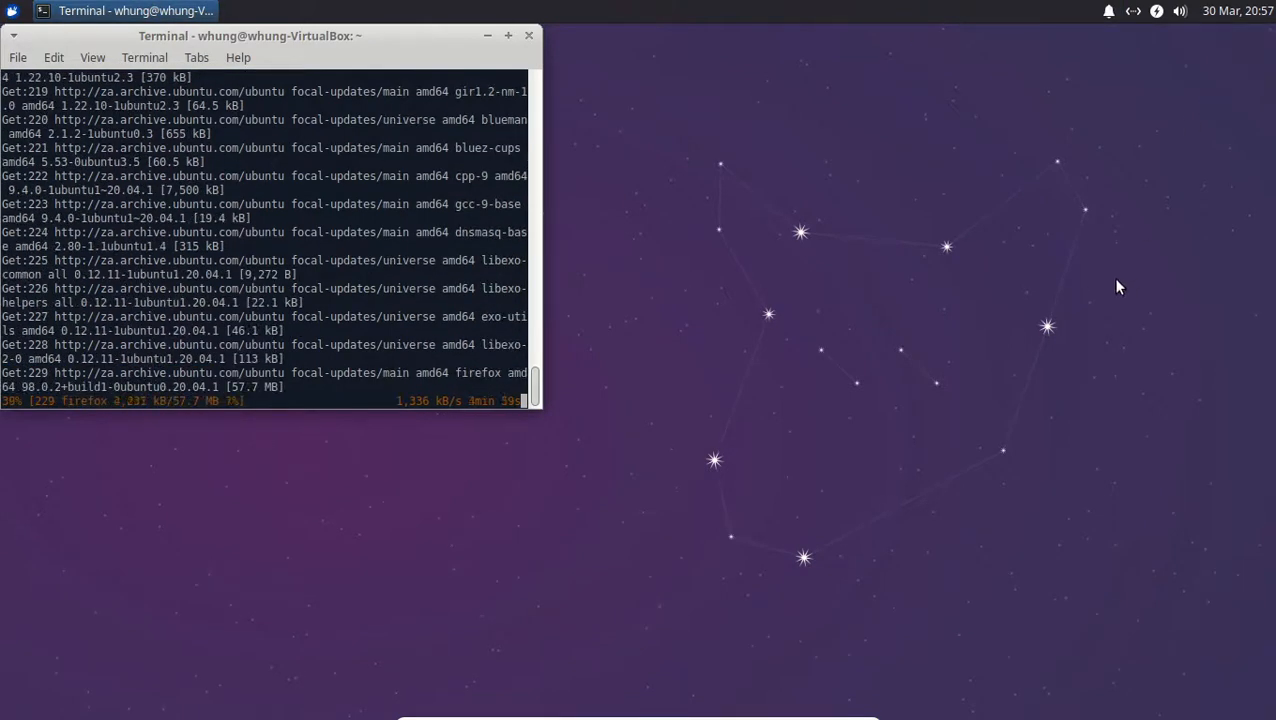
- Switch the virtual machine from full screen to Scaled Mode and enlarge its window to fill most of the host desktop beside the camera window
key("ctrl+f")
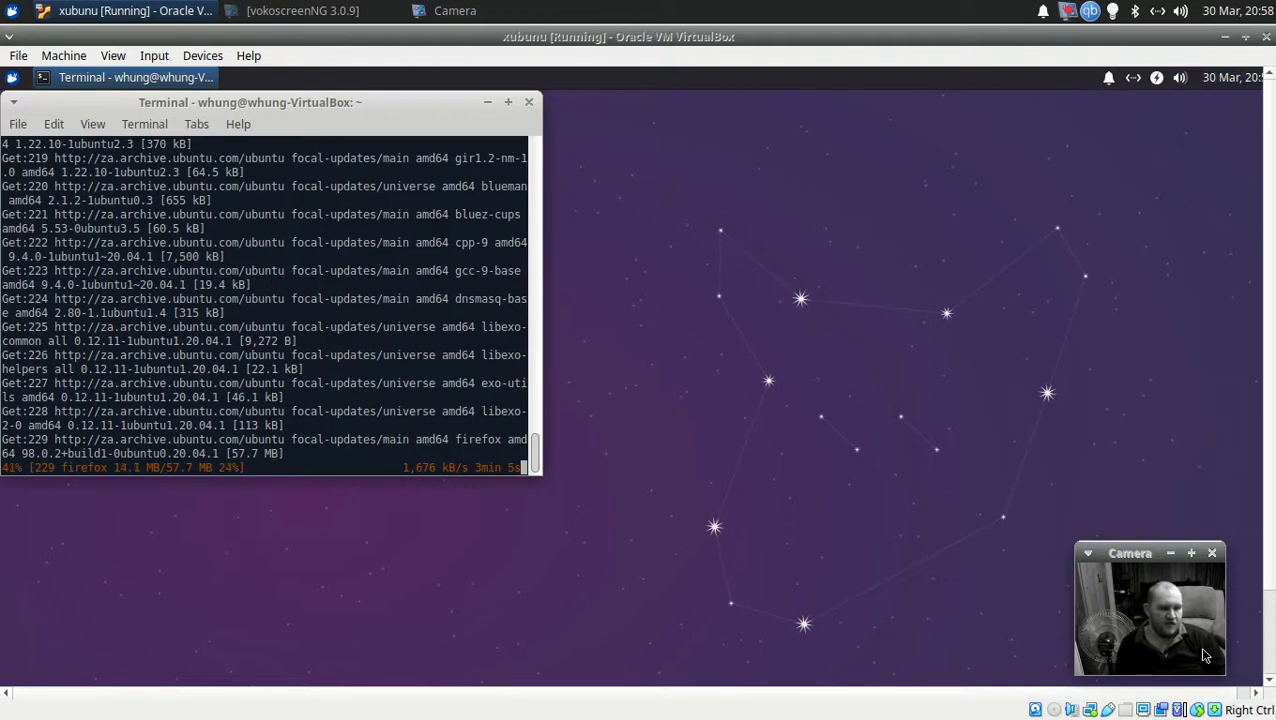
left_click(111, 56)
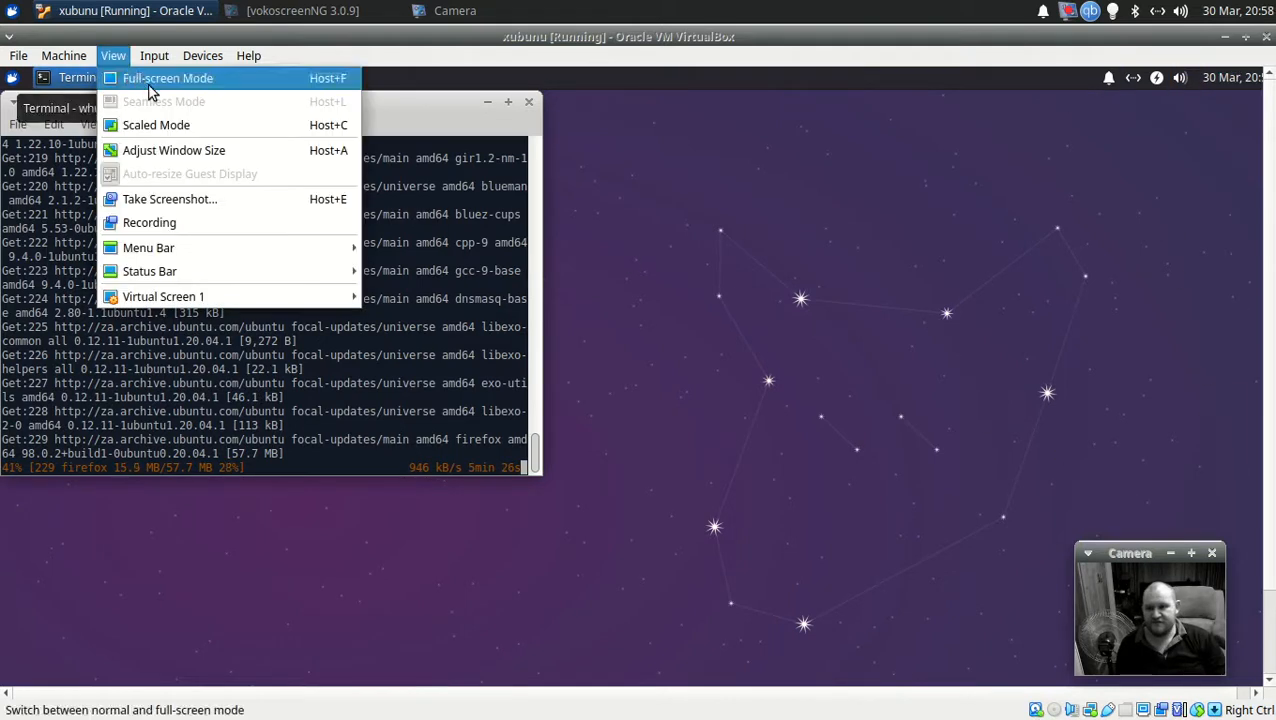
left_click(195, 128)
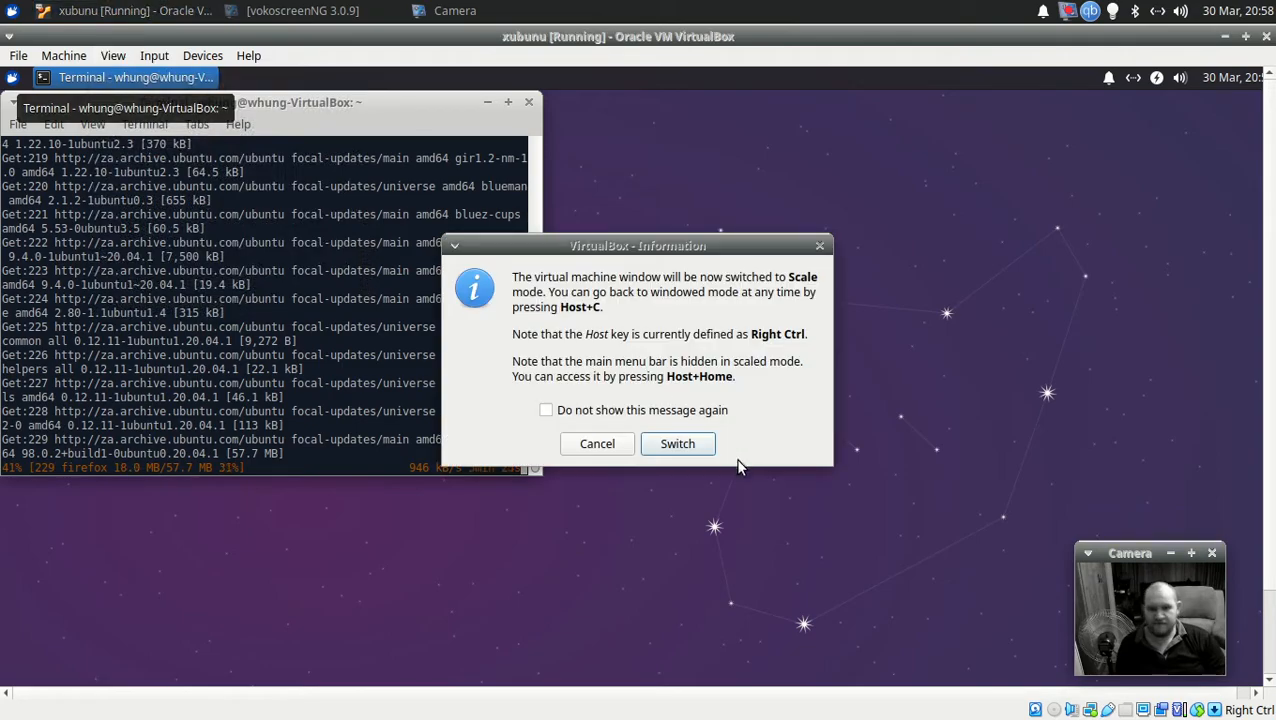
left_click(679, 446)
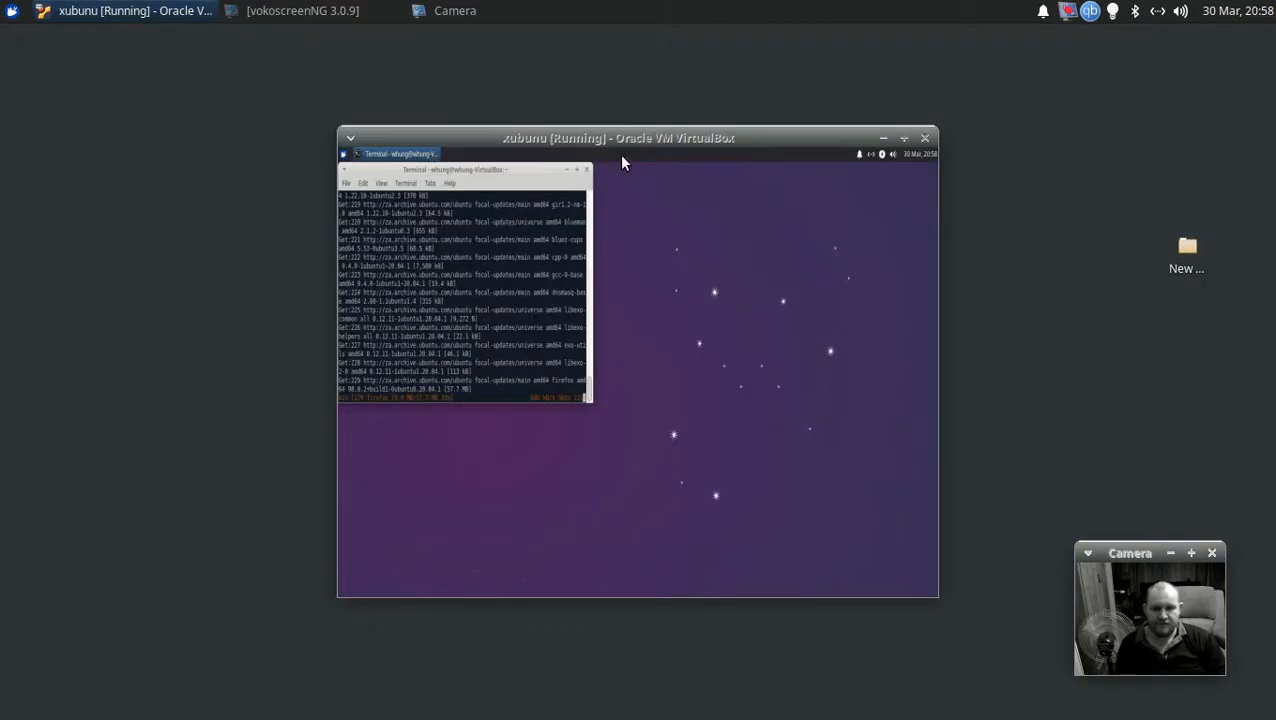
left_click_drag(618, 143, 284, 42)
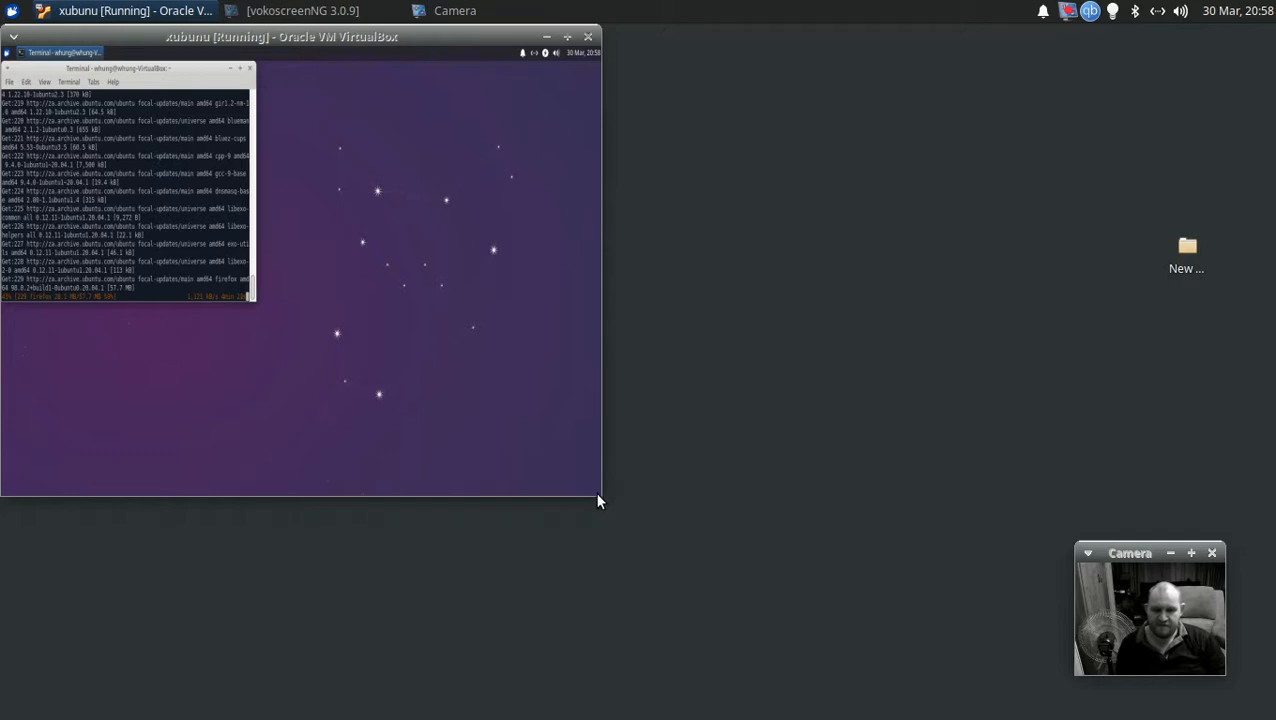
left_click_drag(598, 495, 1060, 718)
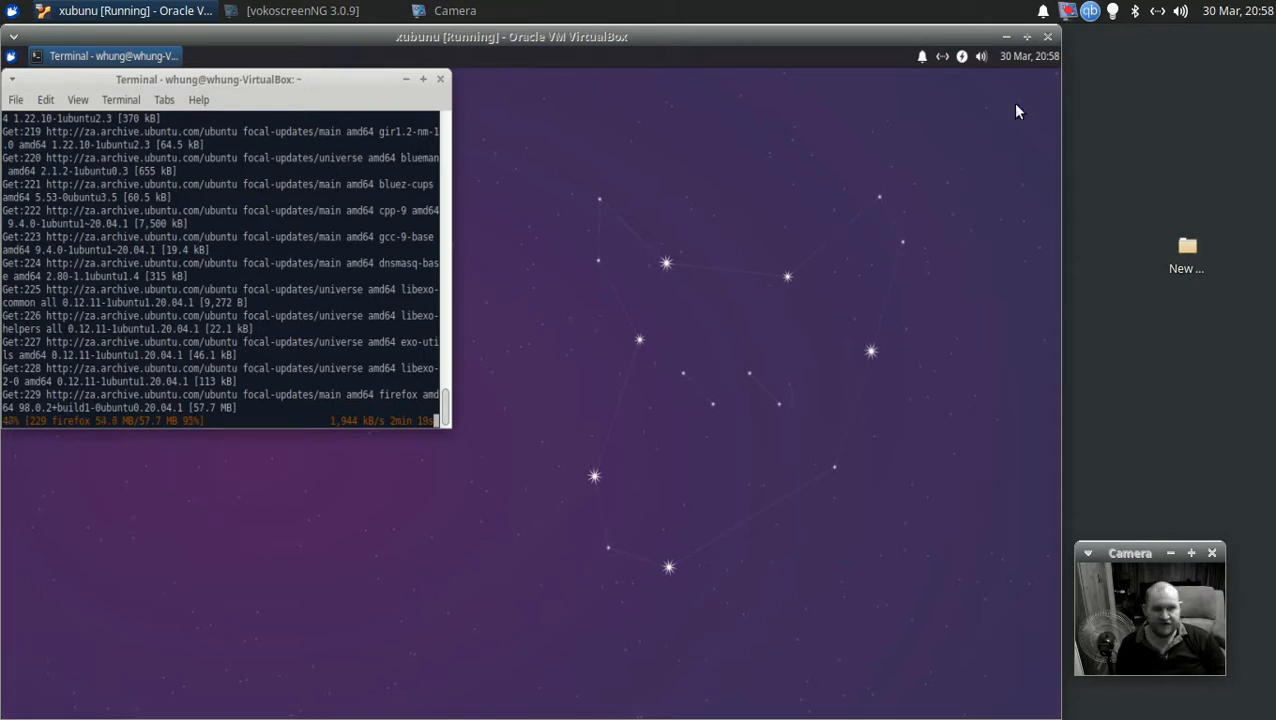
right_click(1072, 17)
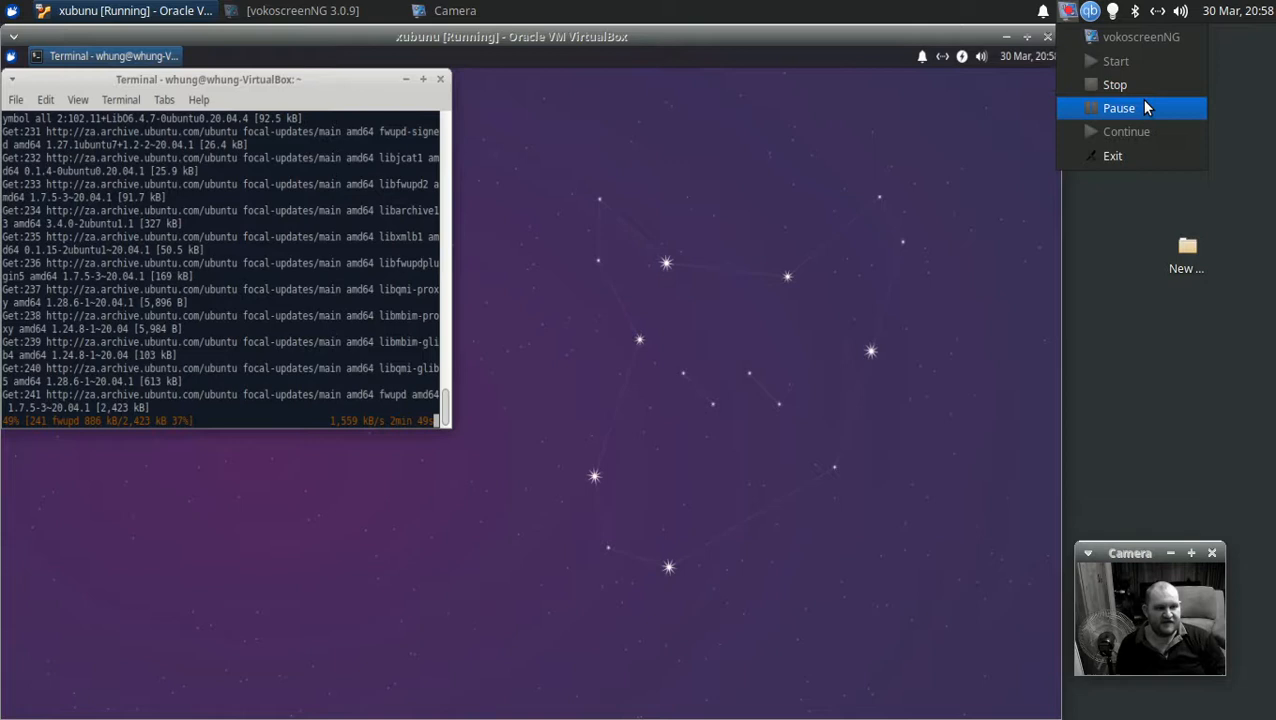
left_click(1140, 101)
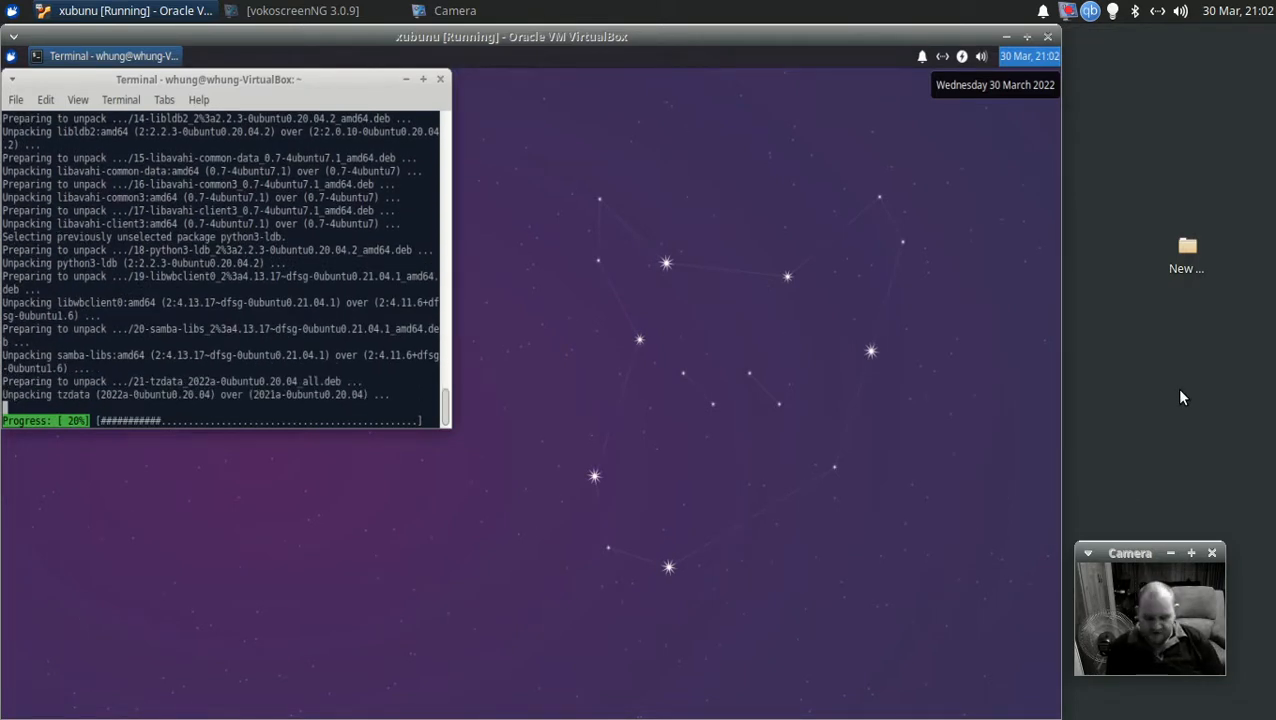
- Return the virtual machine to full-screen mode and open Firefox in the guest, keeping only its welcome tab
key("ctrl+f")
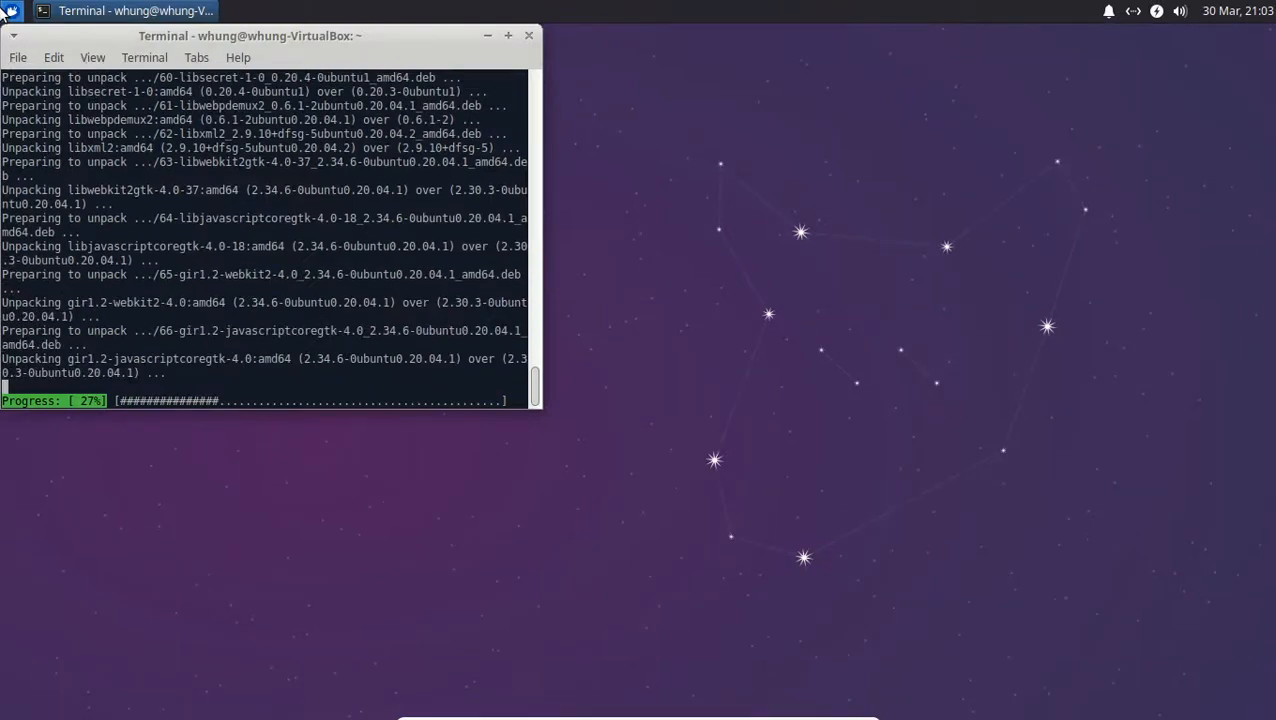
left_click(8, 12)
key("Escape")
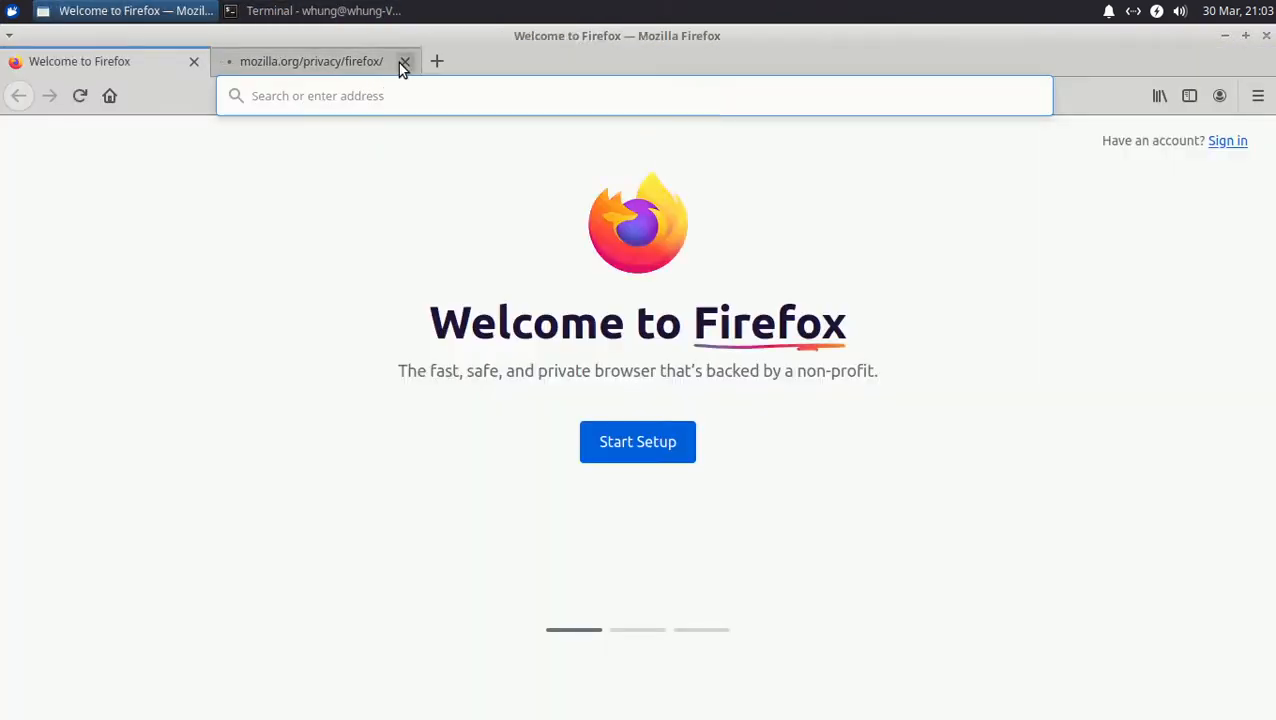
left_click(404, 62)
- Search the web for "ubuntu terminal zoom in" from the Firefox address bar
left_click(310, 97)
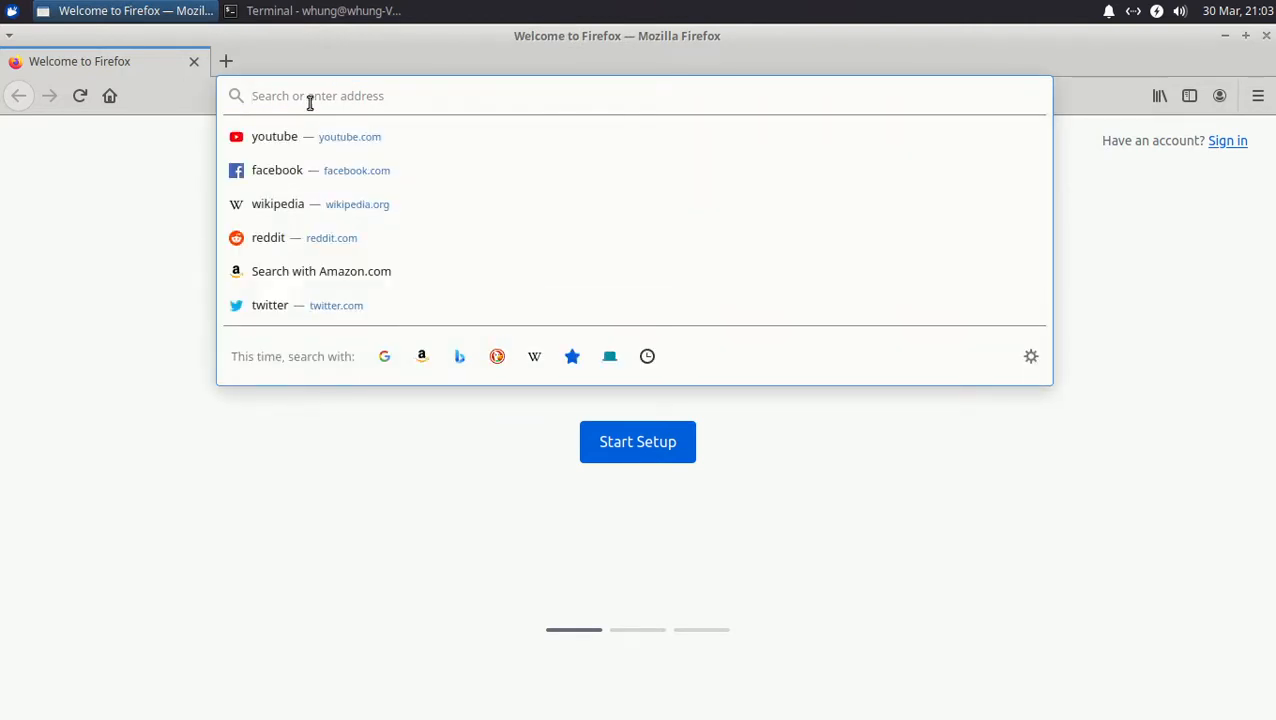
type("ubun")
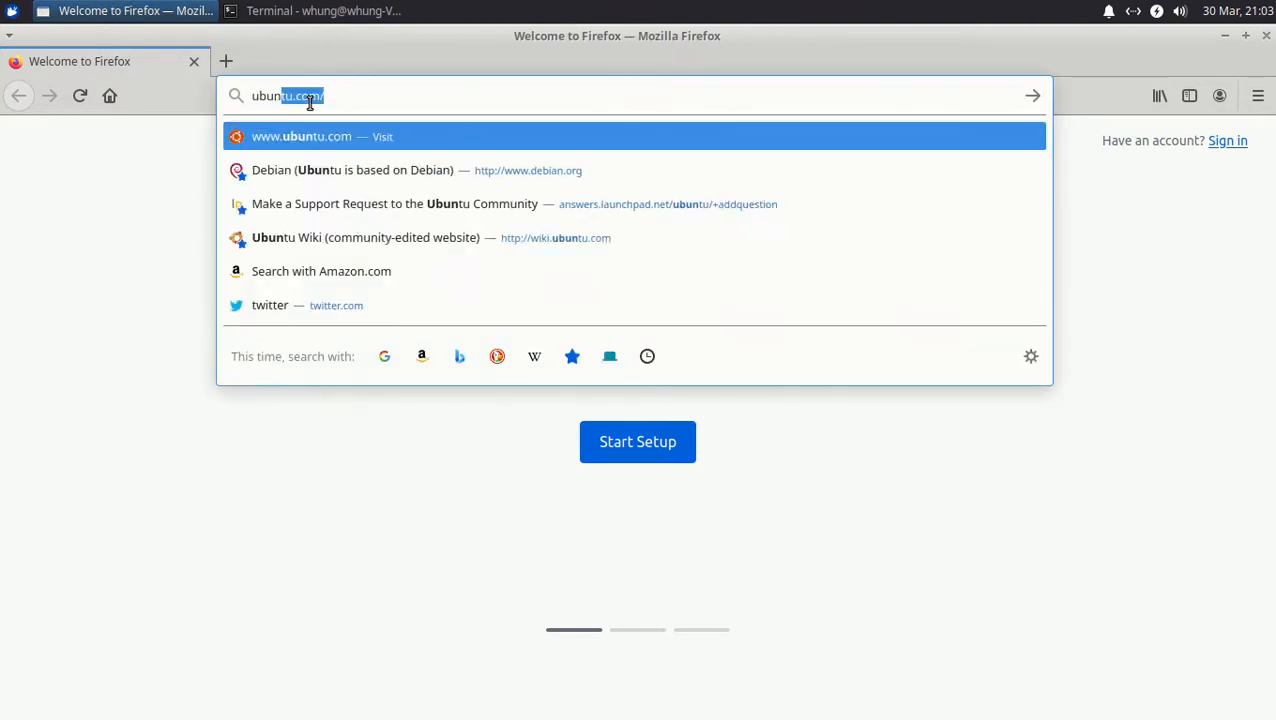
type("tu")
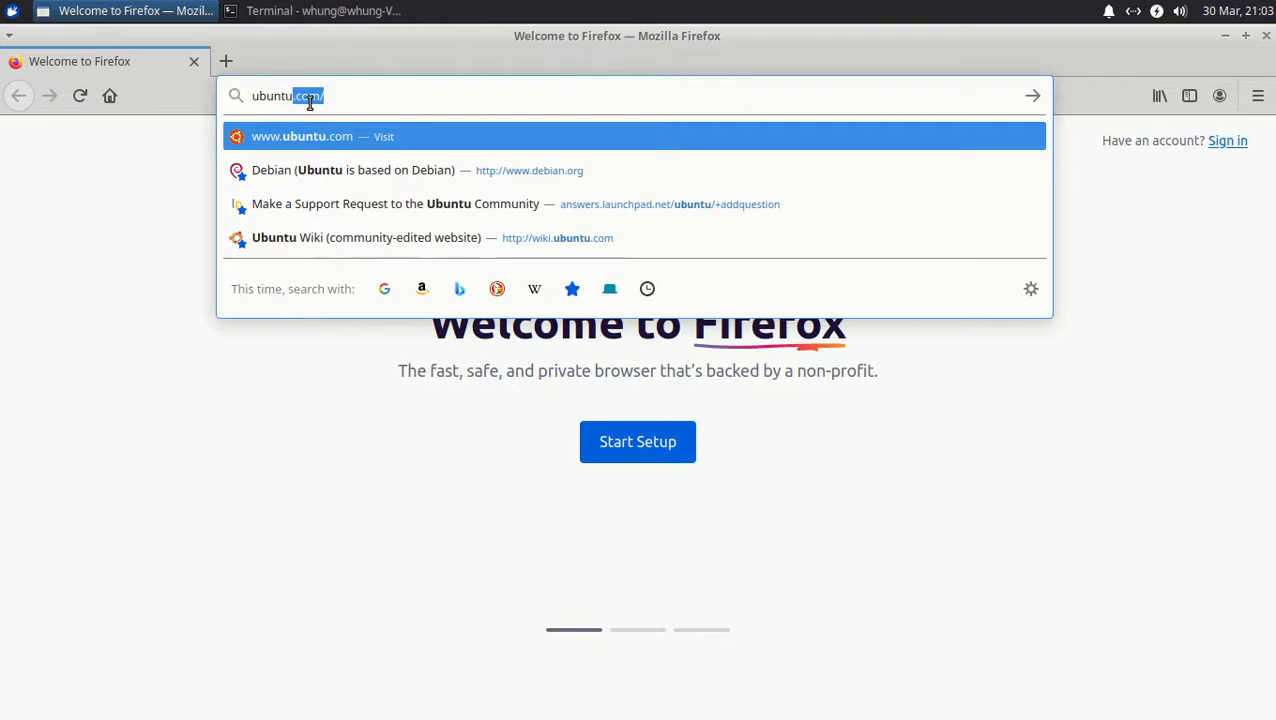
key("BackSpace")
left_click(310, 11)
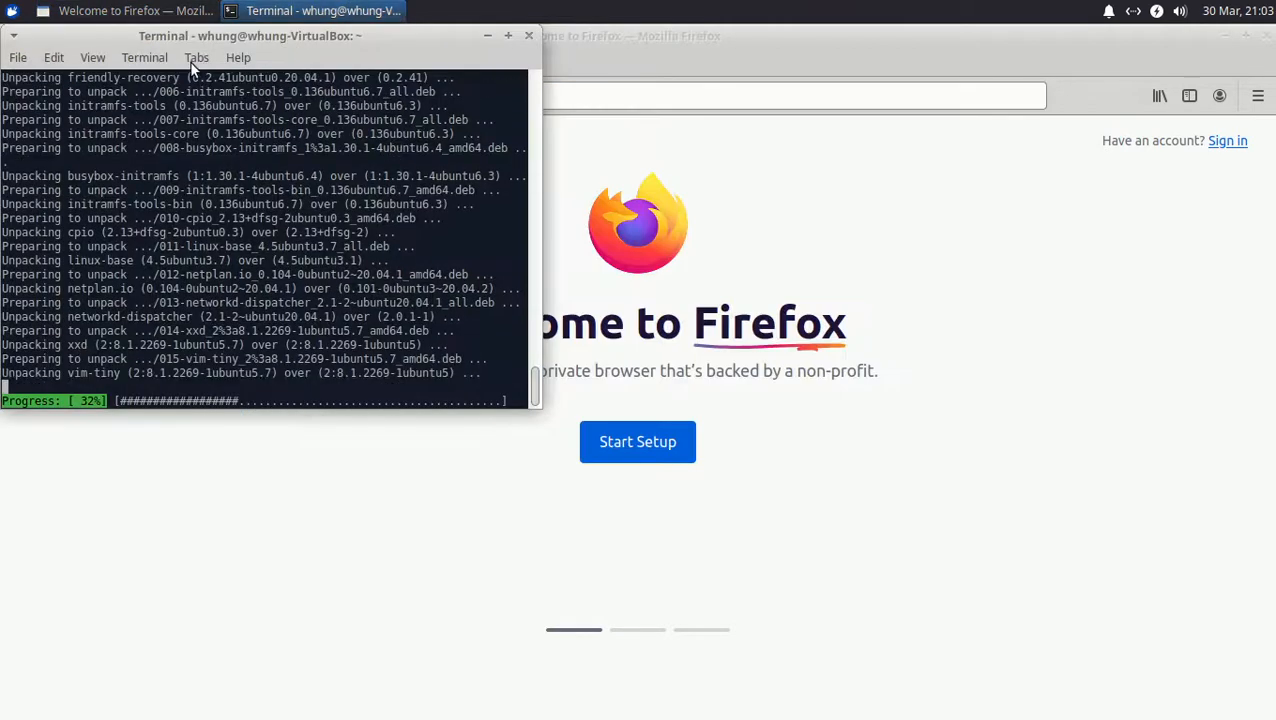
left_click(586, 94)
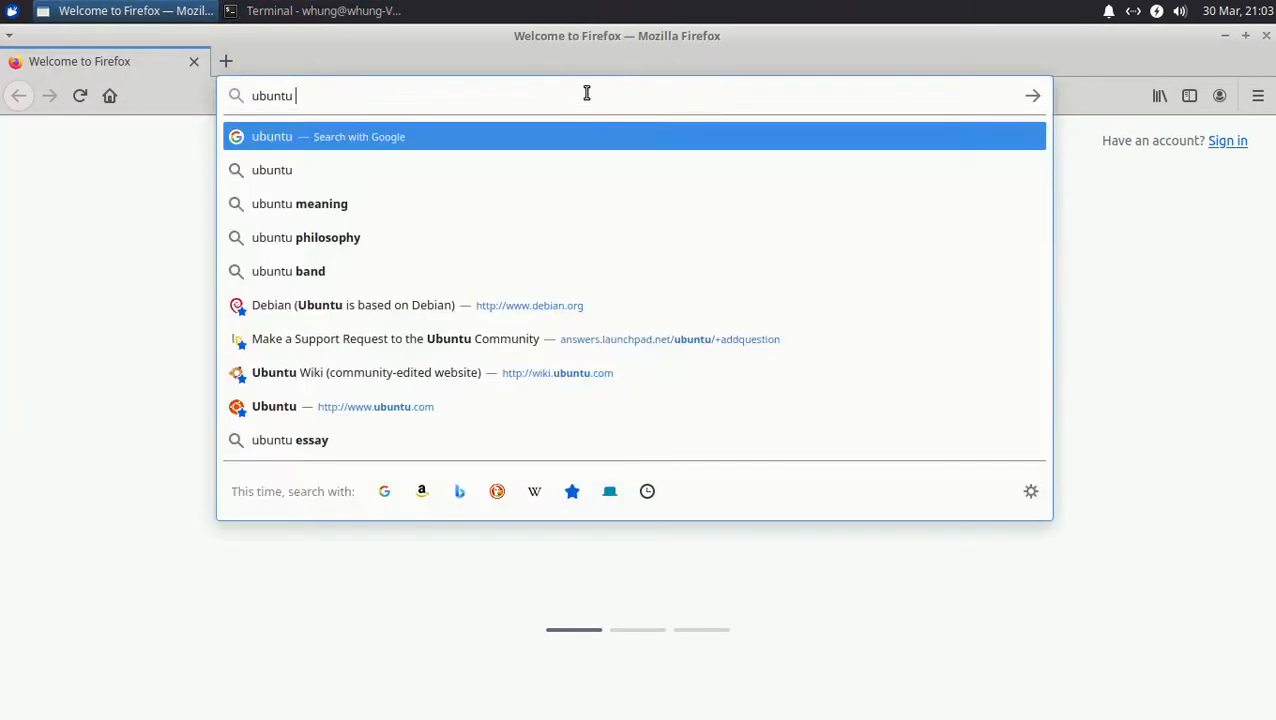
type("ter")
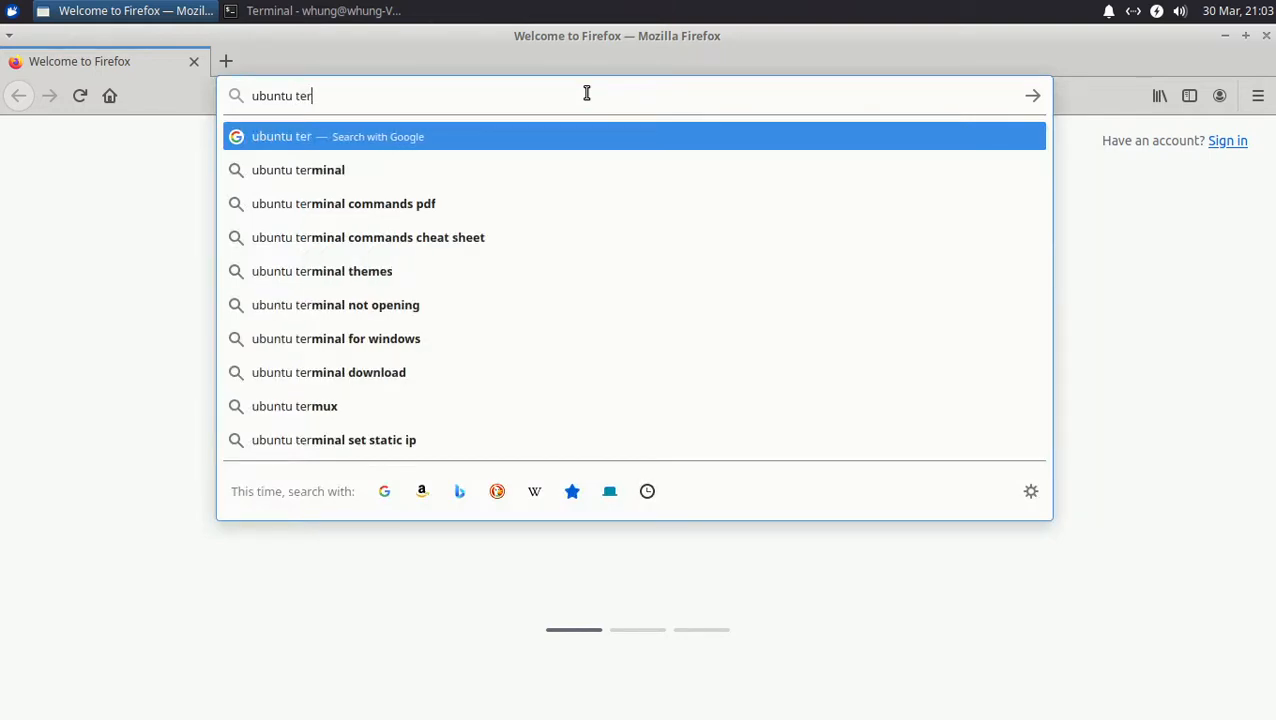
type("minal ")
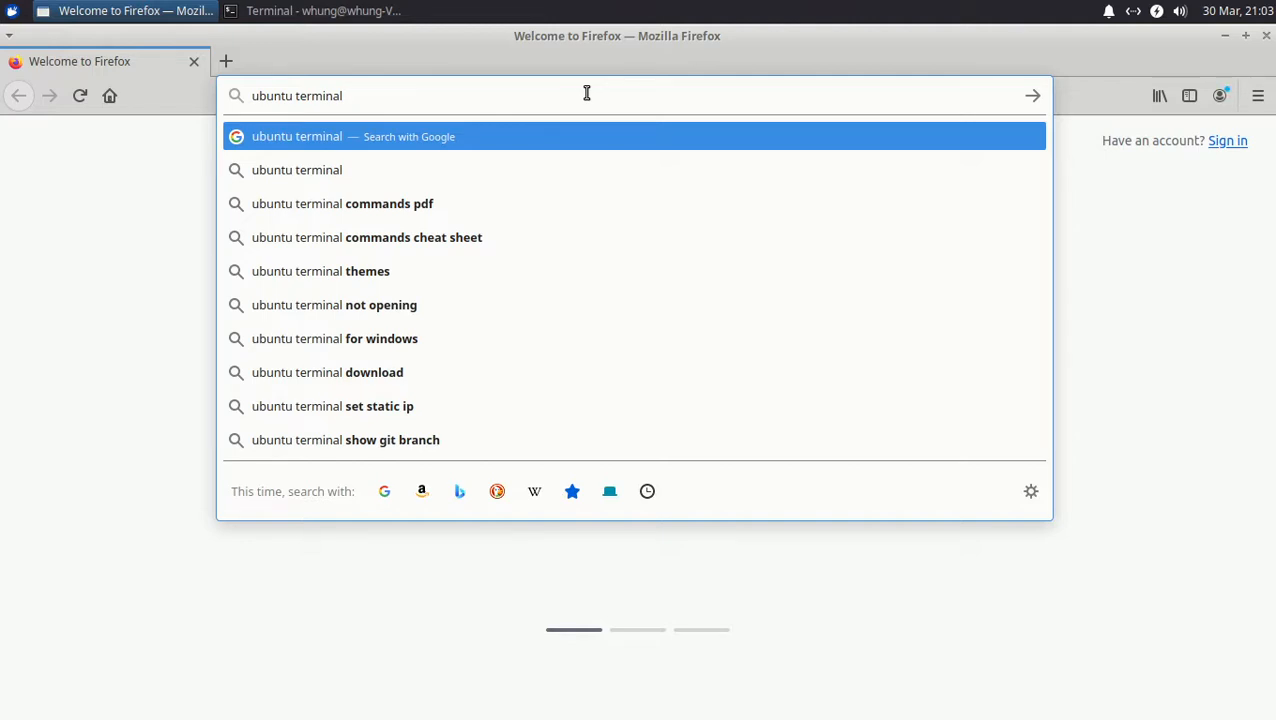
type("zoom")
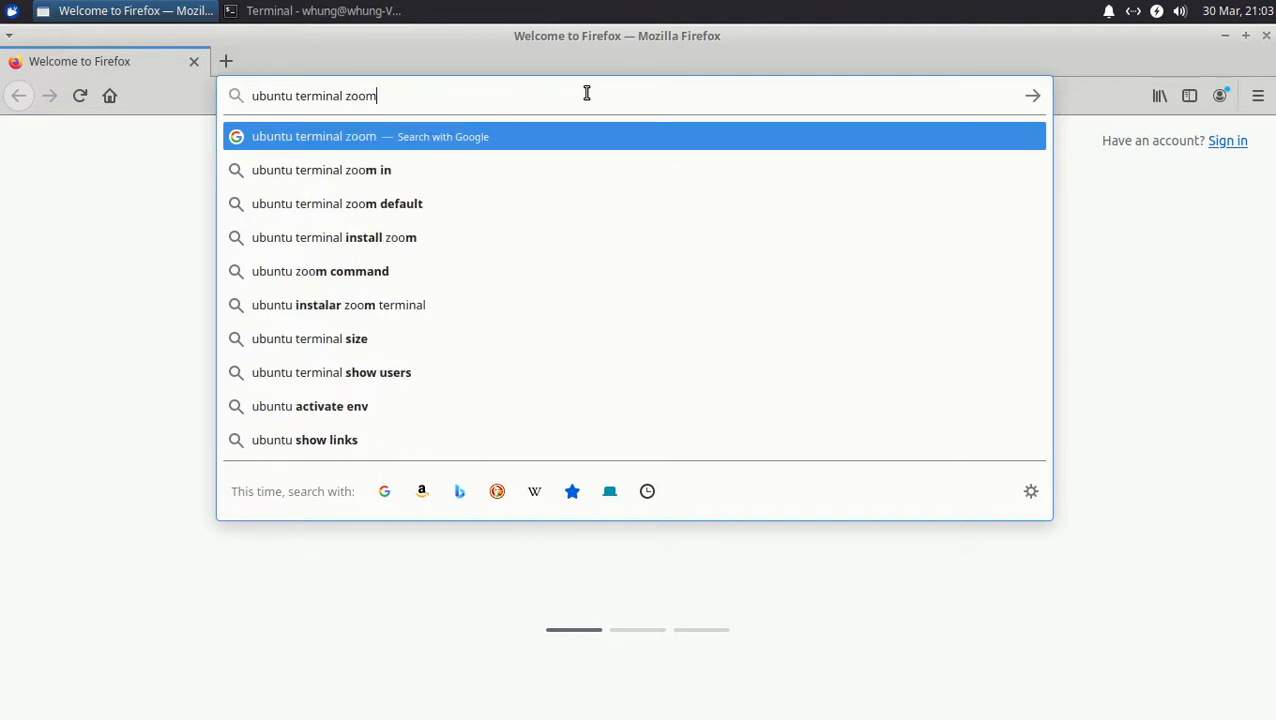
key("Down")
key("Return")
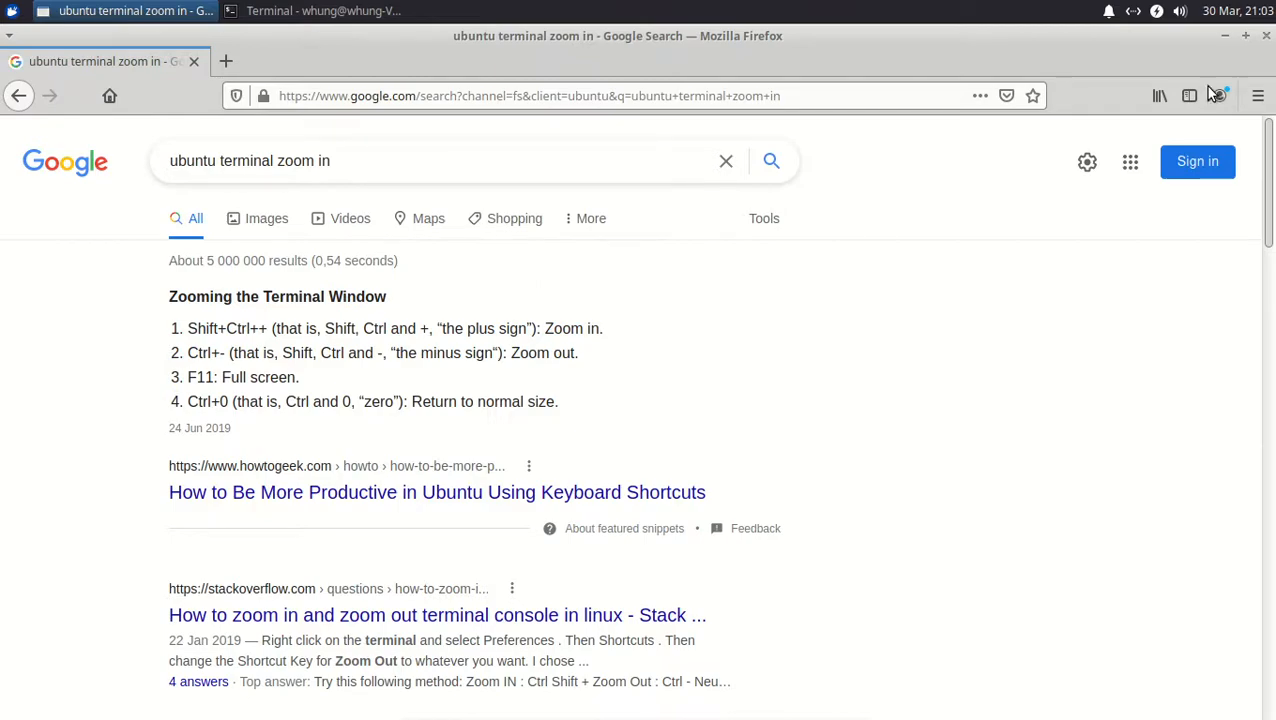
- Maximize the terminal window and enlarge its text using the zoom-in shortcut from the search results
left_click(1224, 40)
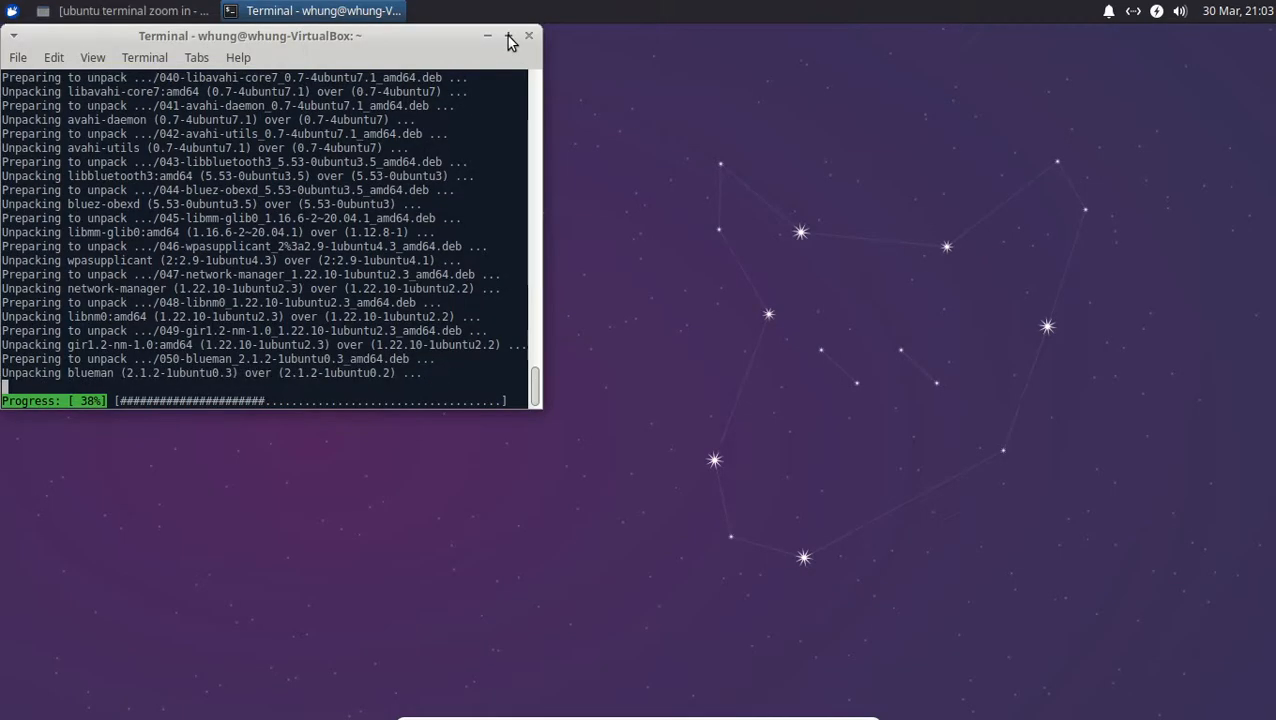
left_click(512, 40)
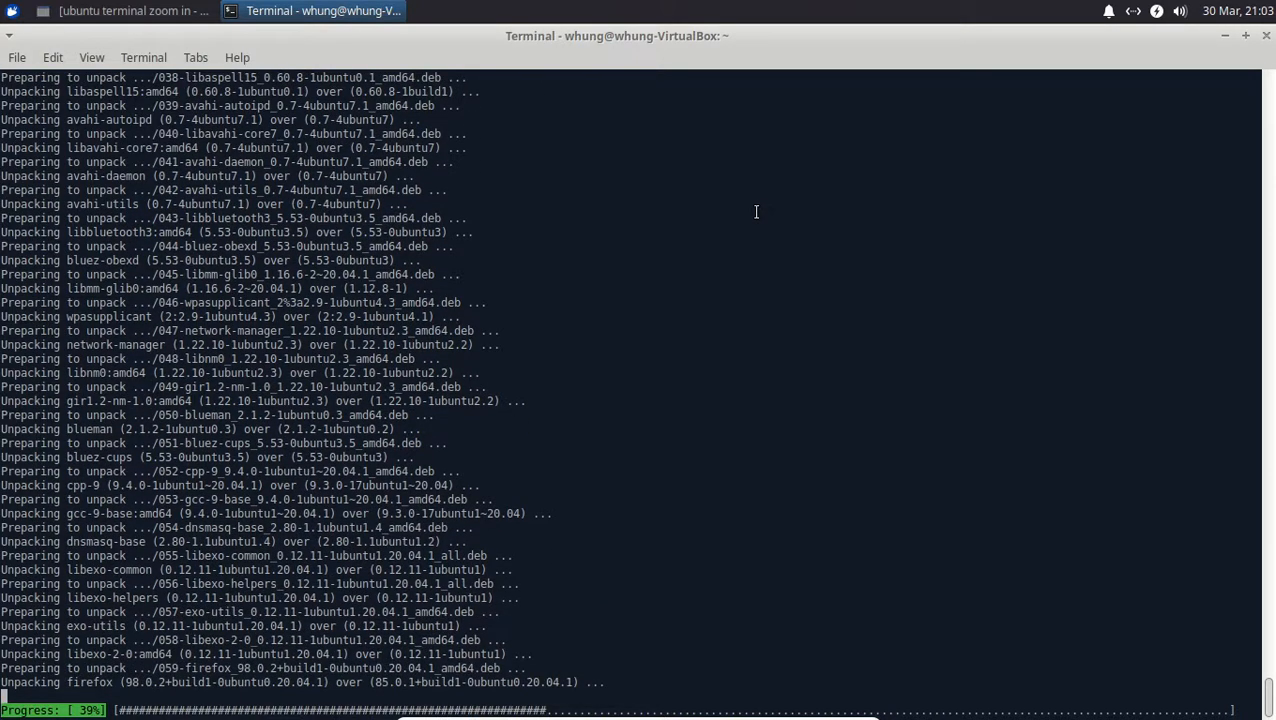
left_click(129, 11)
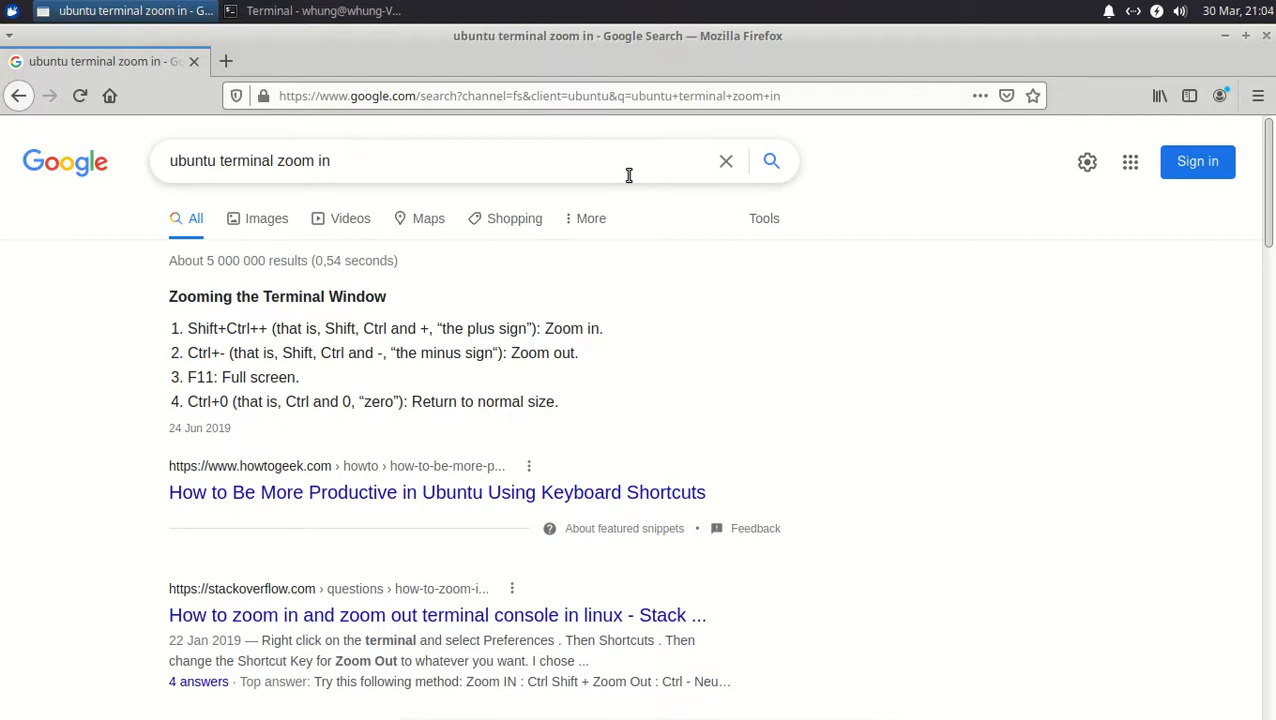
left_click(312, 12)
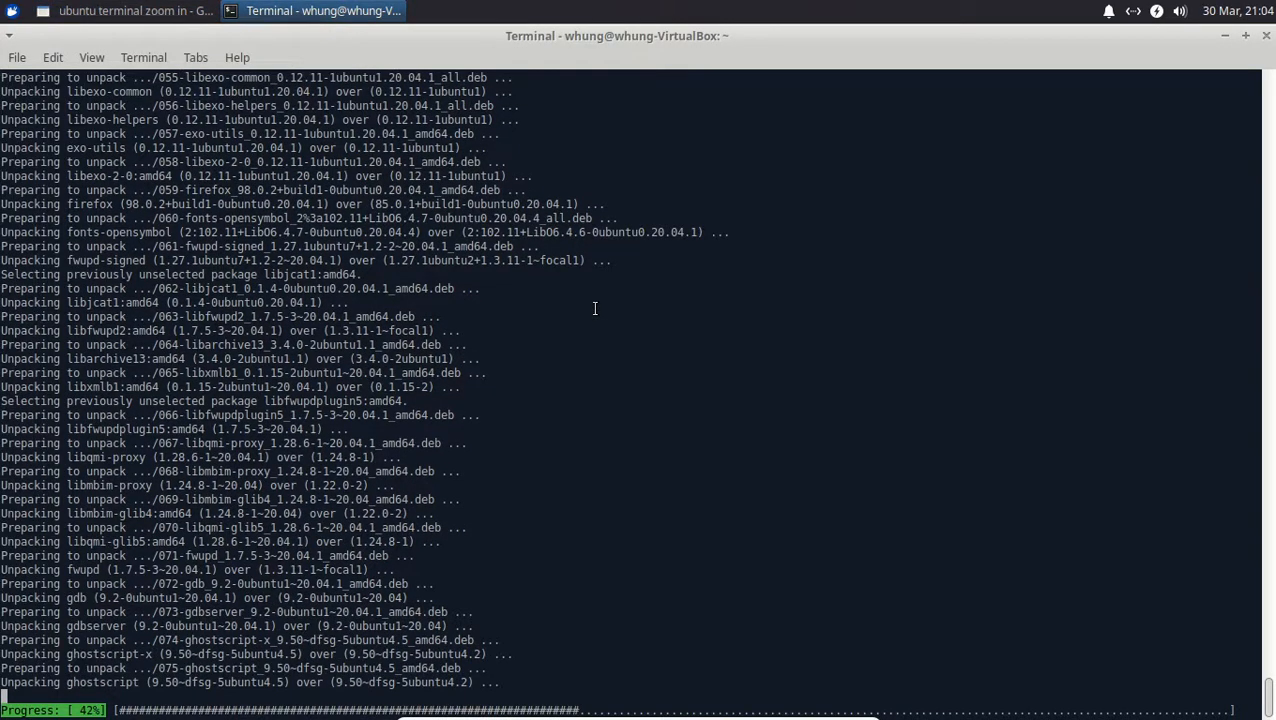
key("ctrl+plus")
key("ctrl+plus")
key("ctrl+plus")
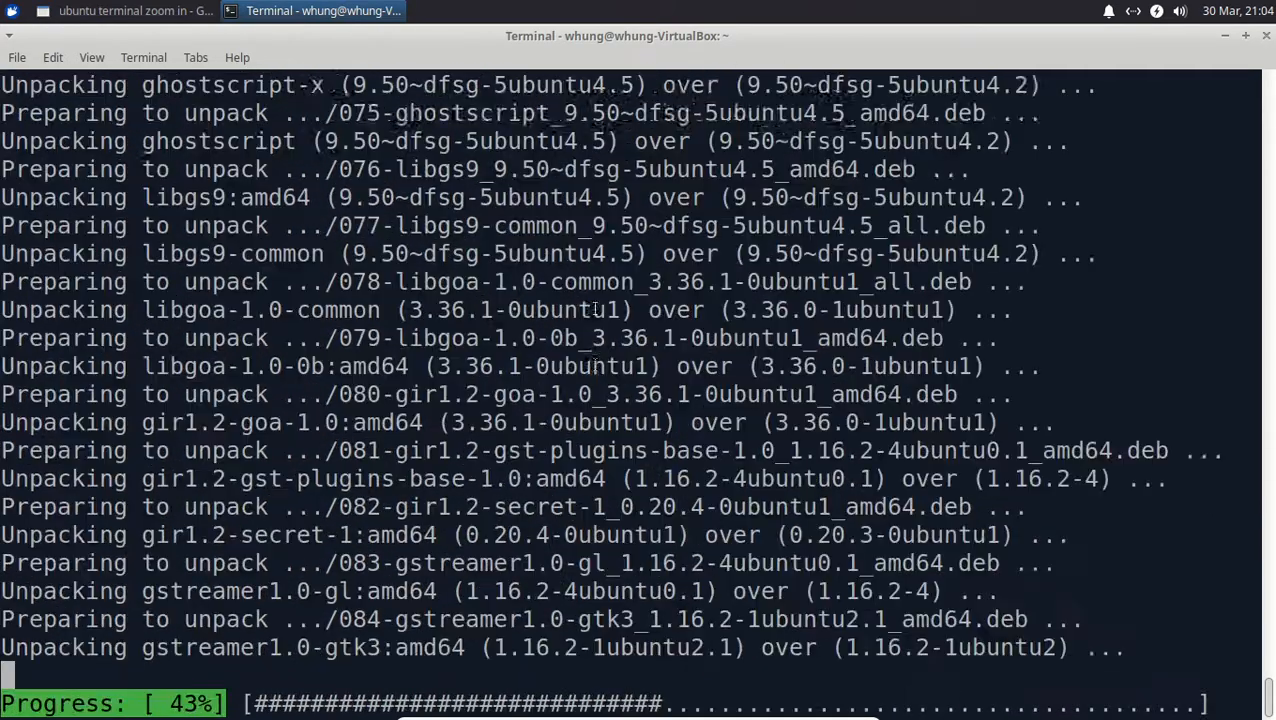
key("ctrl+plus")
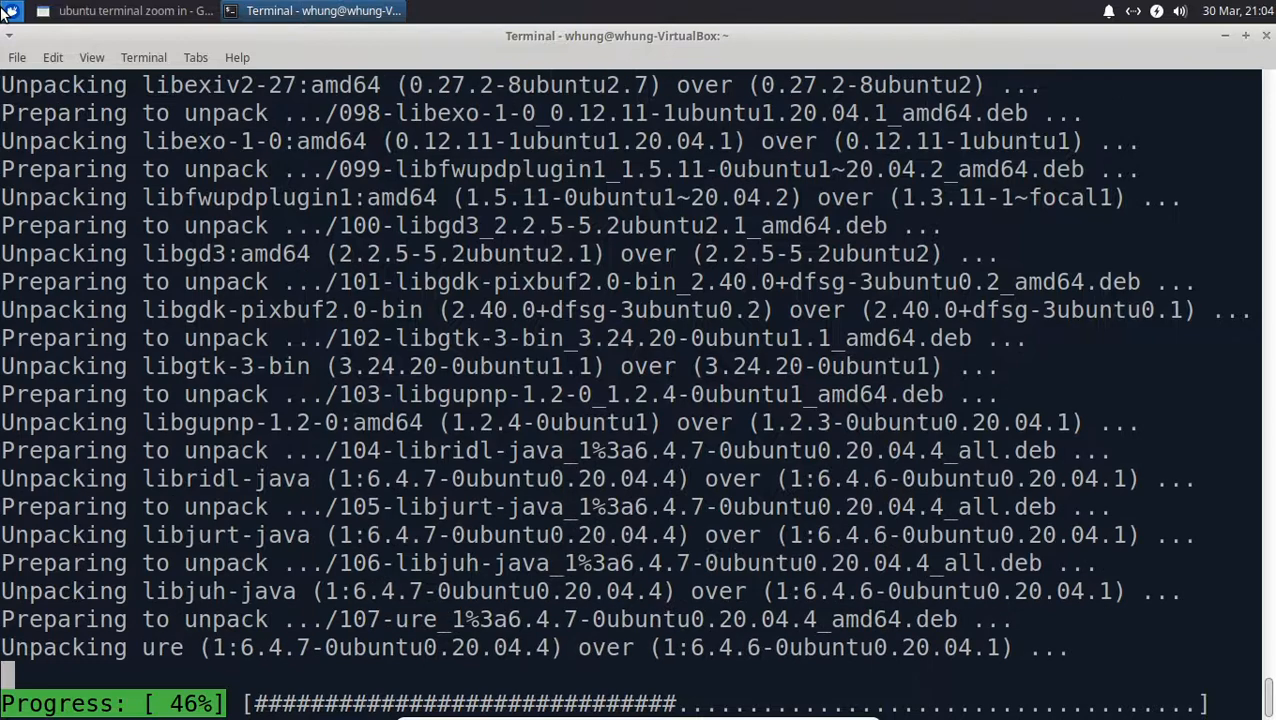
- Search for "keyboard layout" in the guest's Firefox and open the Standard 101 Keys PC layout from the image results
key("super")
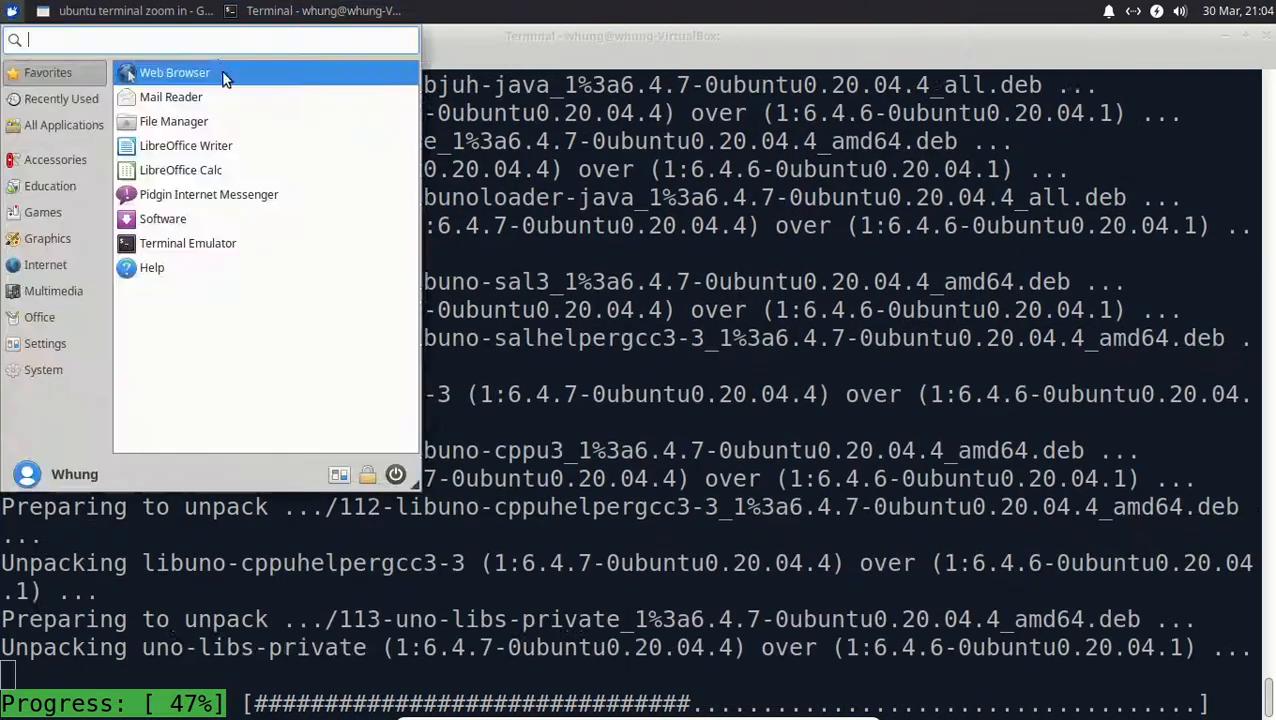
left_click(148, 10)
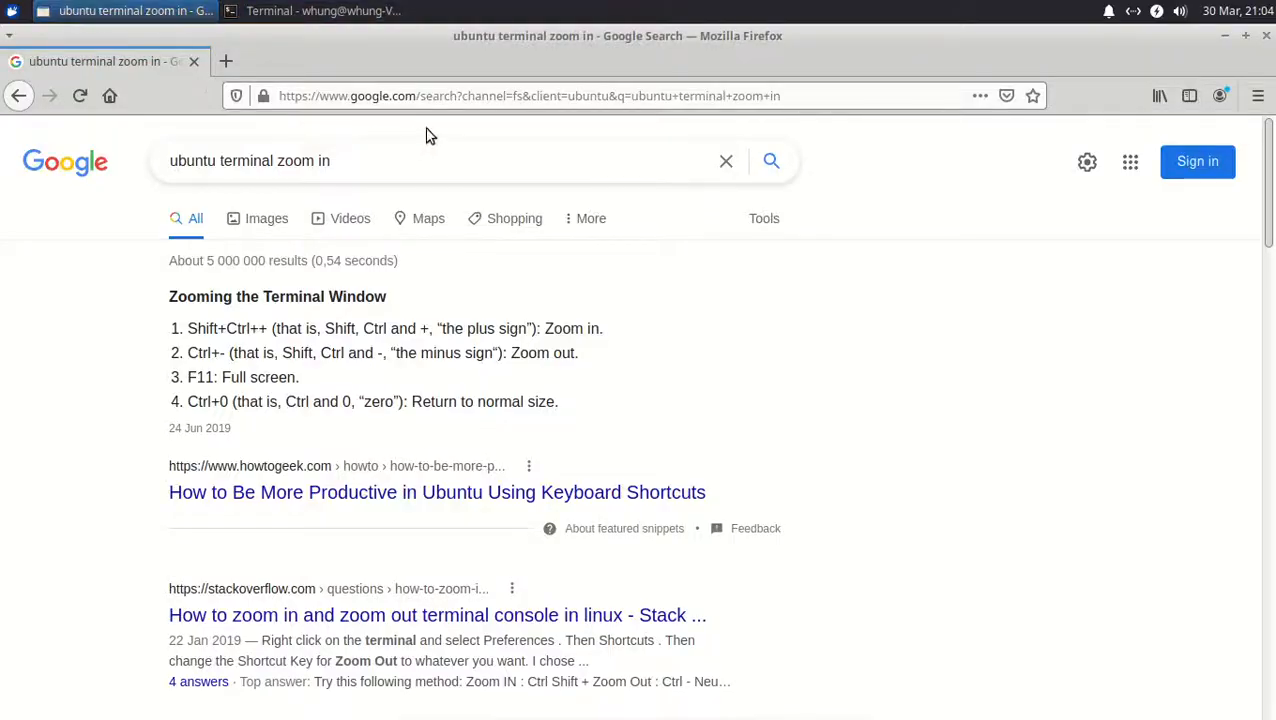
left_click(340, 93)
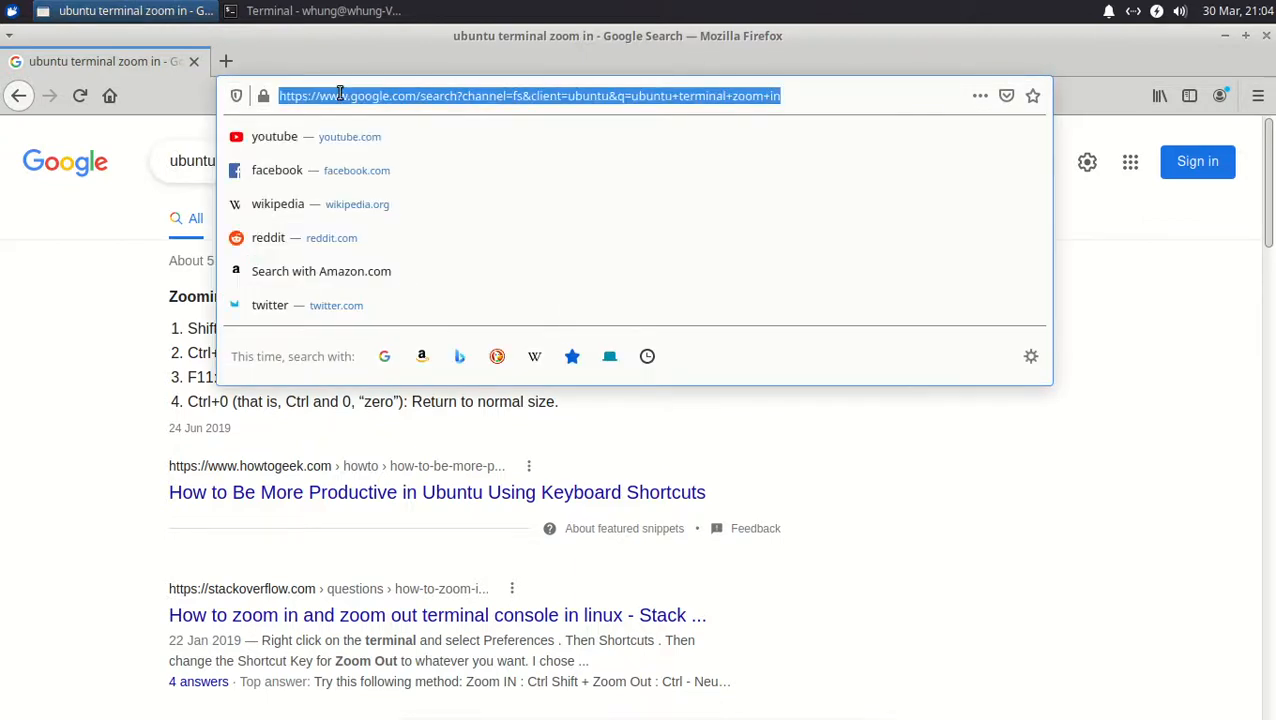
type("keyboard lay")
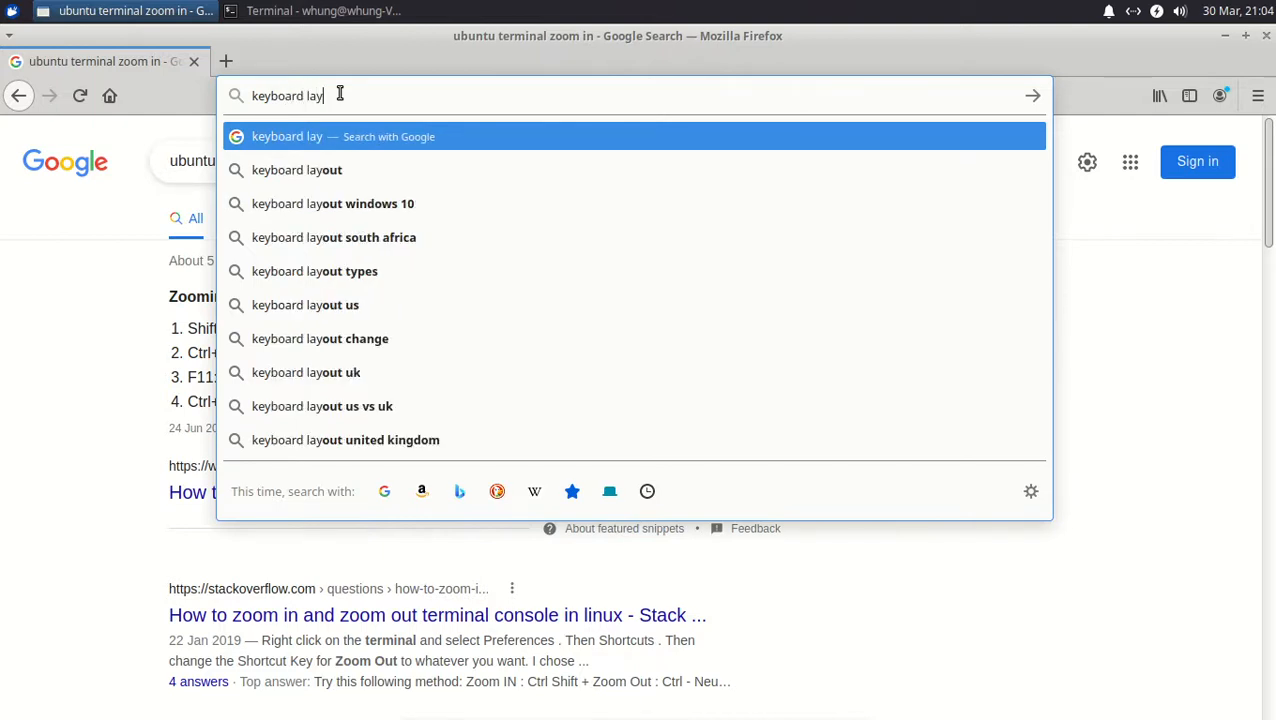
key("Down")
key("Return")
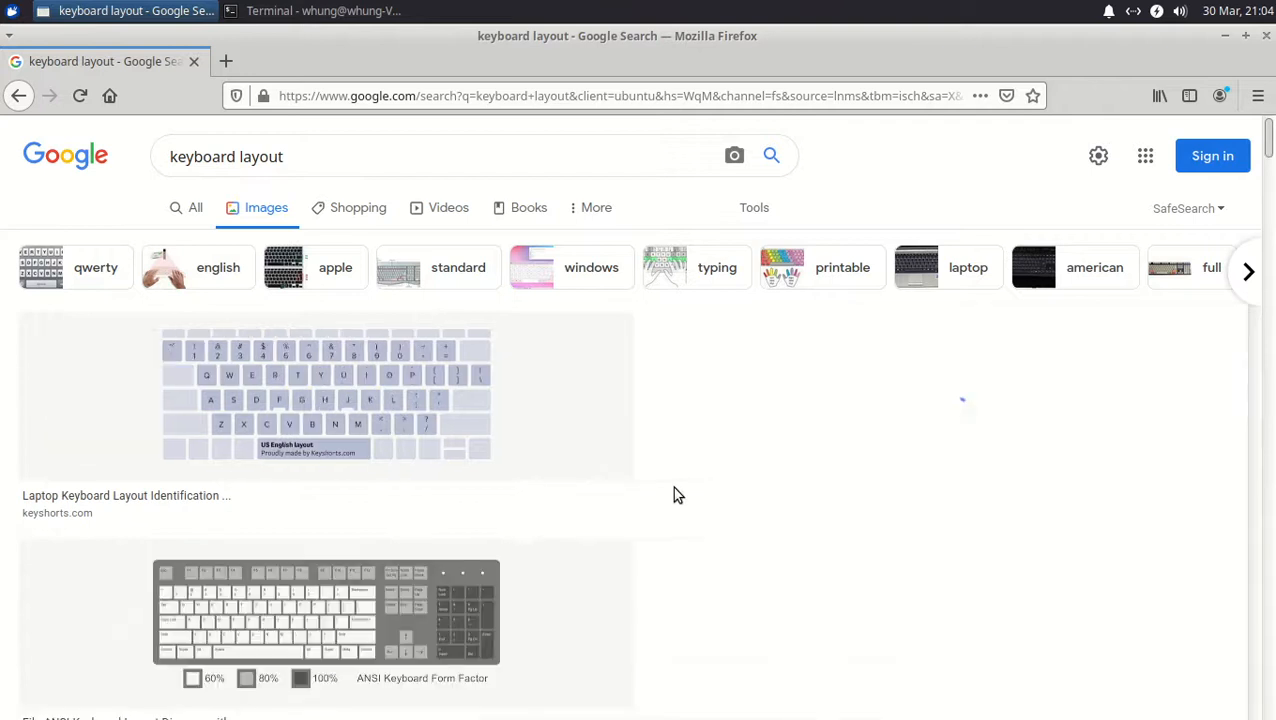
left_click(845, 480)
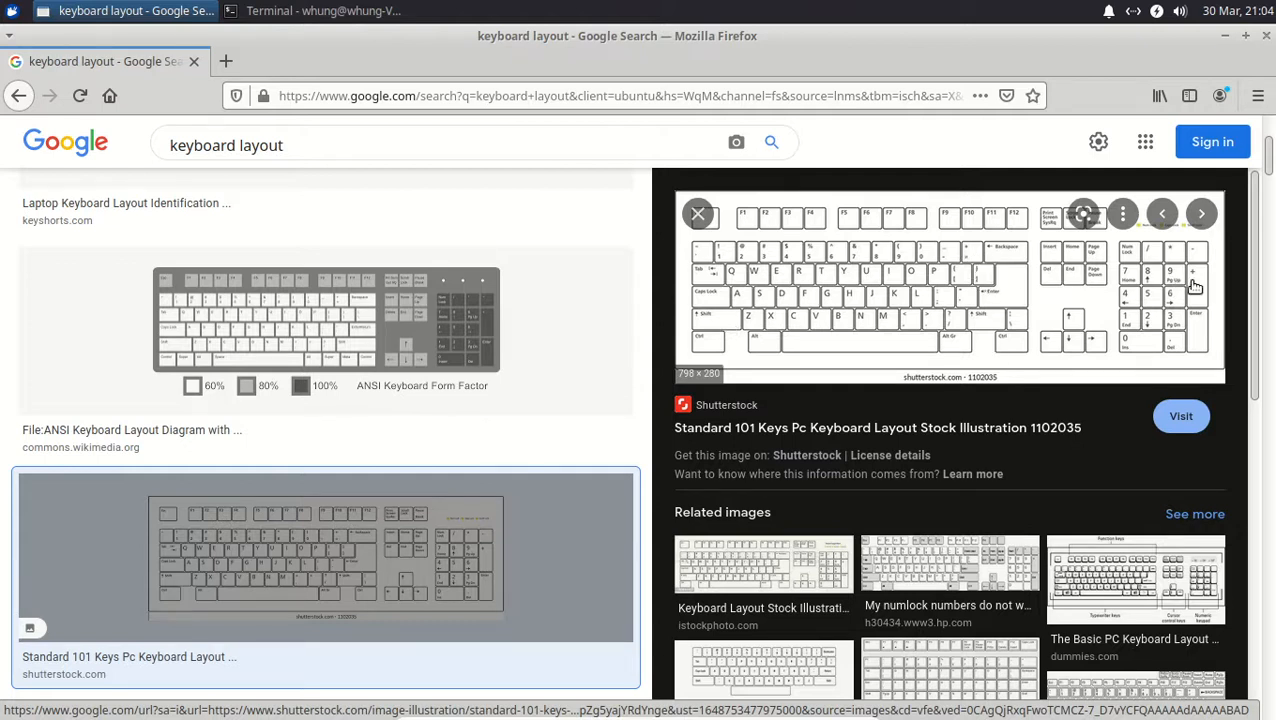
- Bring the terminal forward, zoom its text out to a small size and zoom it back in
left_click(298, 14)
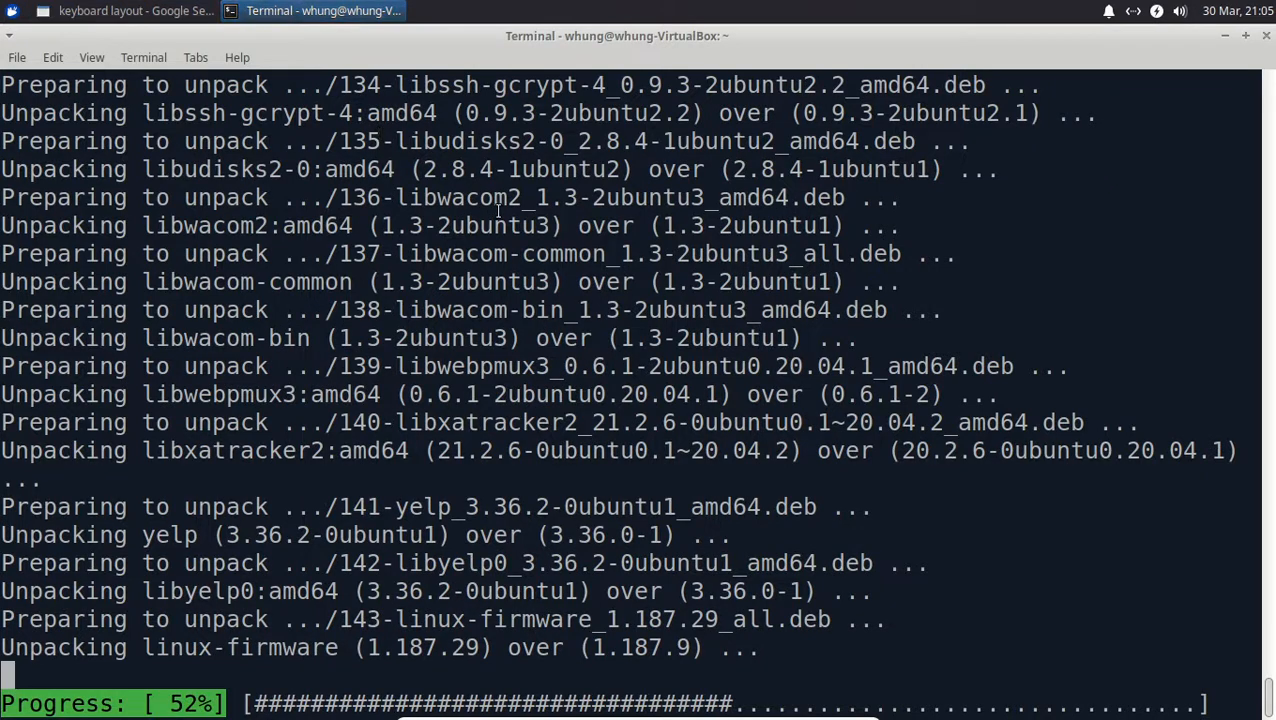
type(")")
key("BackSpace")
key("ctrl+minus")
key("ctrl+minus")
key("ctrl+minus")
key("ctrl+minus")
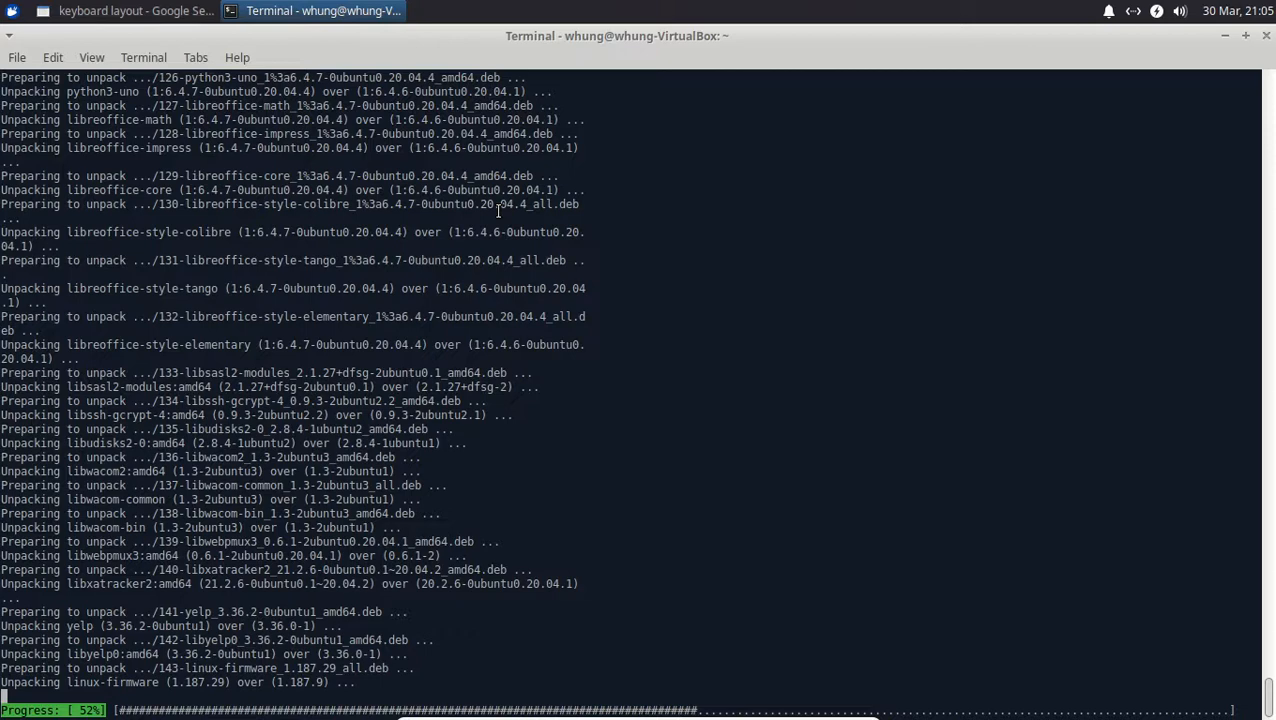
key("ctrl+plus")
key("ctrl+plus")
key("ctrl+plus")
key("ctrl+plus")
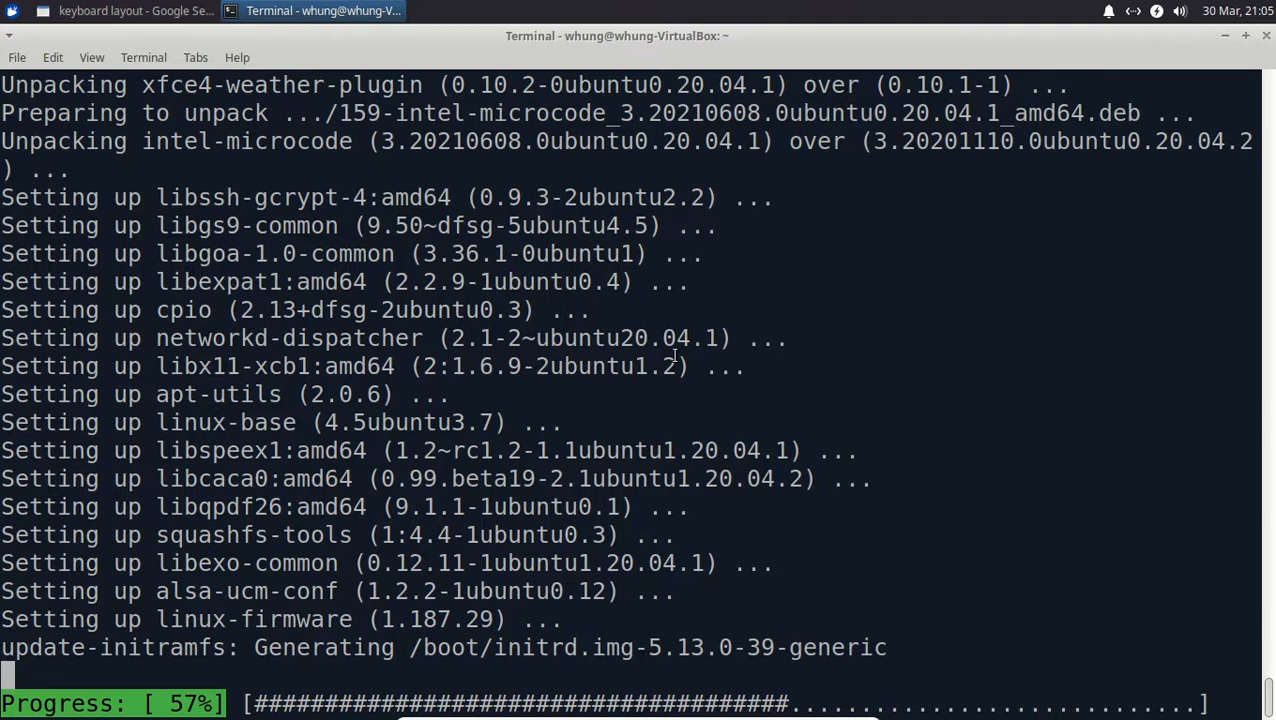
- Zoom the terminal text out to a small size, minimize the terminal and close Firefox in the guest
key("ctrl+minus")
key("ctrl+minus")
key("ctrl+minus")
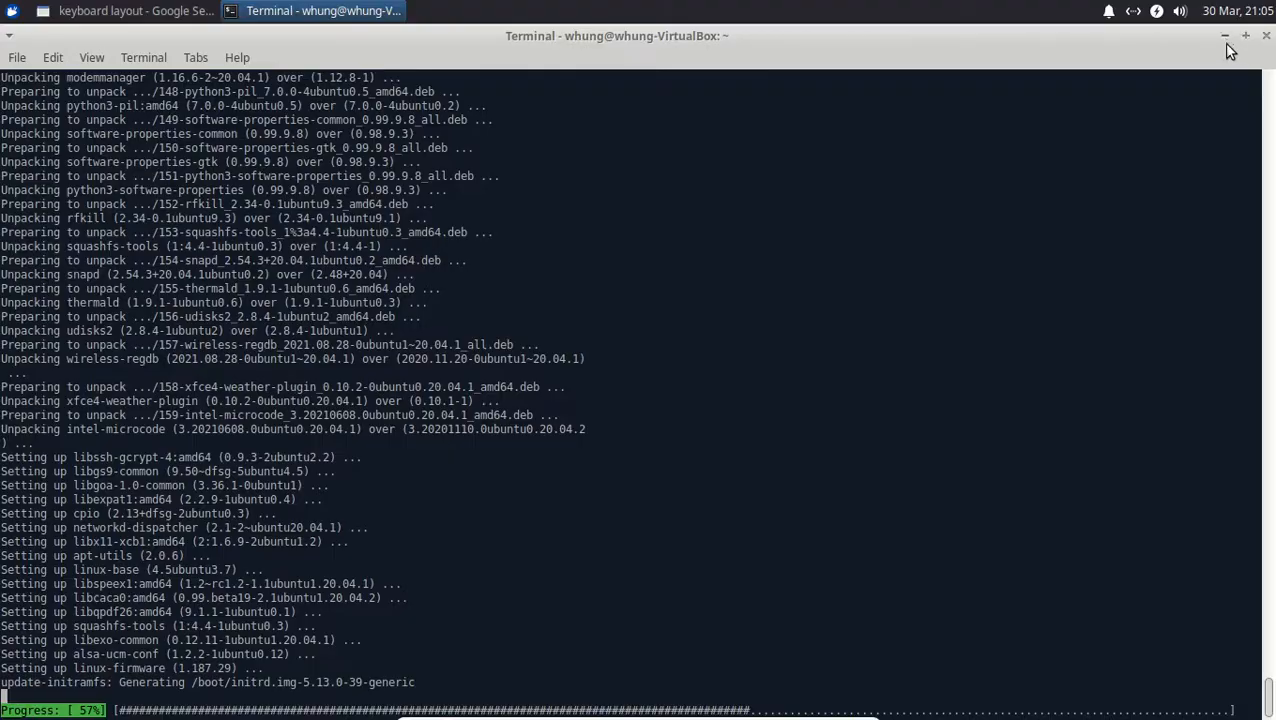
key("alt+Tab")
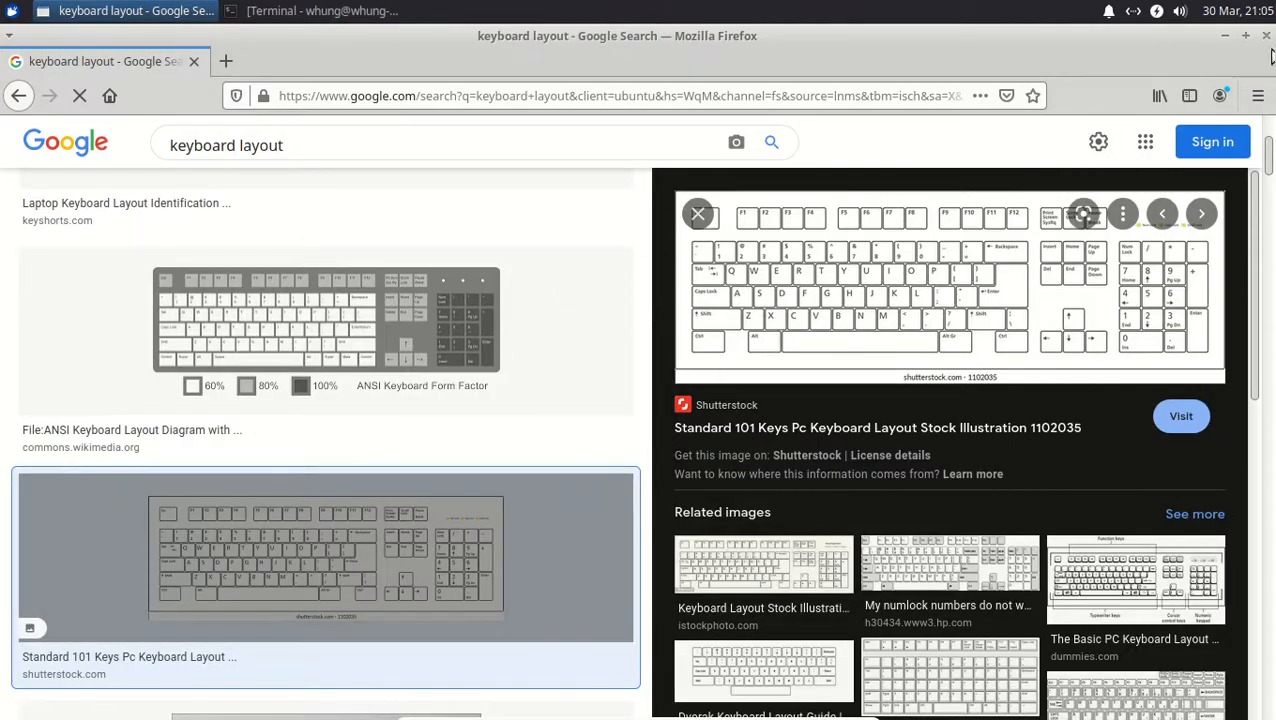
key("alt+F4")
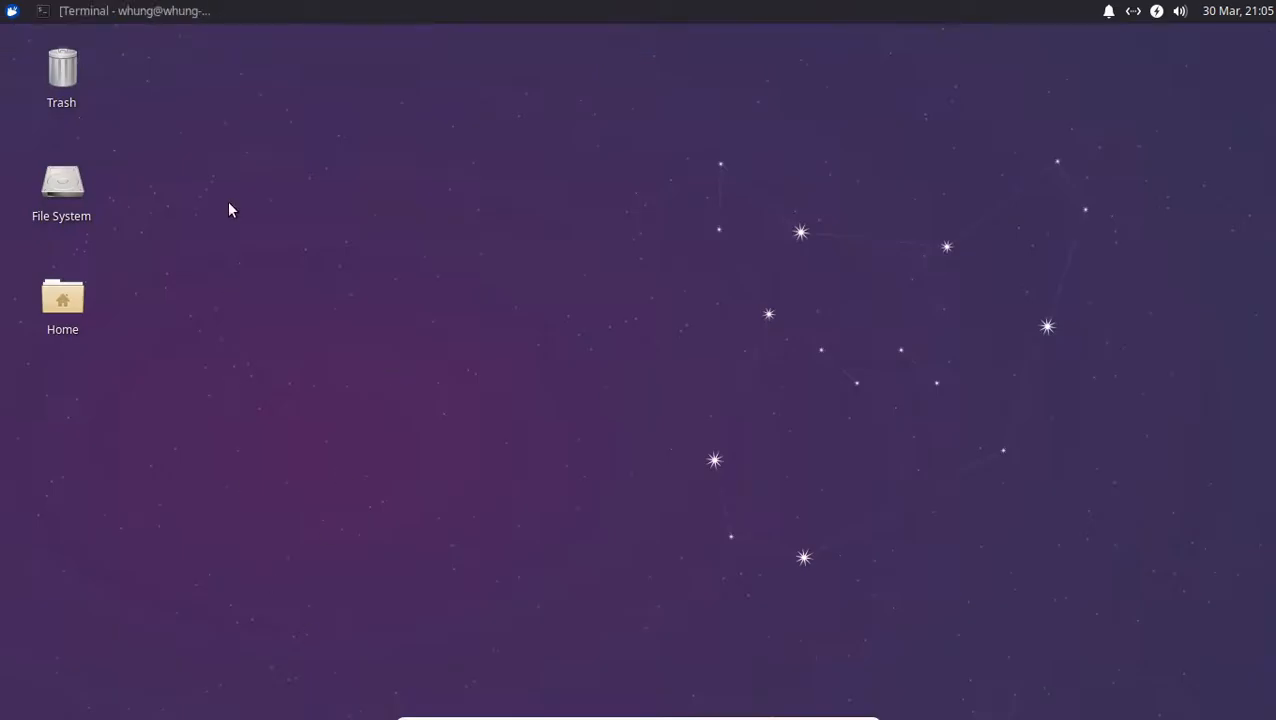
left_click(148, 10)
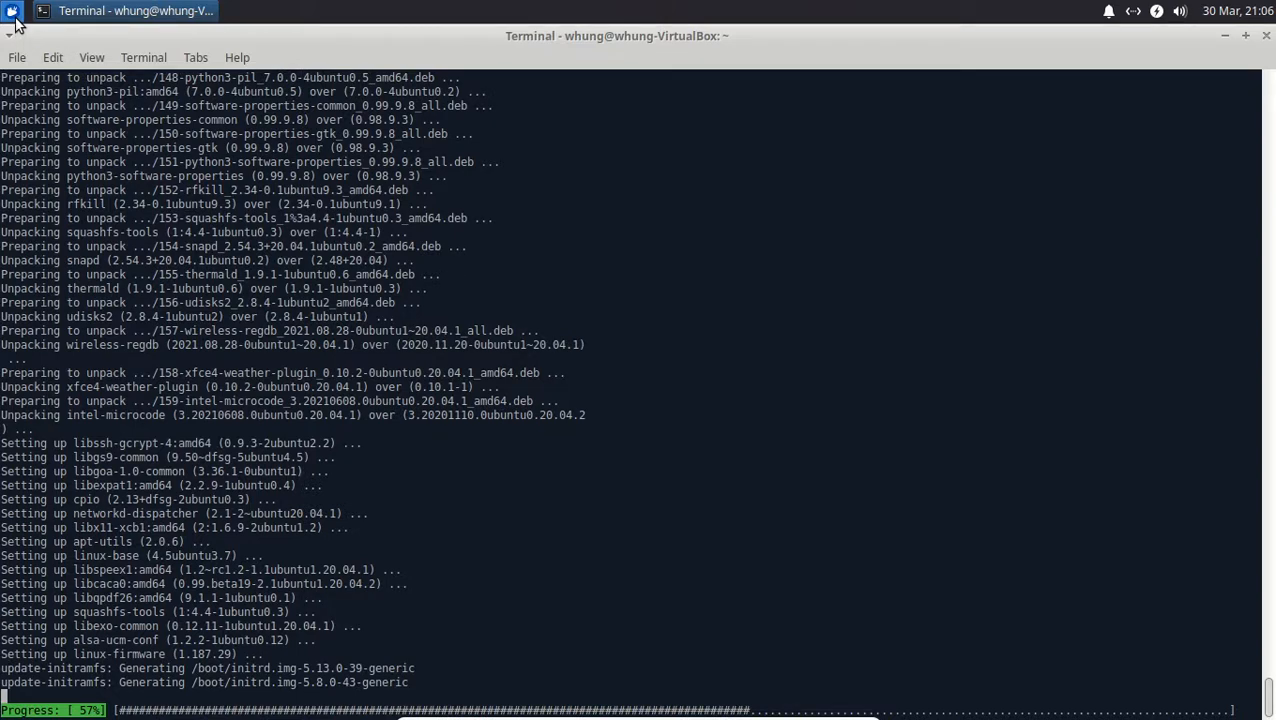
left_click(4, 10)
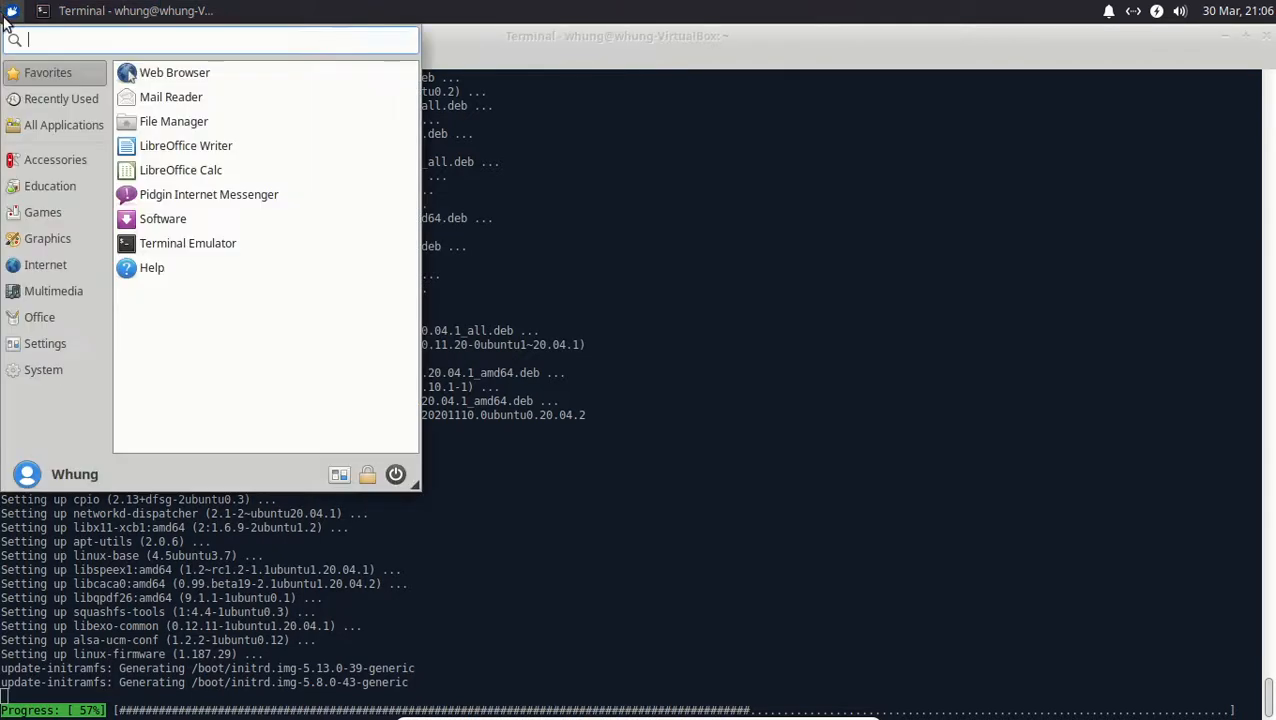
left_click(232, 76)
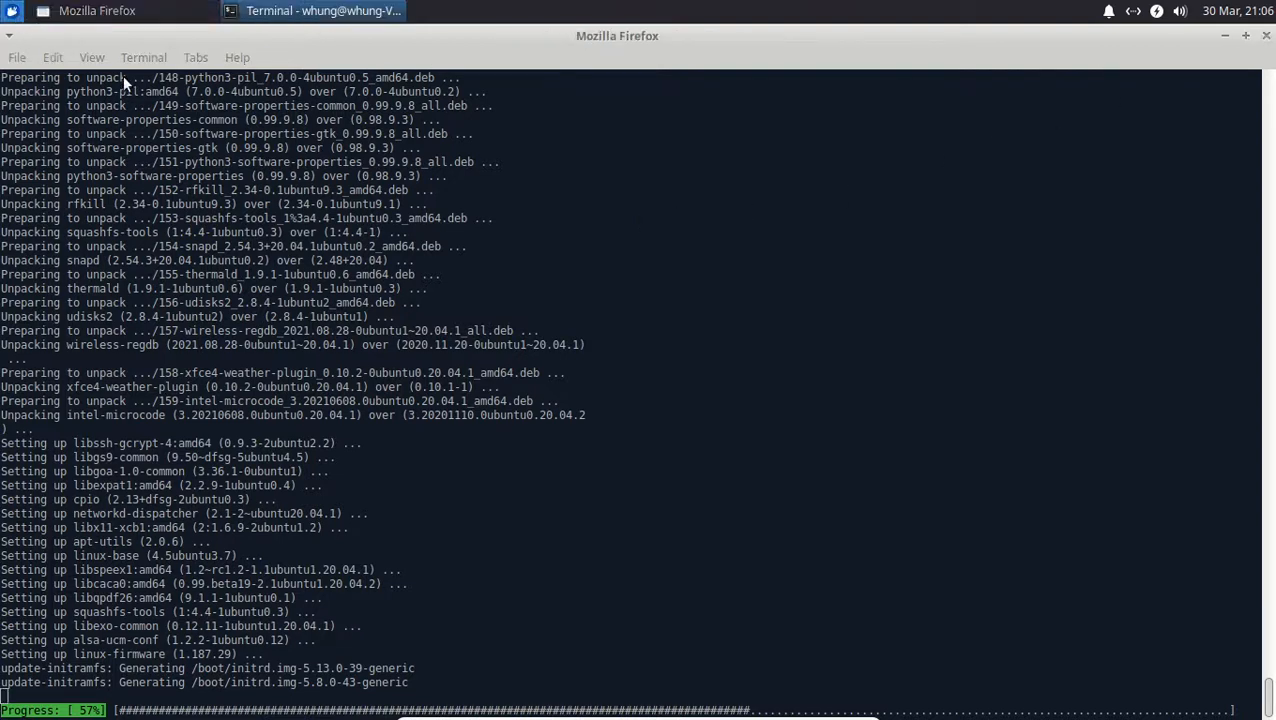
left_click(12, 10)
left_click(126, 17)
left_click(126, 17)
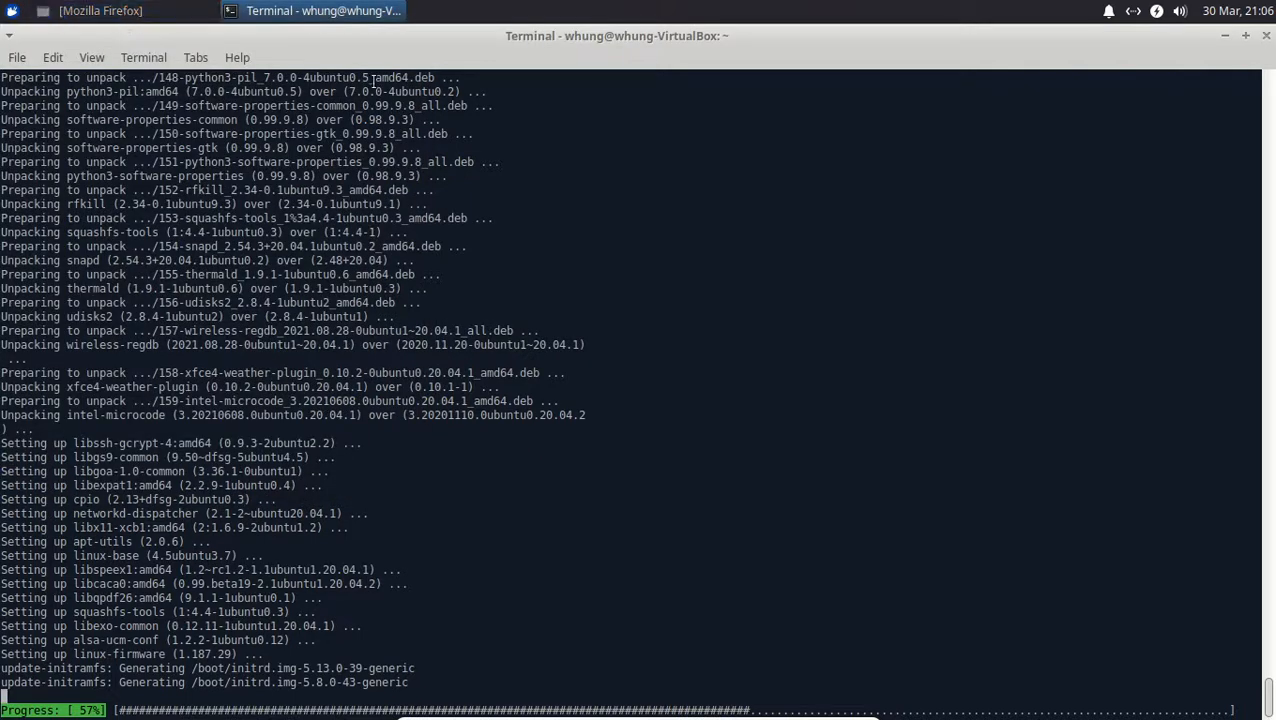
left_click(115, 18)
left_click(1264, 37)
left_click(1222, 38)
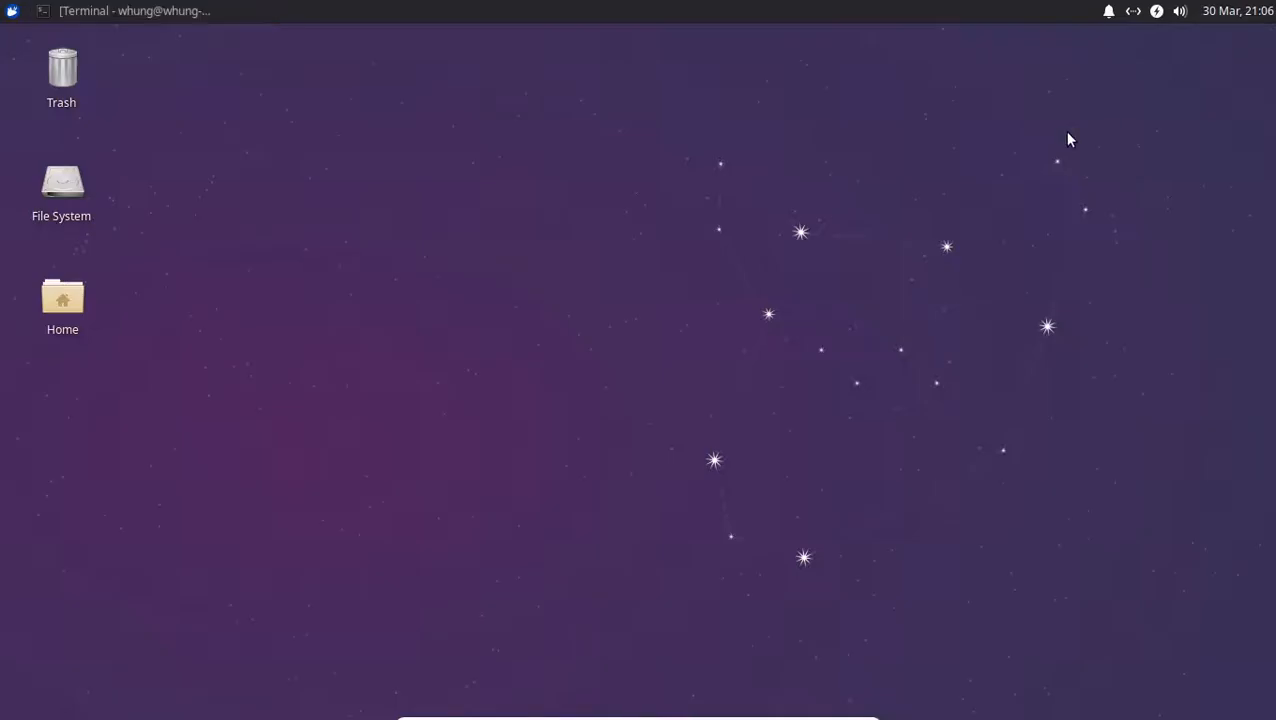
- Take the virtual machine out of full screen, minimize its window and open Firefox on the host
key("Control_R+f")
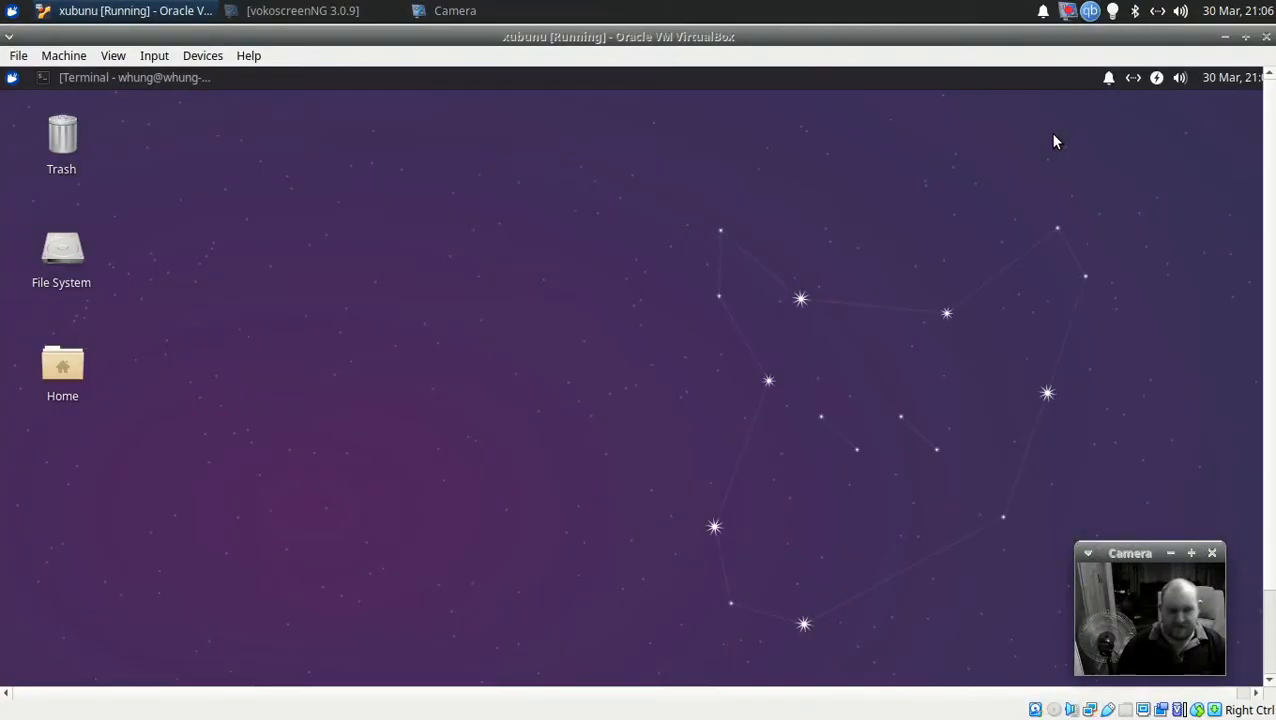
left_click(1226, 38)
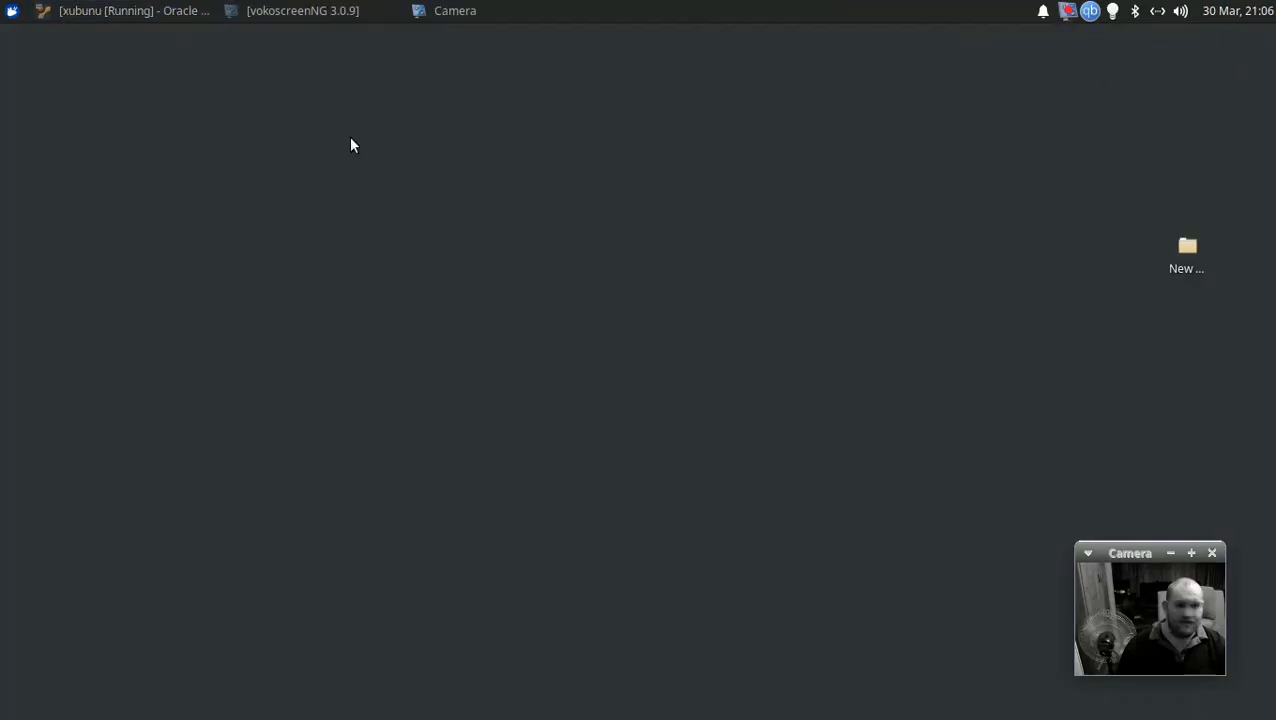
left_click(122, 18)
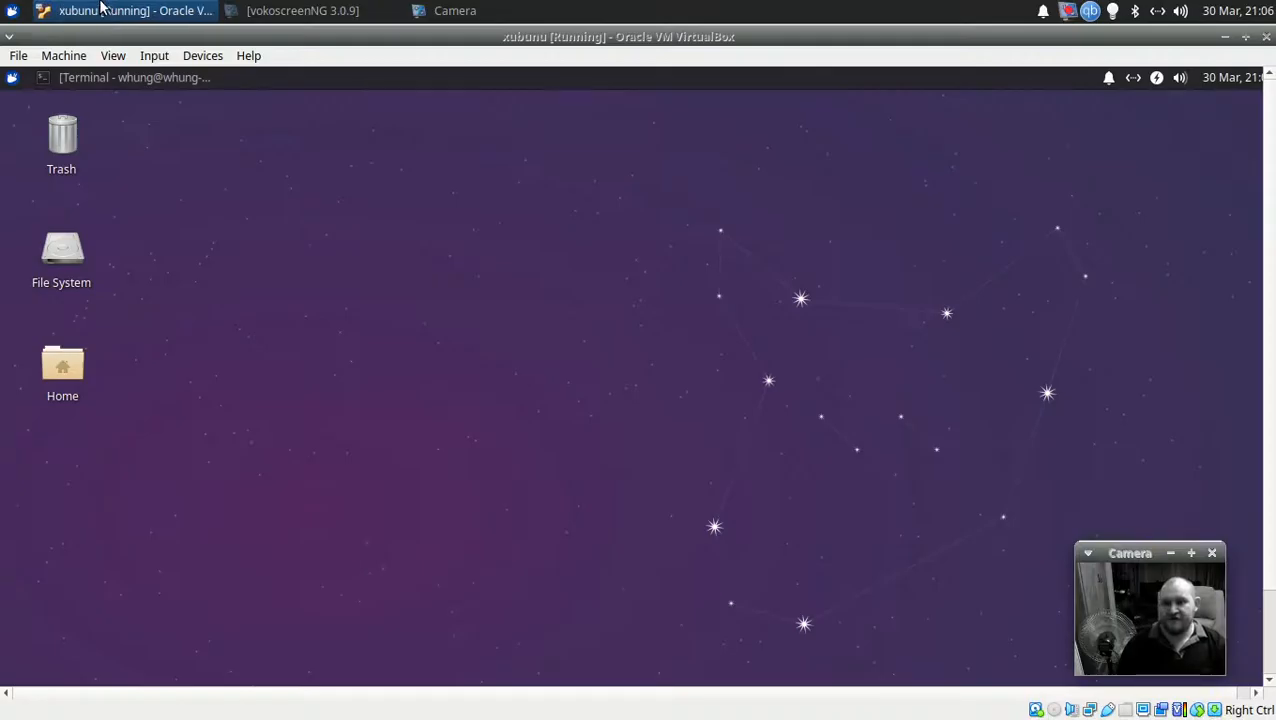
left_click(100, 11)
left_click(8, 14)
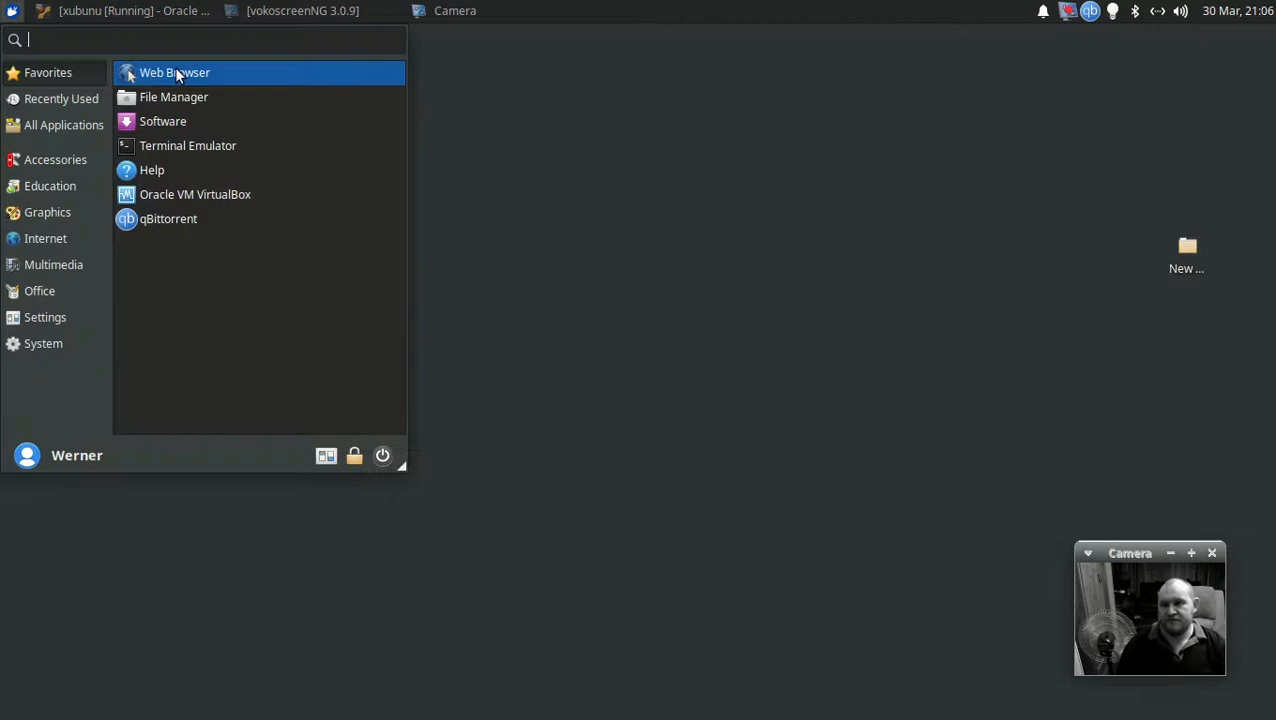
left_click(177, 73)
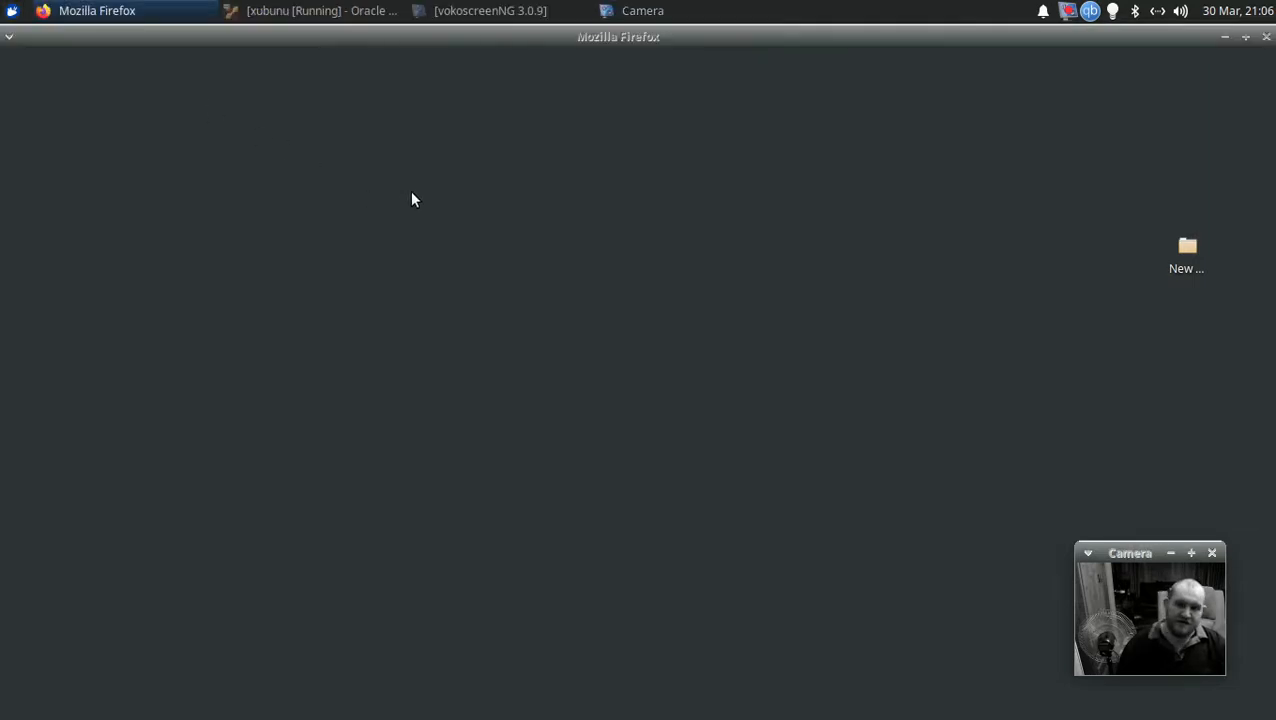
- Search Google for "ubuntu" and show the image results
left_click(277, 107)
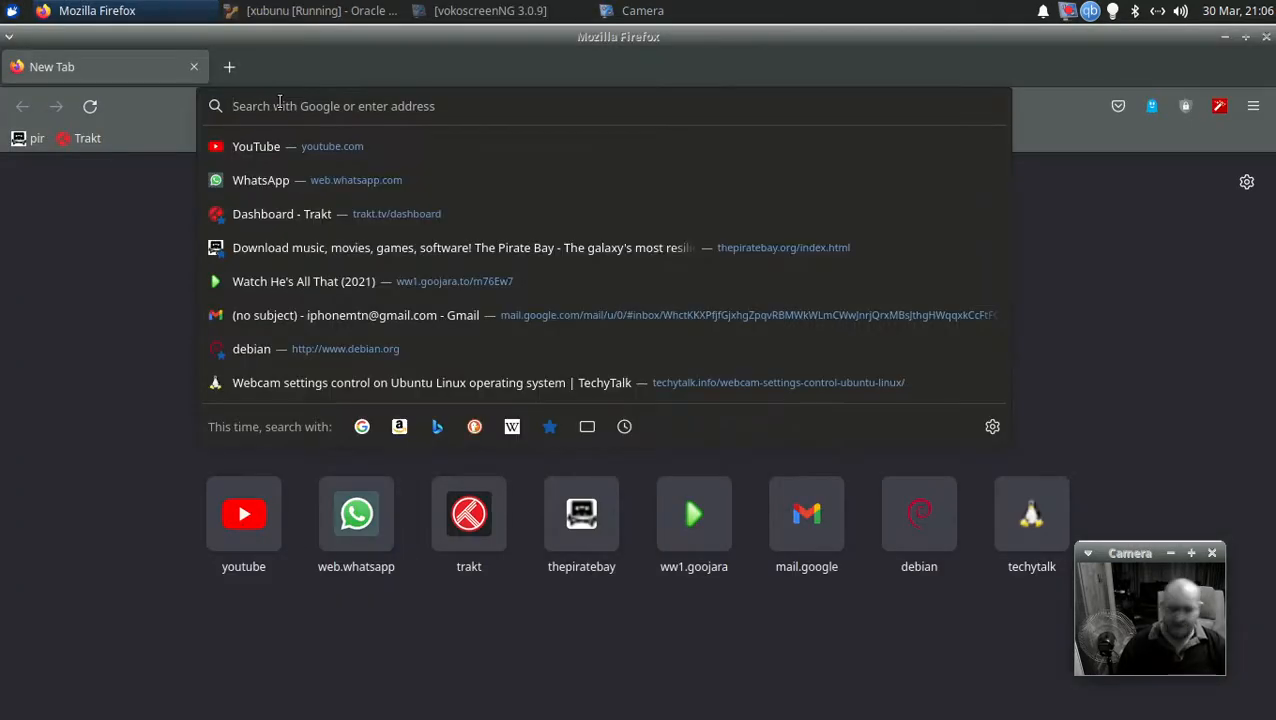
type("ubuntu")
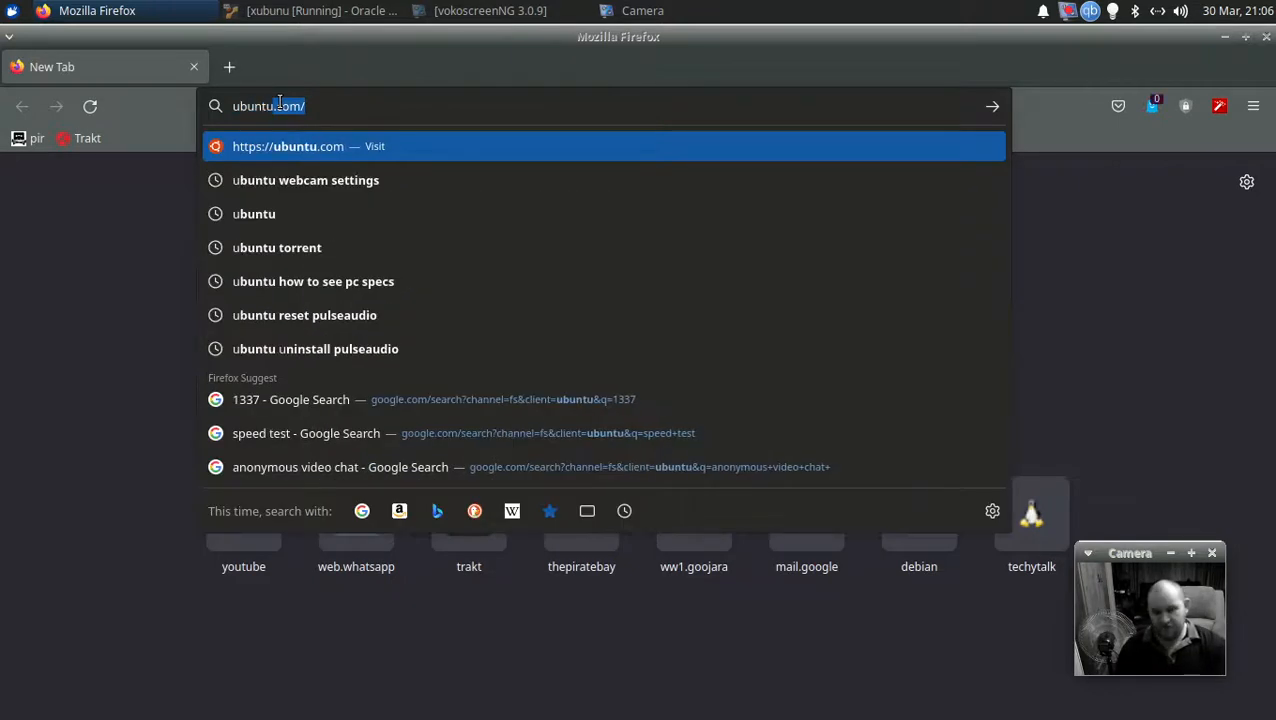
key("Return")
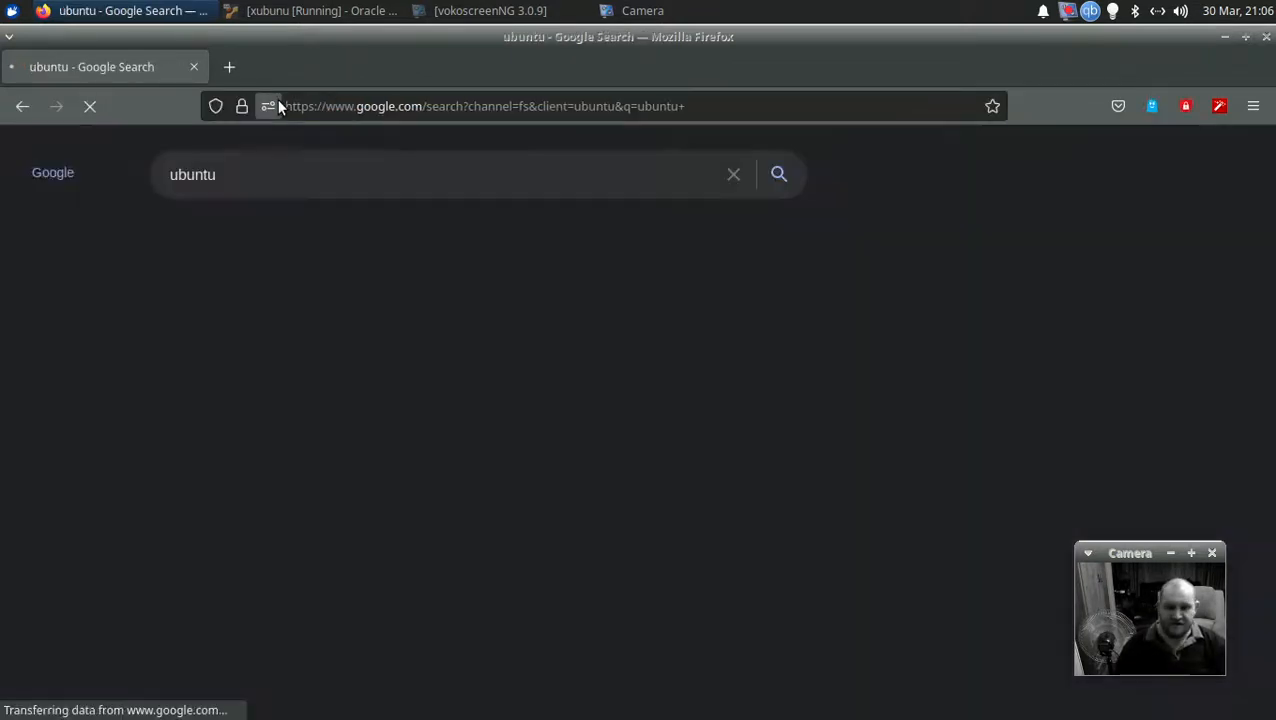
left_click(266, 234)
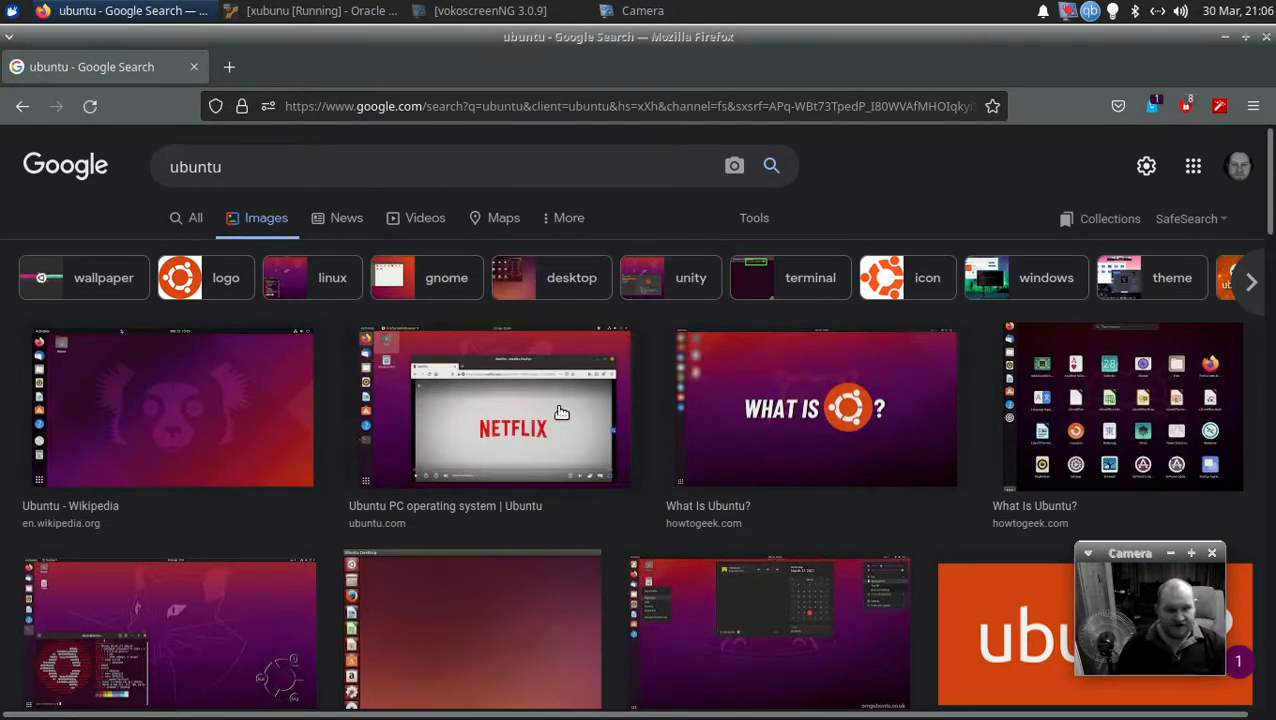
- Replace the image search term with "xubuntu" and run the search
left_click(200, 166)
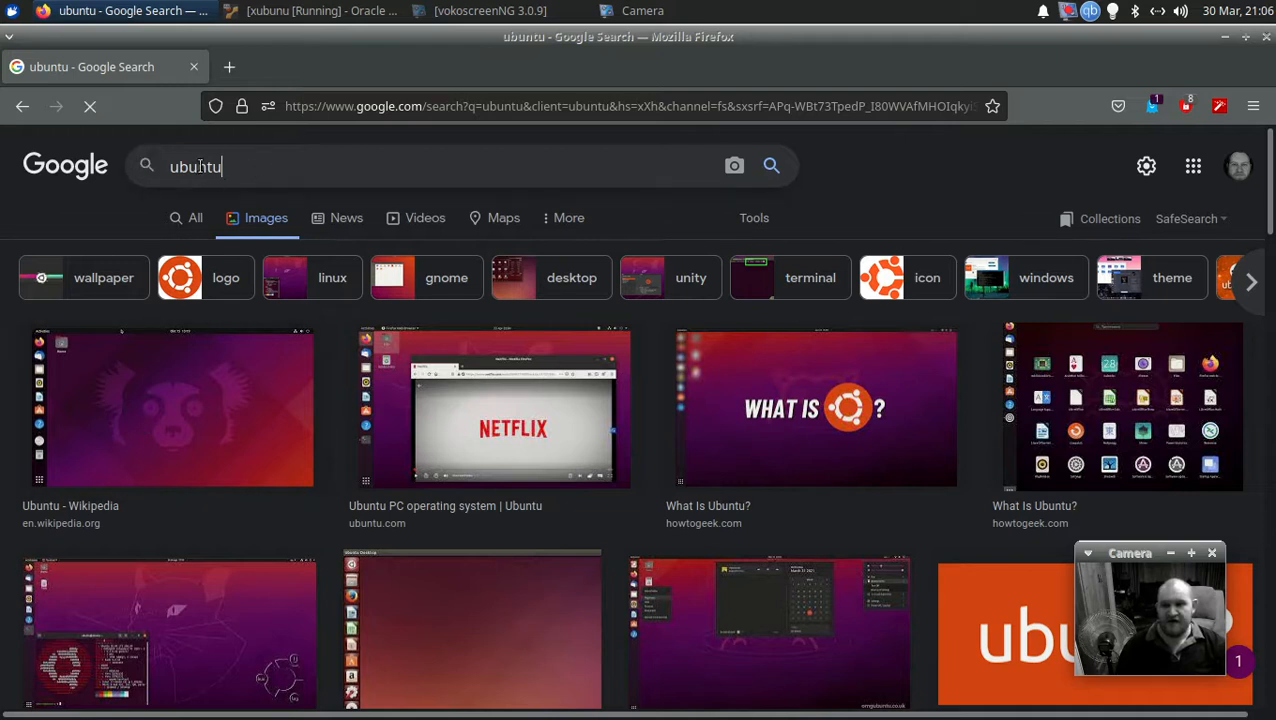
double_click(200, 166)
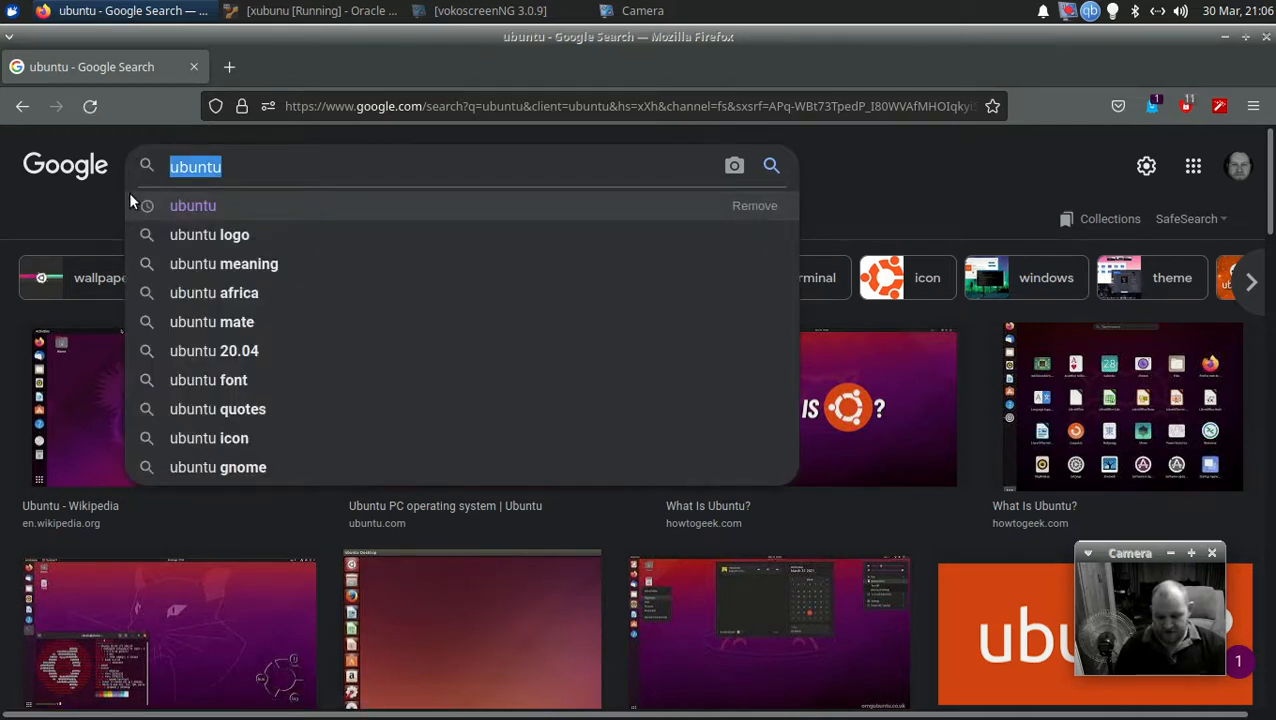
type("xunu")
key("Escape")
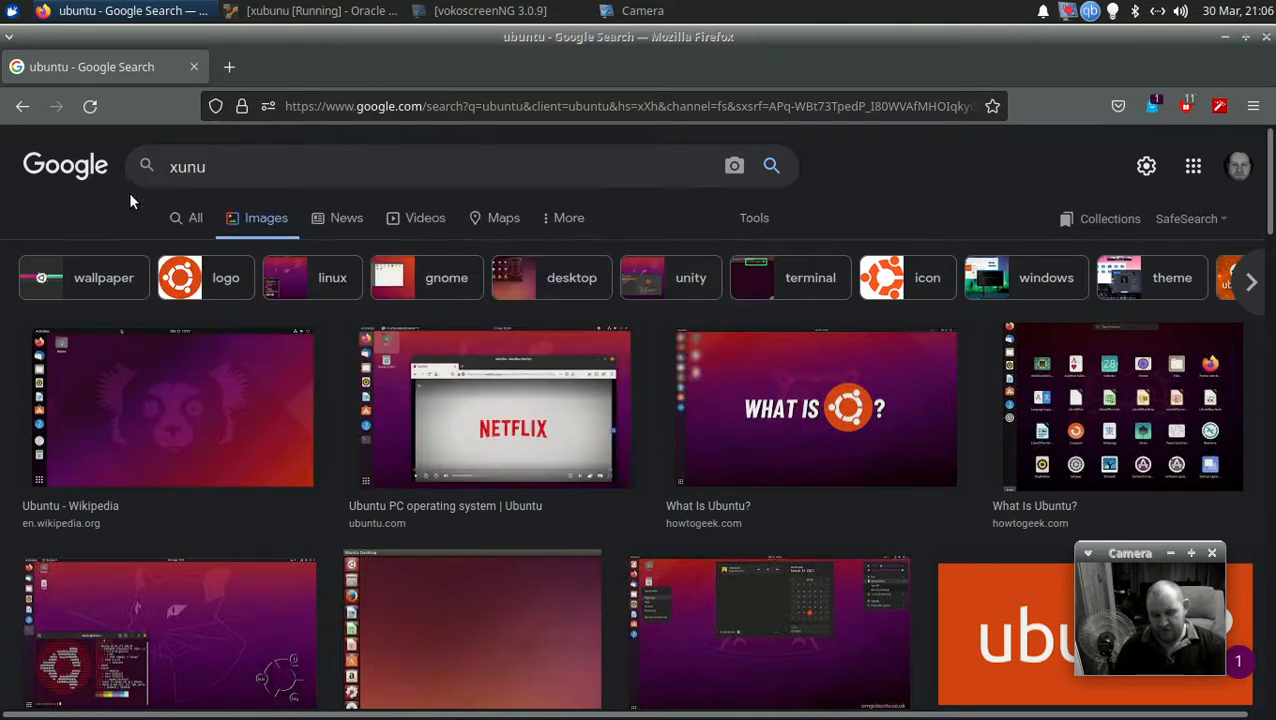
key("BackSpace")
key("BackSpace")
type("buntu")
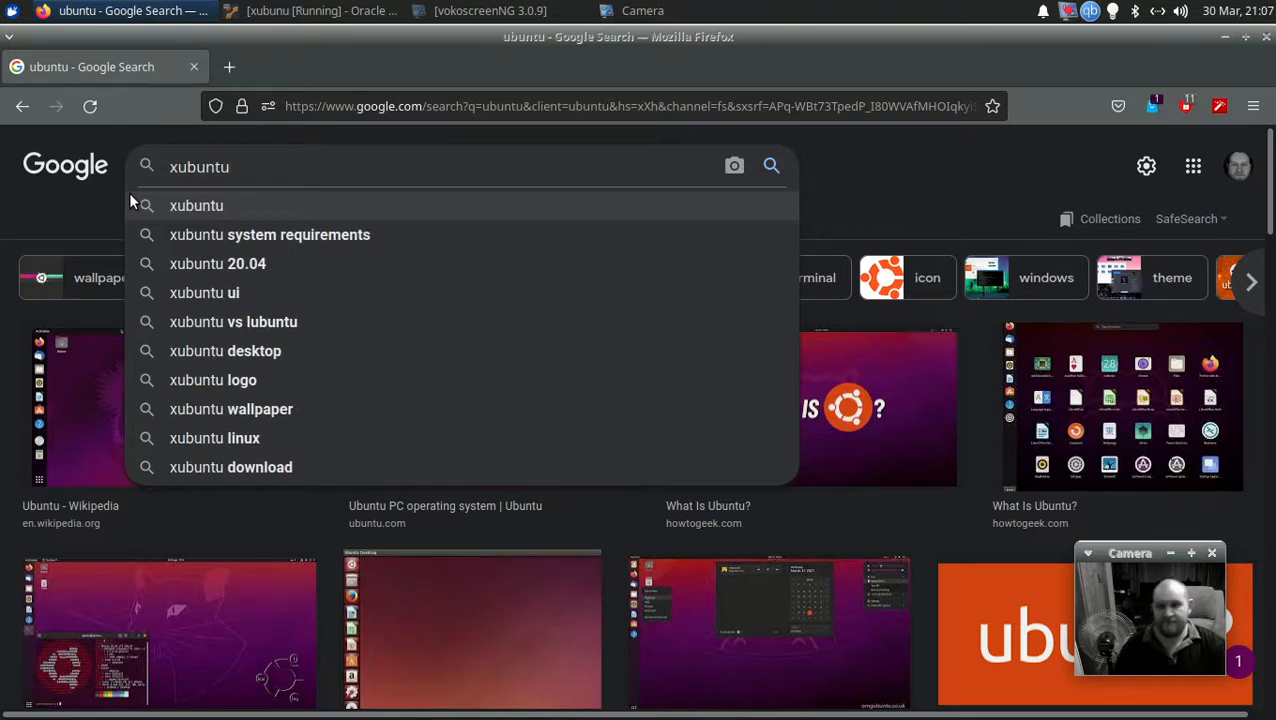
key("Return")
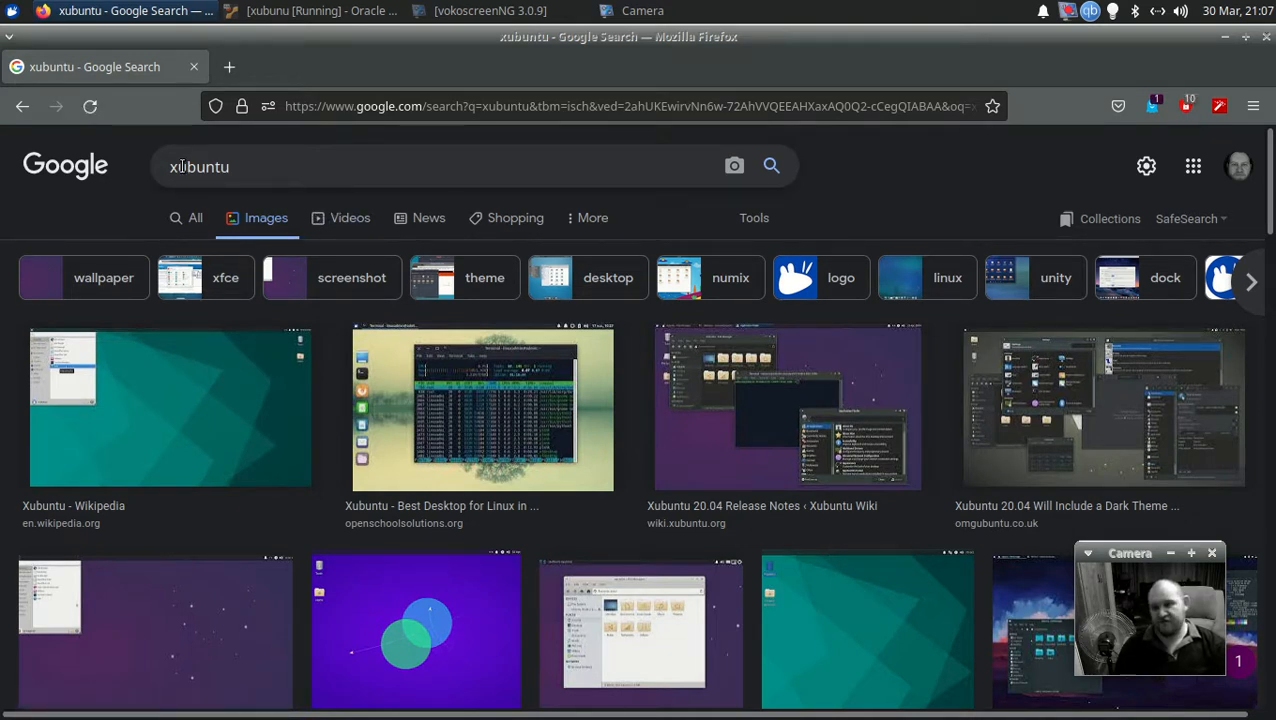
- Search the images for "xfce", then close the browser on the host
left_click(181, 167)
left_click_drag(182, 167, 160, 167)
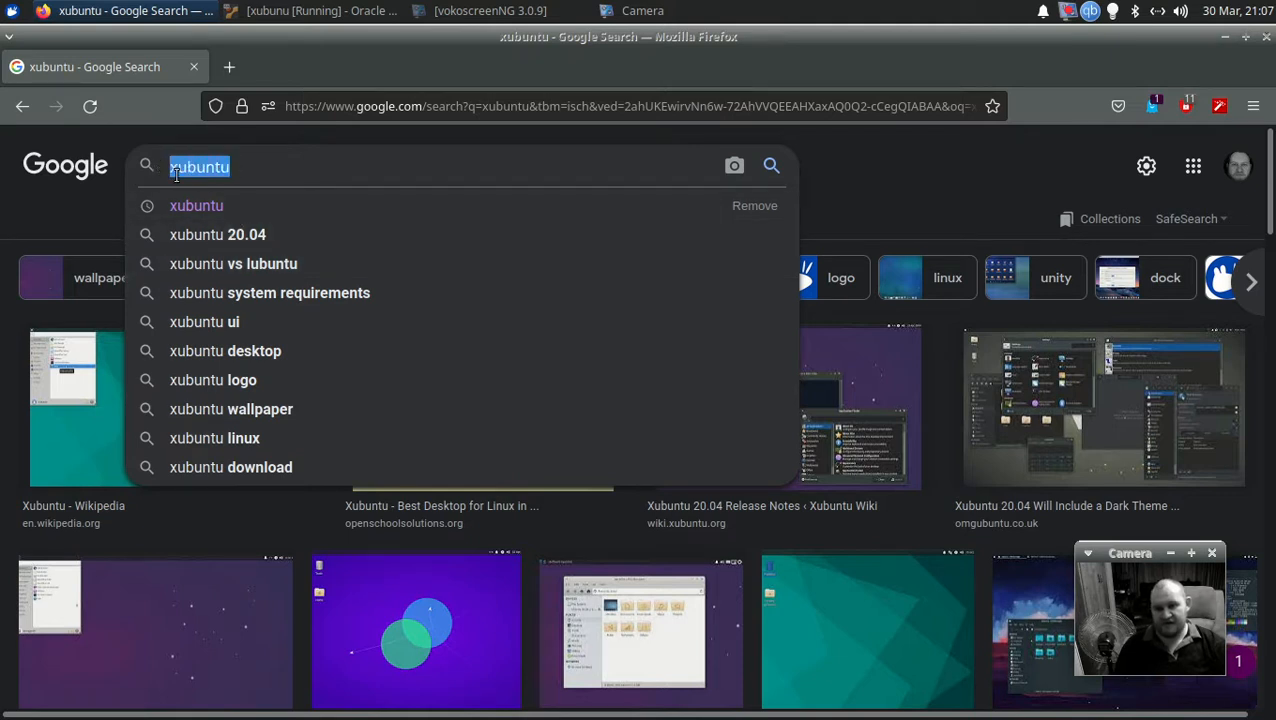
type("xfce")
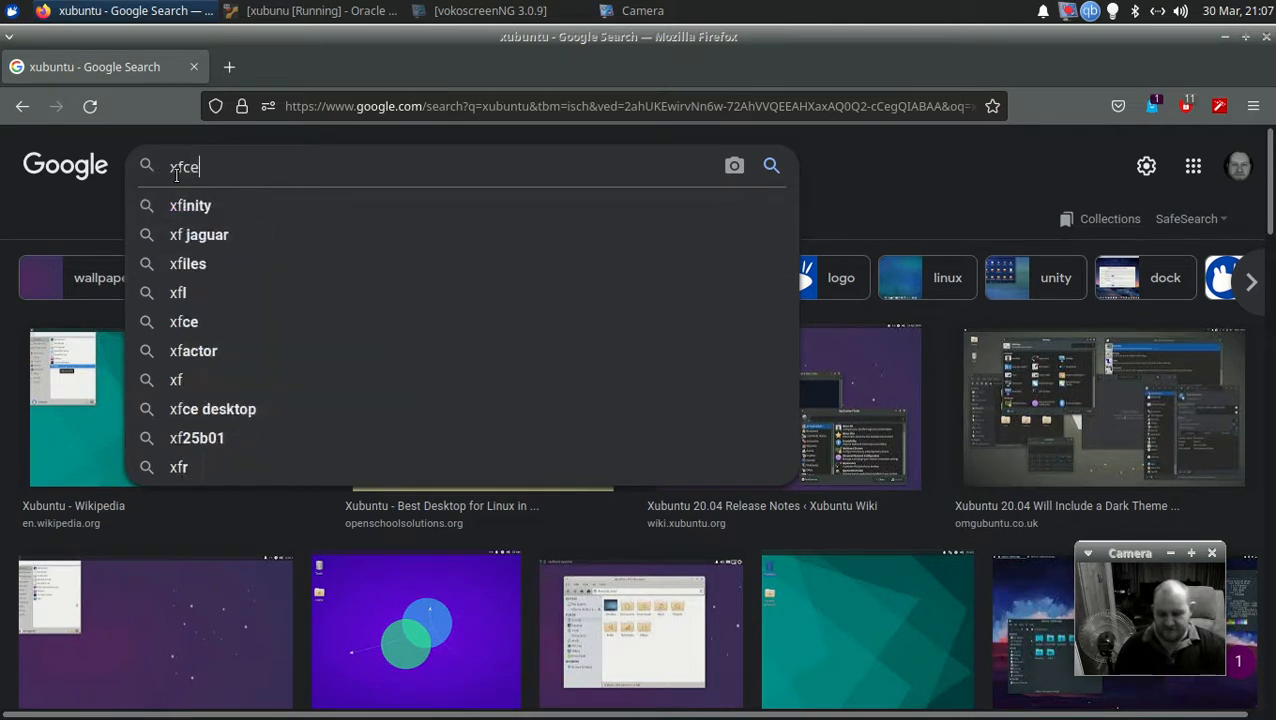
key("Return")
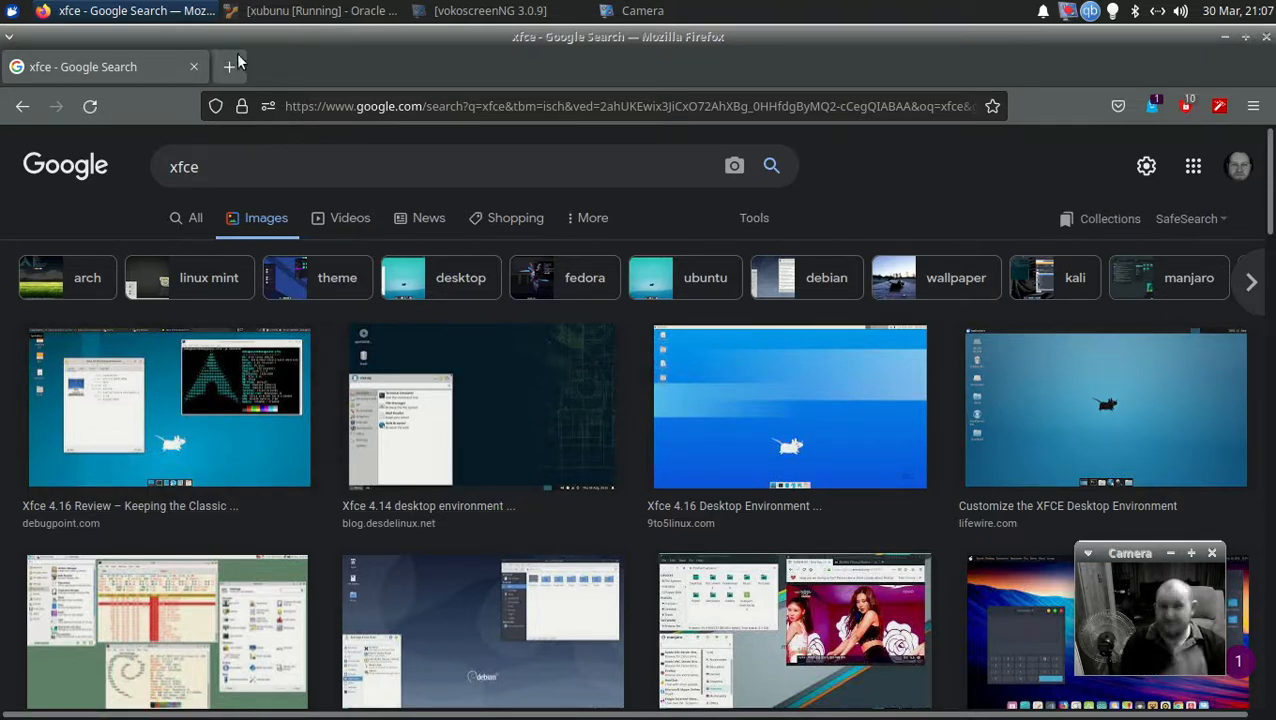
left_click(196, 71)
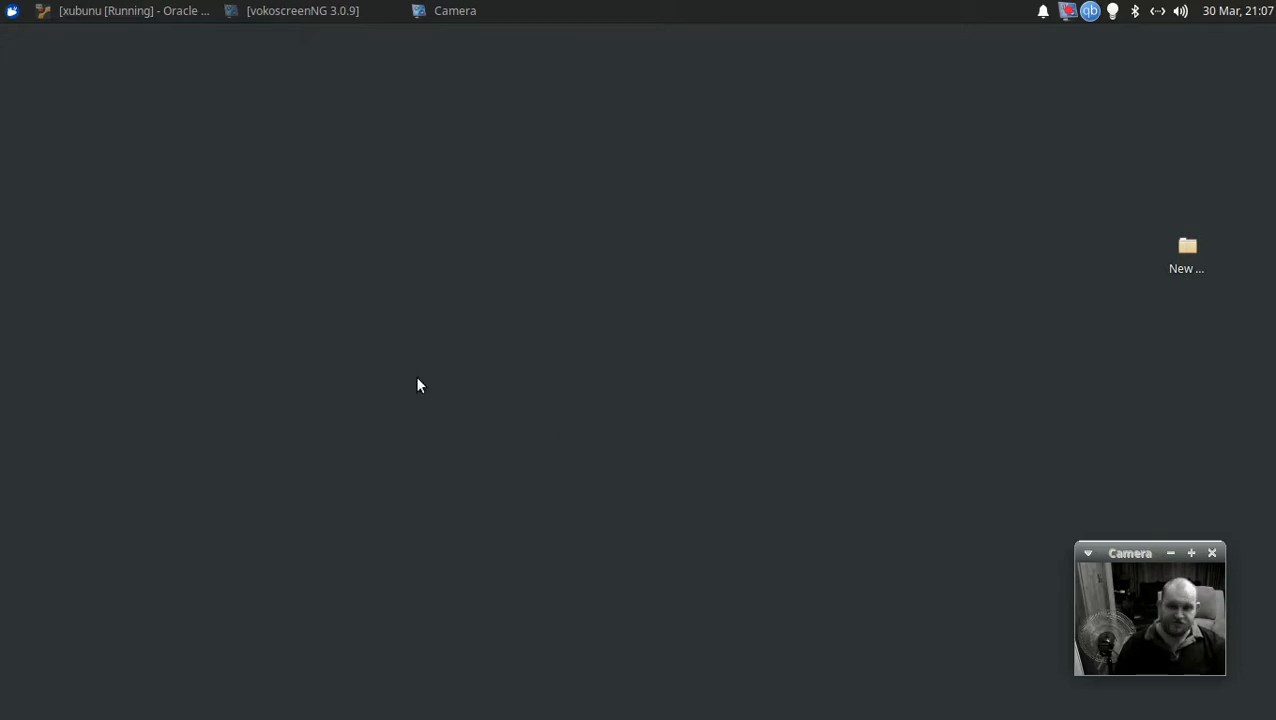
- Restore the virtual machine and its terminal to check the package upgrade's progress, then minimize the virtual machine window
left_click(140, 11)
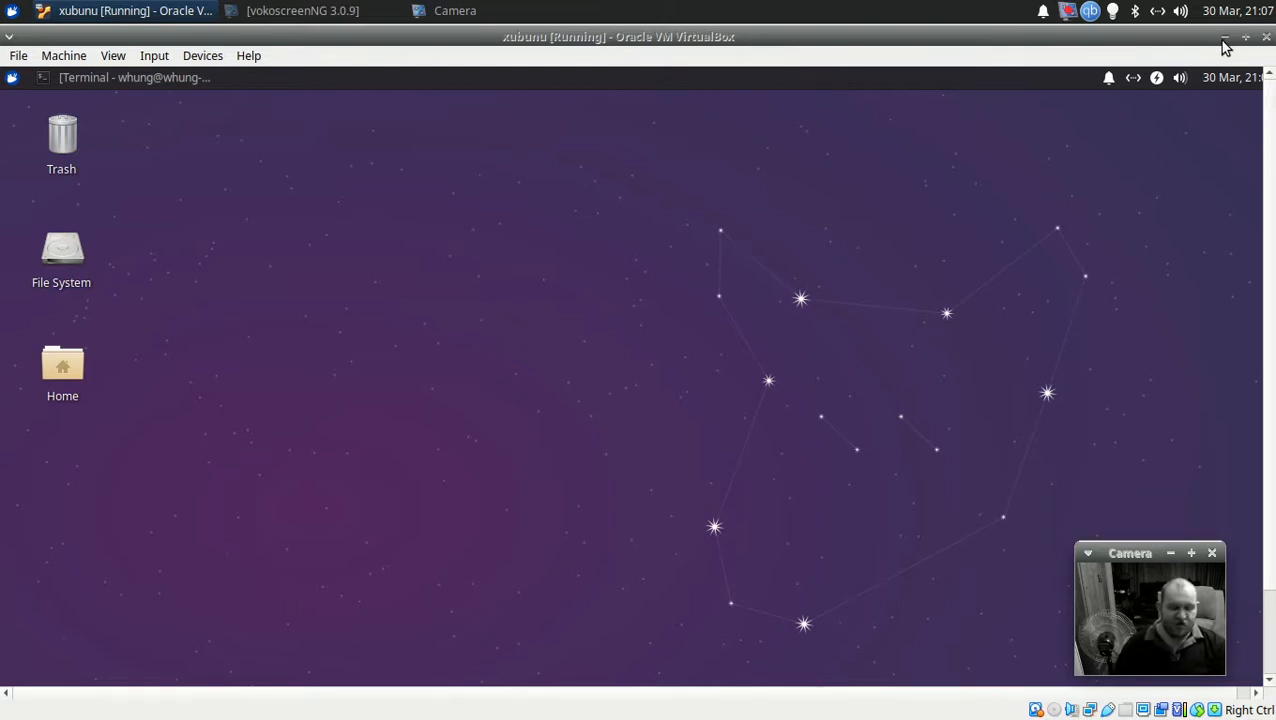
left_click(80, 80)
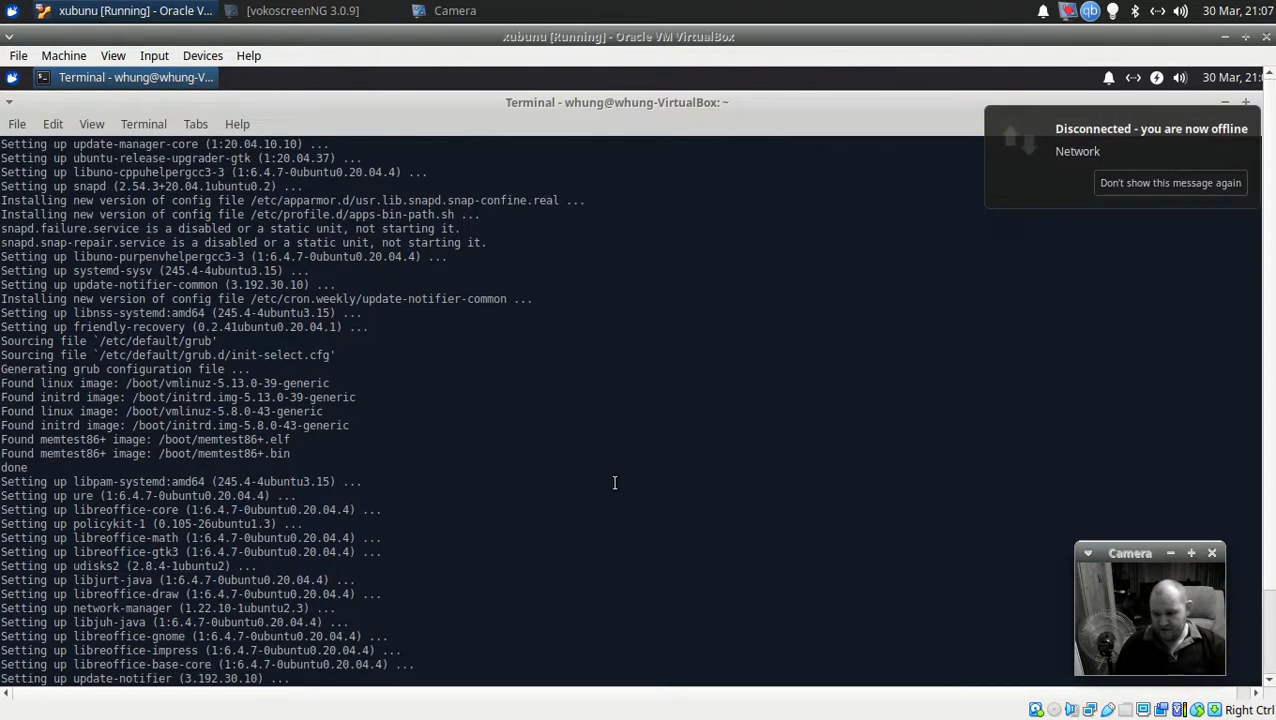
left_click(1225, 38)
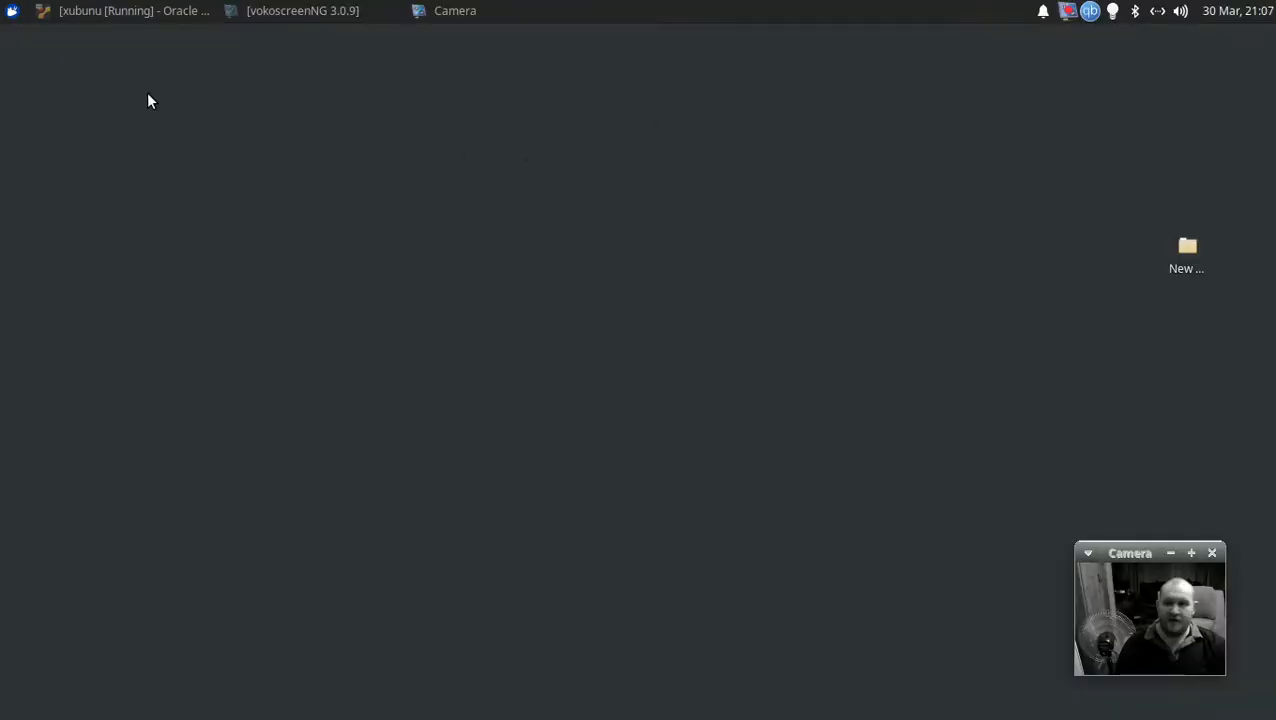
left_click(1068, 11)
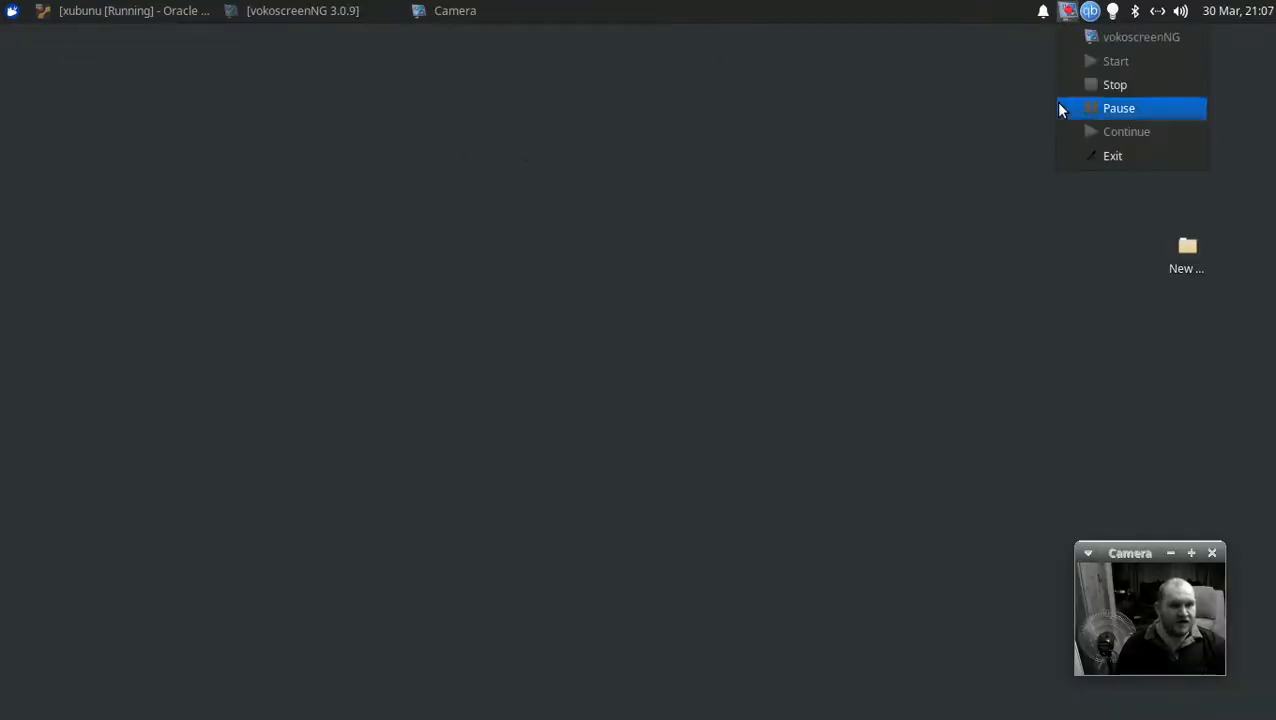